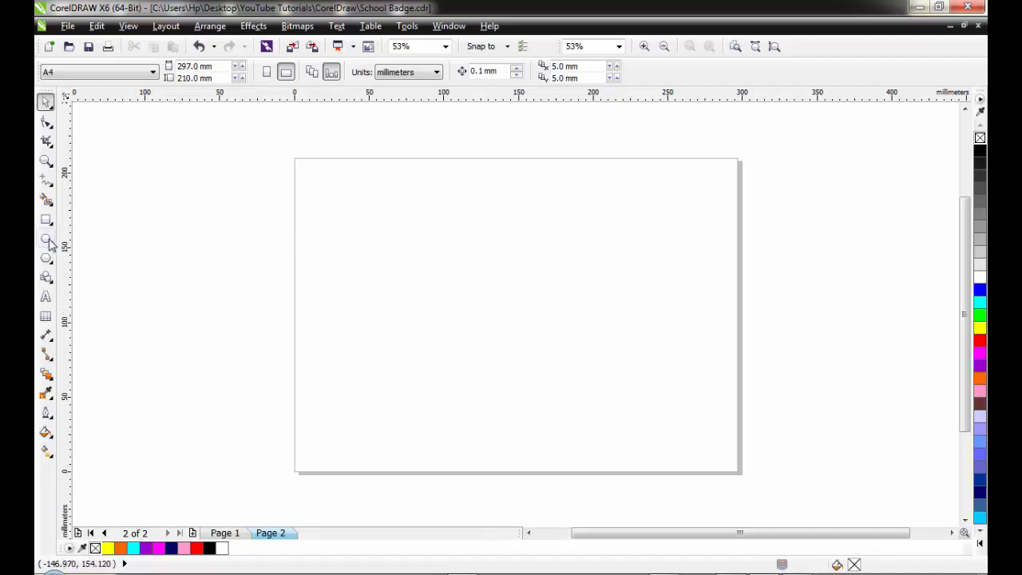
Step: Draw a heart from the basic shapes, about 184 by 175 mm, and place it near the middle of the page
left_click(51, 283)
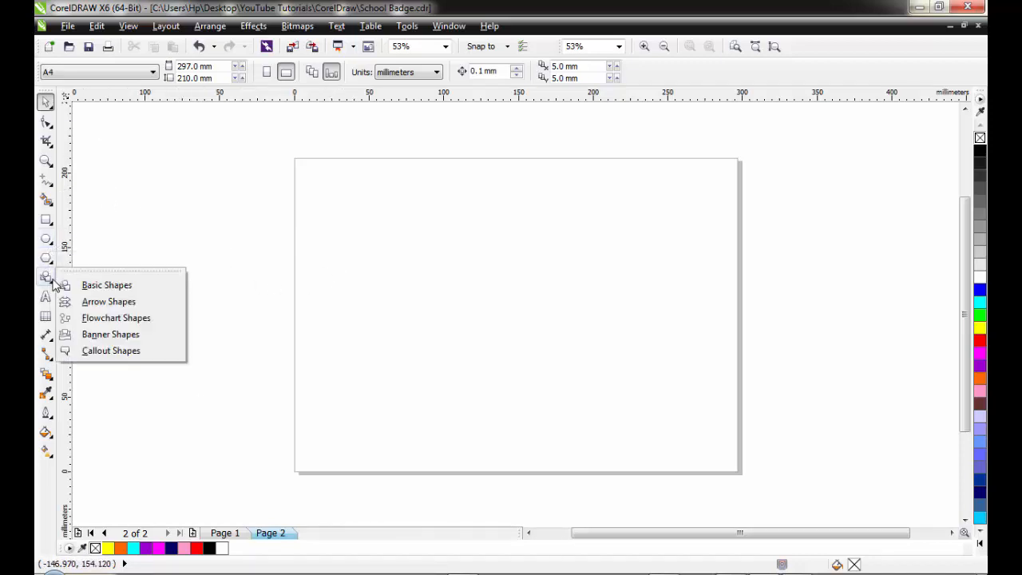
left_click(106, 285)
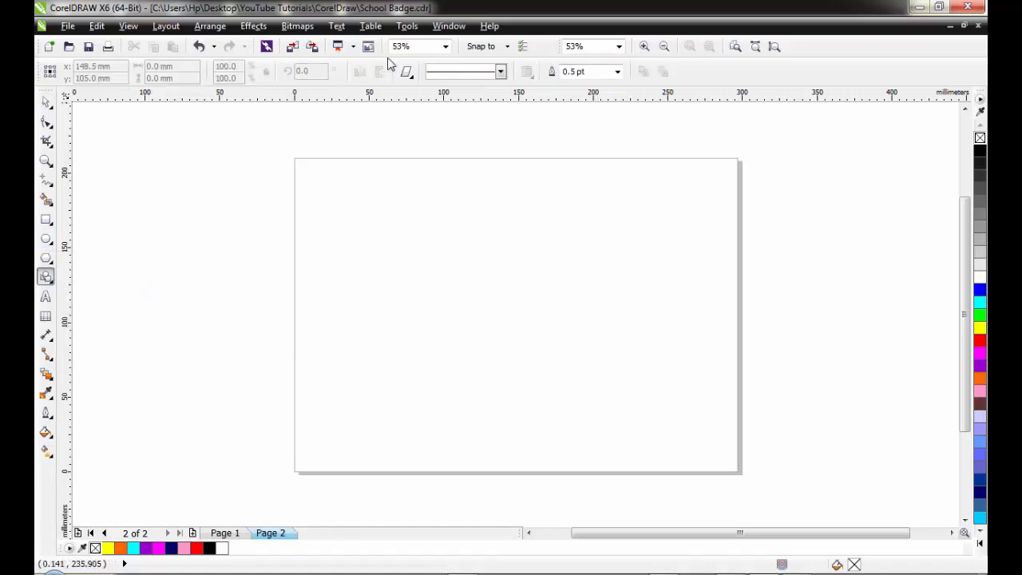
left_click(47, 277)
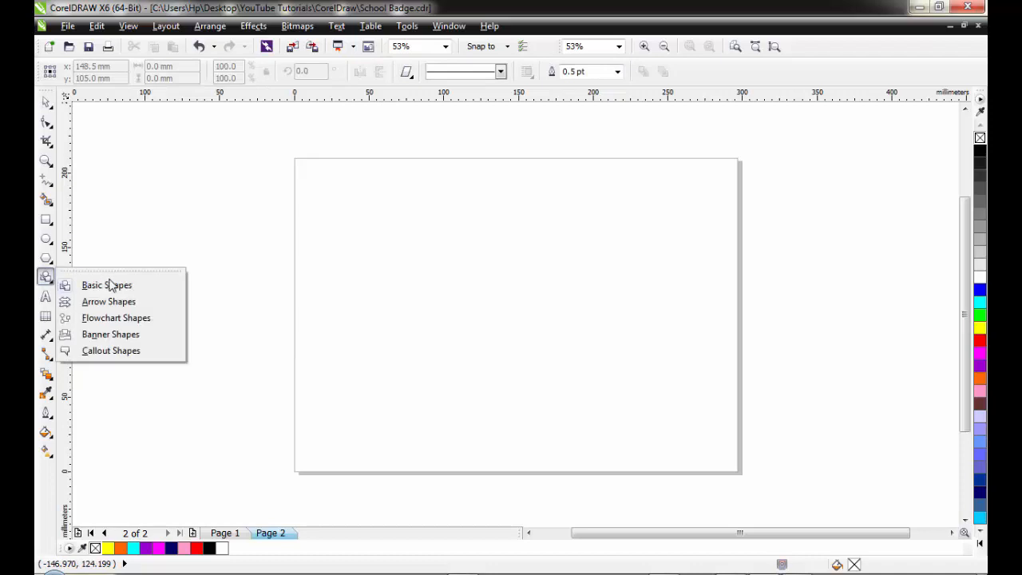
left_click(121, 292)
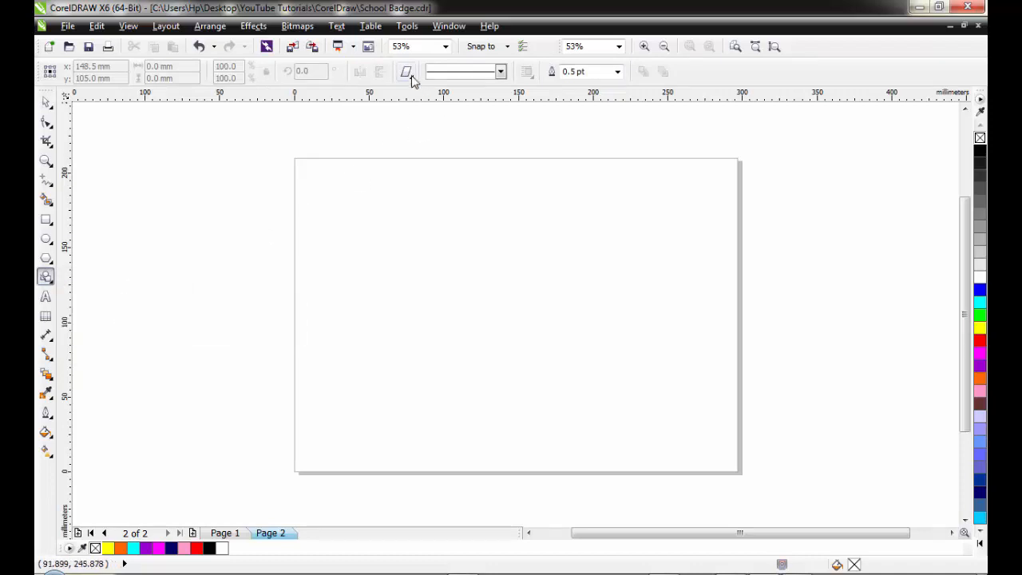
left_click(407, 73)
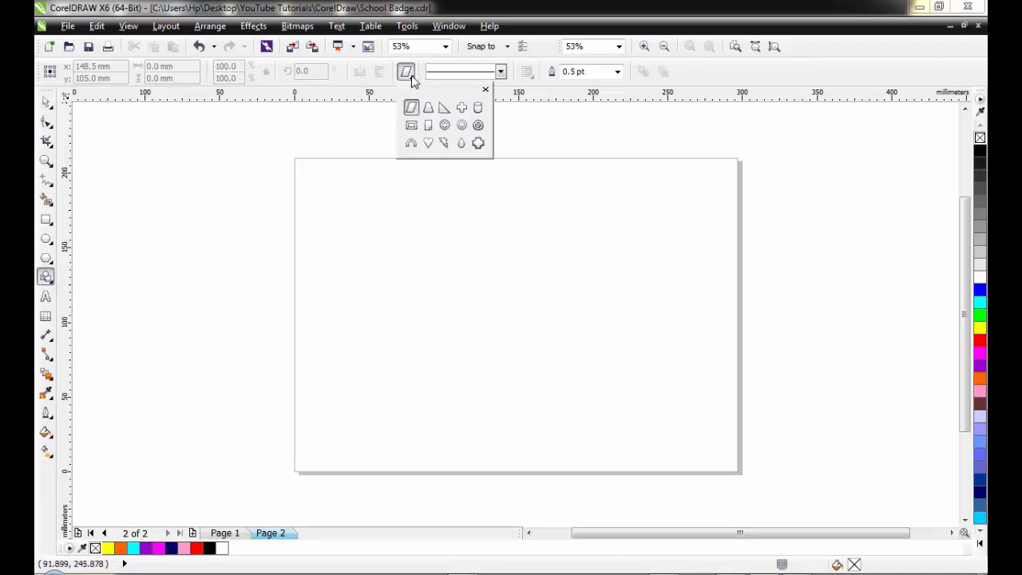
left_click(428, 143)
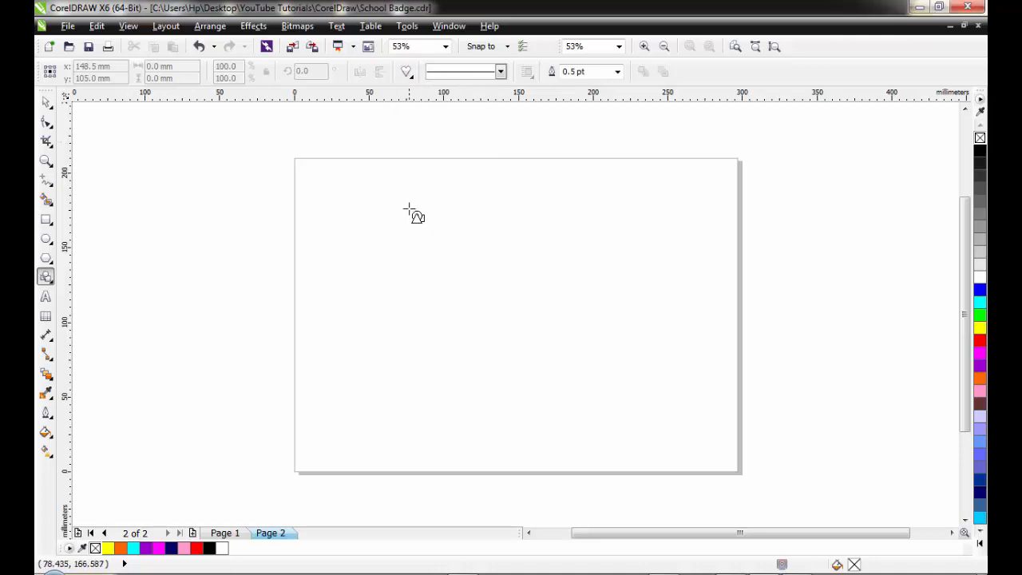
left_click_drag(408, 195, 686, 461)
left_click(46, 102)
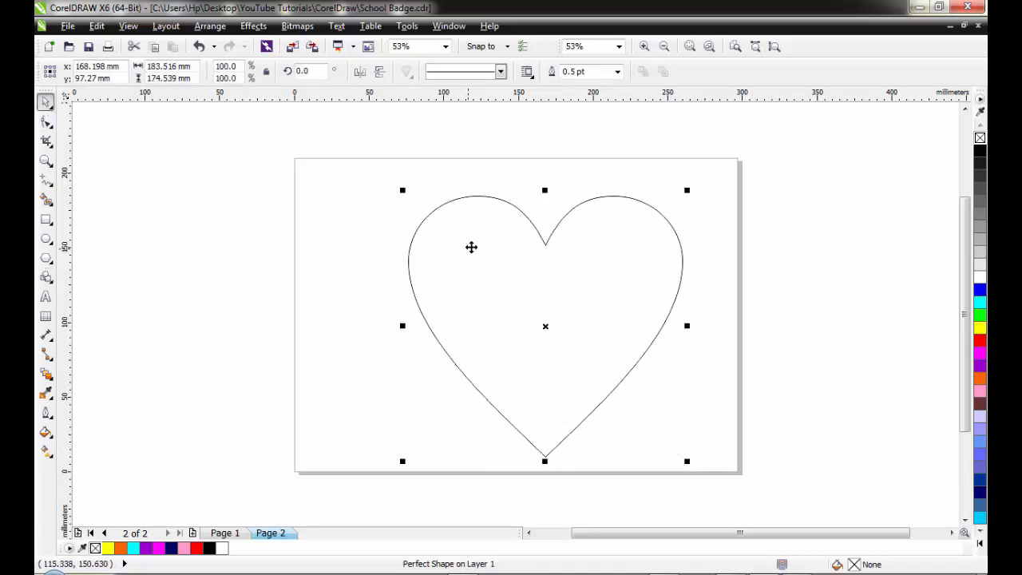
left_click_drag(575, 306, 546, 296)
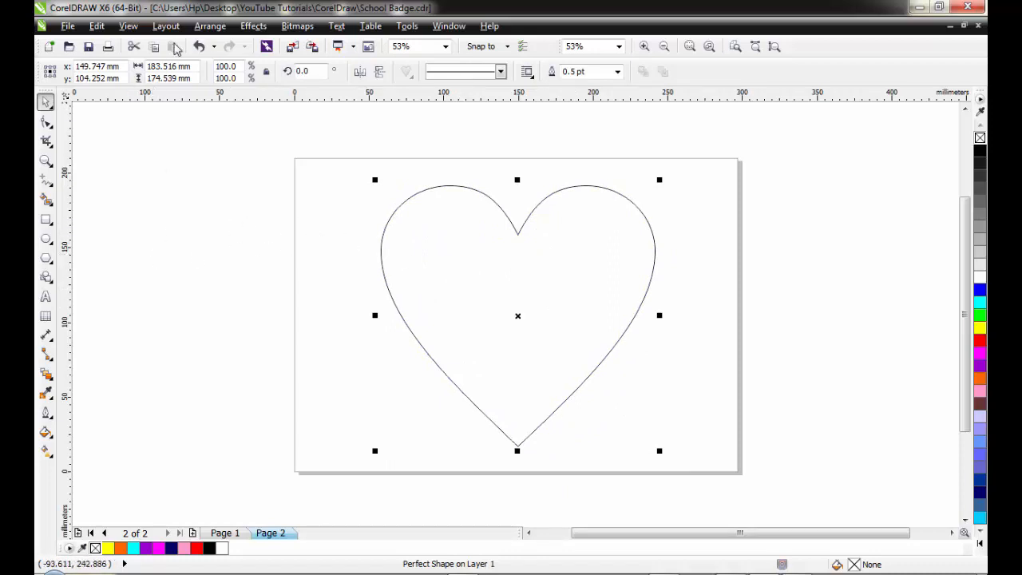
left_click(210, 26)
mouse_move(273, 272)
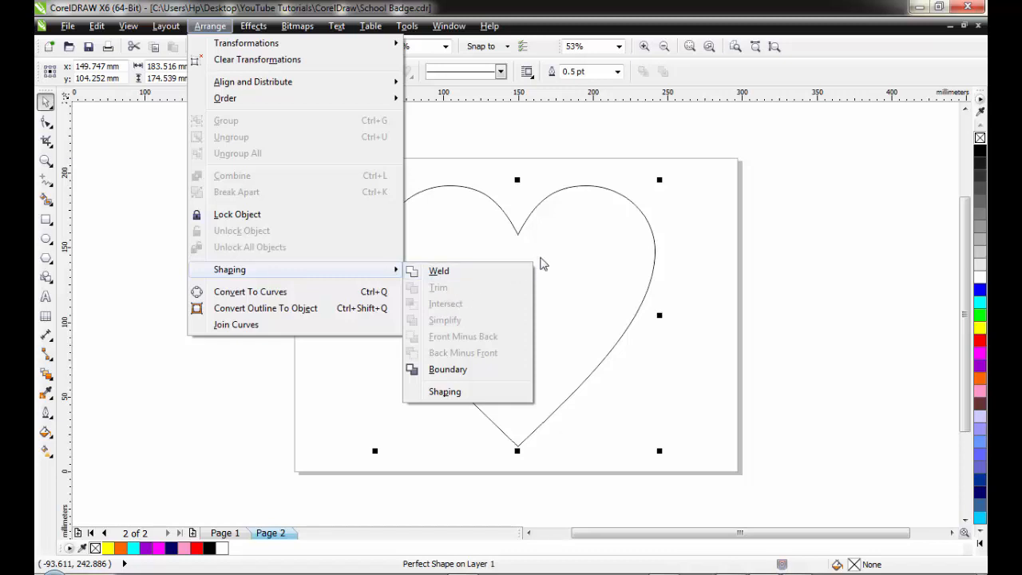
left_click(593, 233)
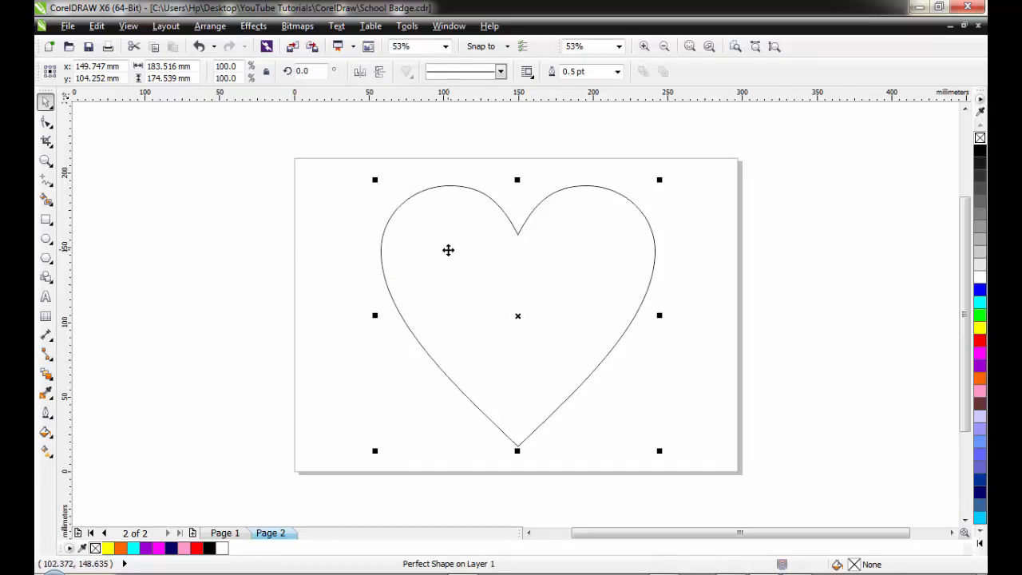
left_click(209, 26)
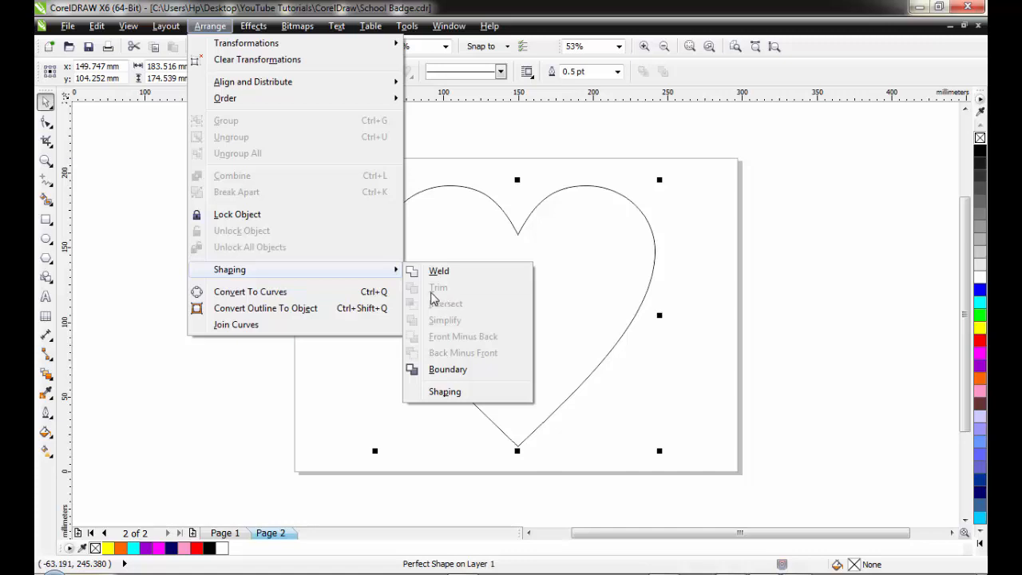
left_click(692, 283)
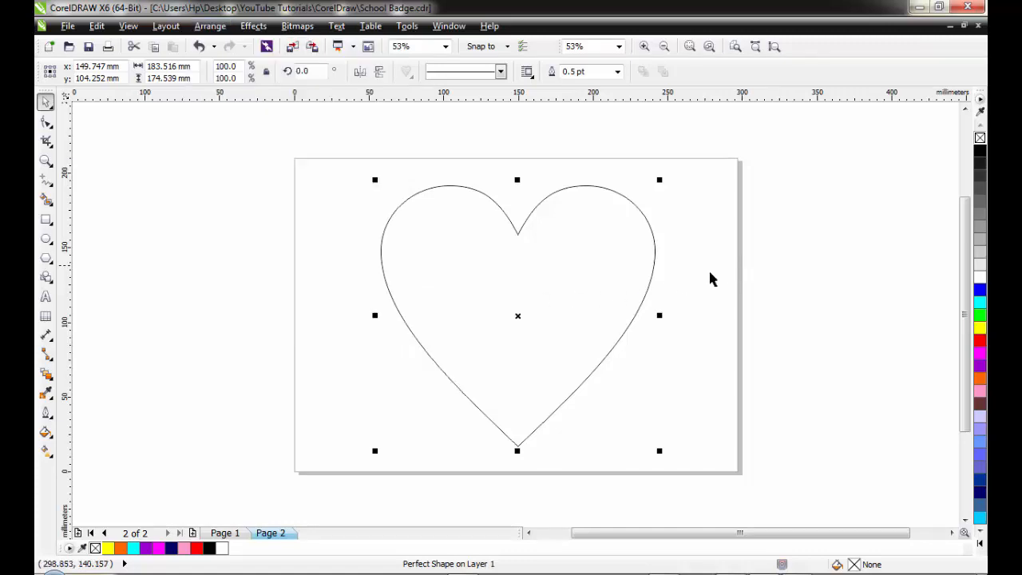
Step: Center the heart on the page and deselect it
left_click_drag(531, 264, 515, 265)
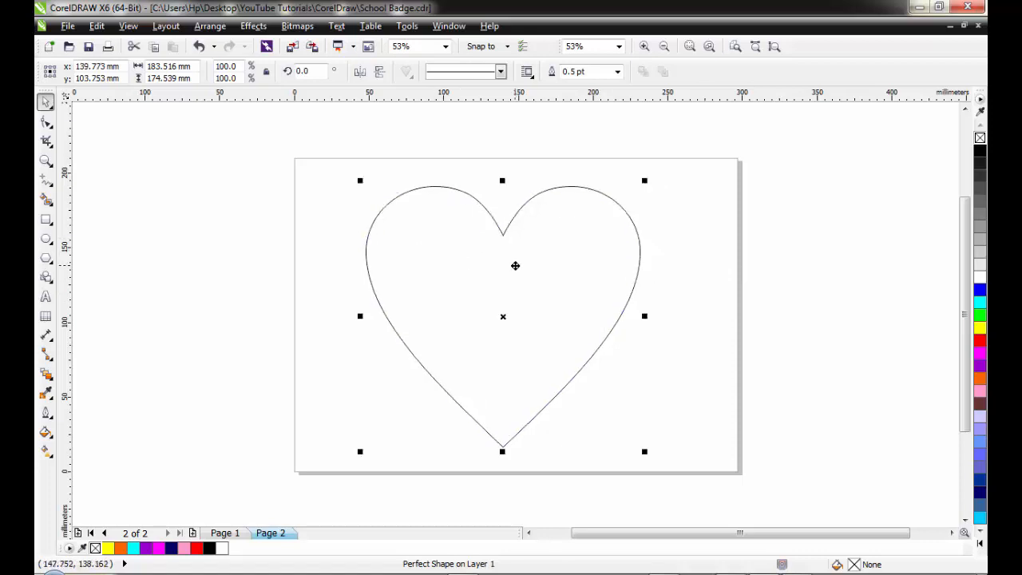
key("p")
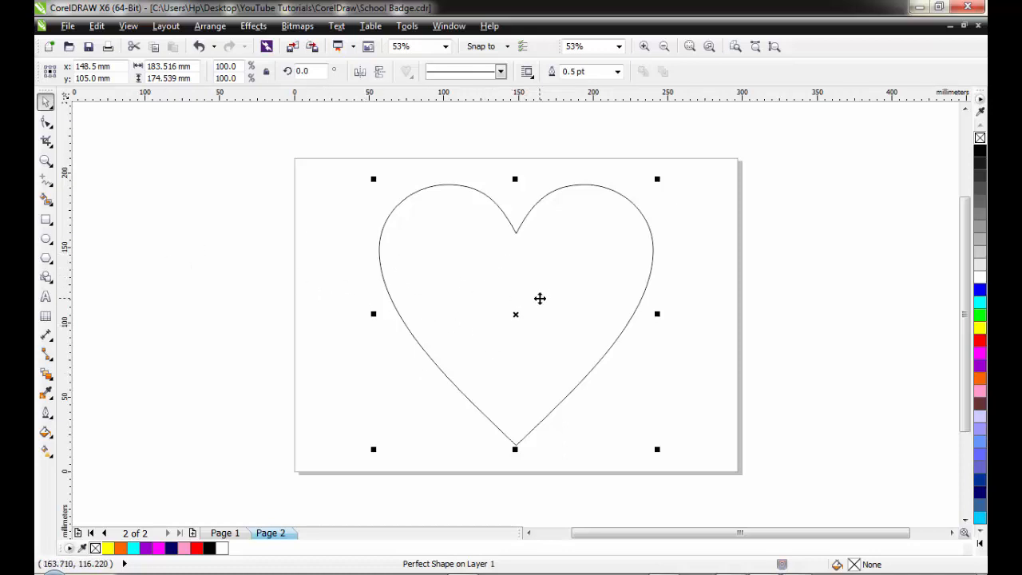
left_click_drag(540, 296, 541, 281)
key("ctrl+z")
left_click(216, 266)
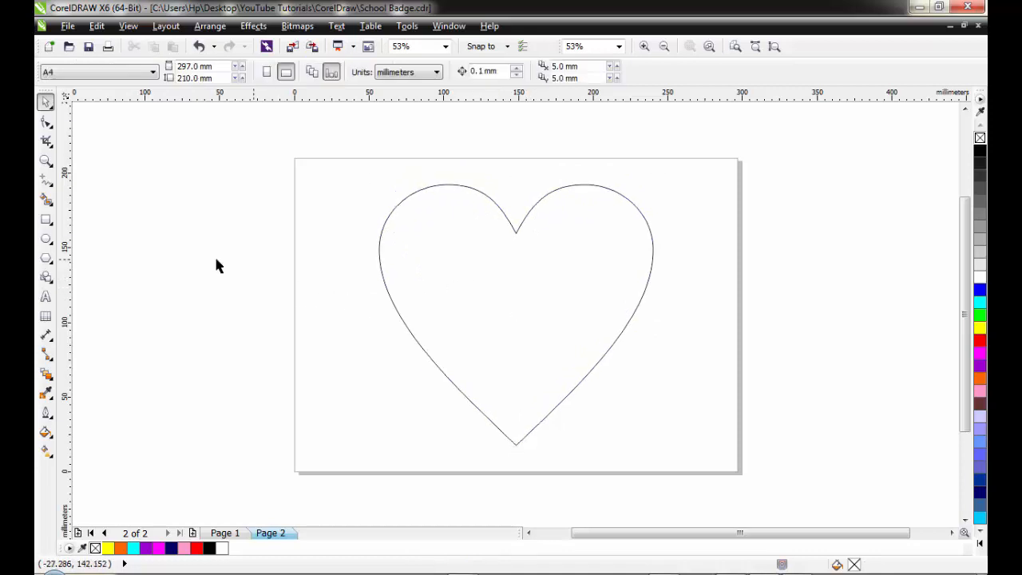
Step: Create a circle about 16 mm across beside the heart's upper-left lobe and duplicate it
left_click(45, 237)
left_click_drag(254, 194, 288, 228)
left_click(45, 101)
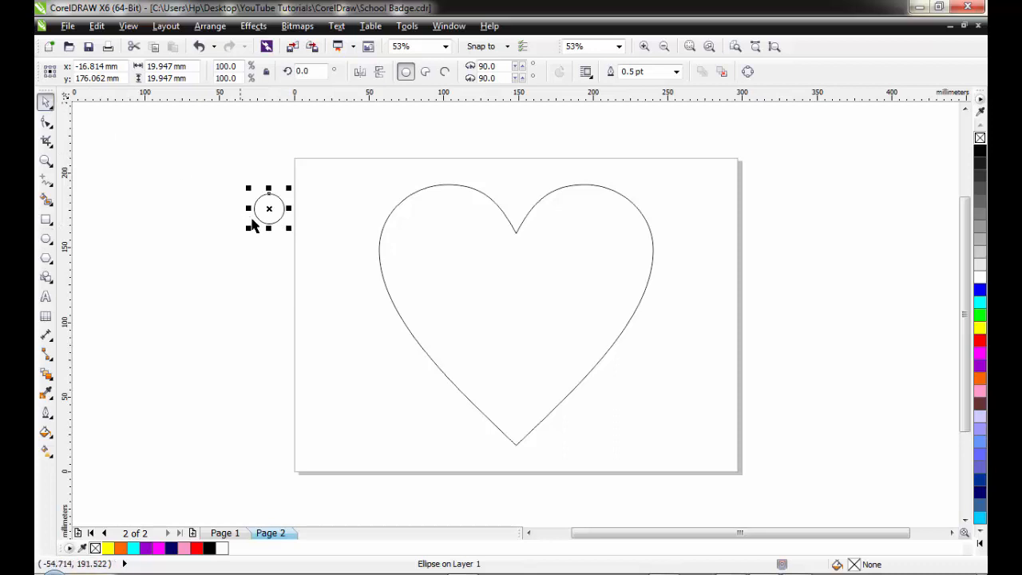
left_click_drag(248, 229, 363, 192)
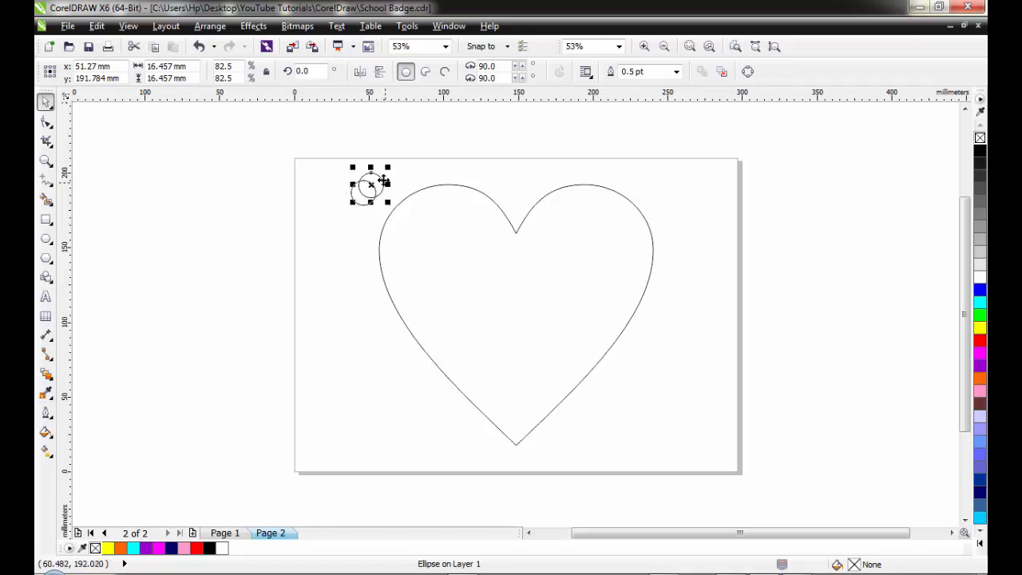
Step: Place the duplicate circle above the heart's notch and adjust the first circle's position near the upper-left lobe
left_click_drag(380, 187, 548, 179)
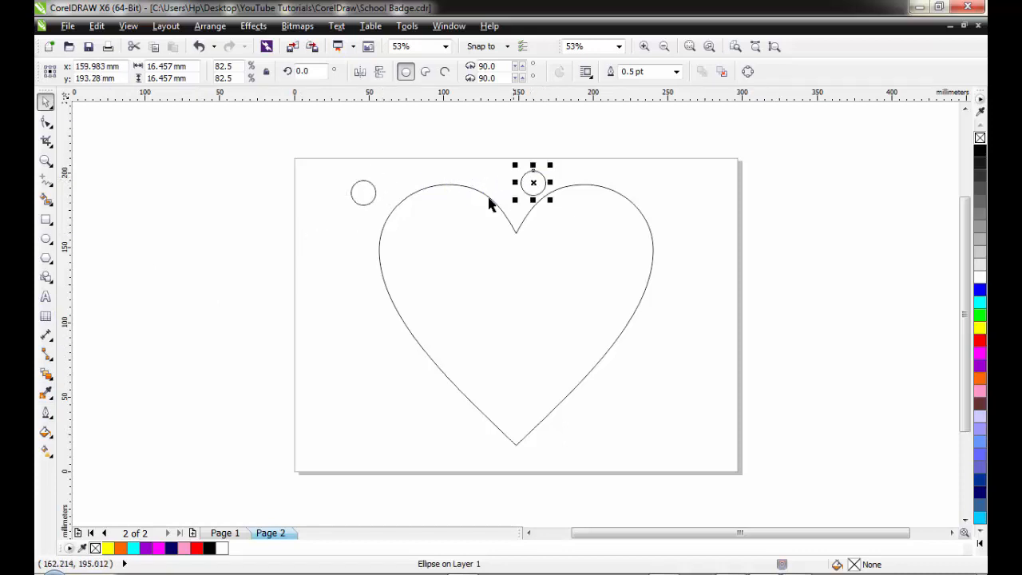
left_click_drag(359, 199, 365, 189)
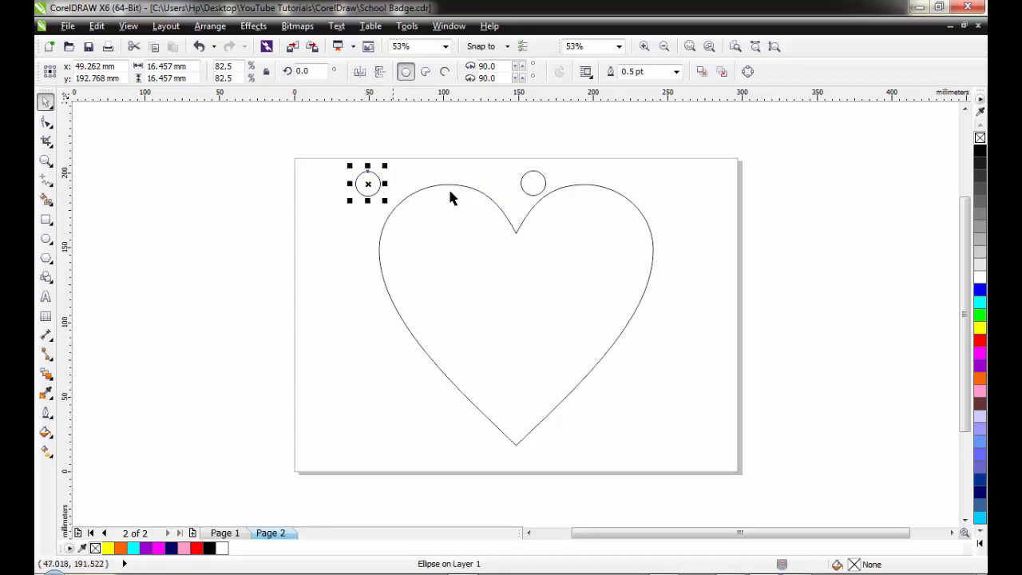
left_click_drag(536, 186, 534, 174)
left_click(372, 189)
left_click(539, 180)
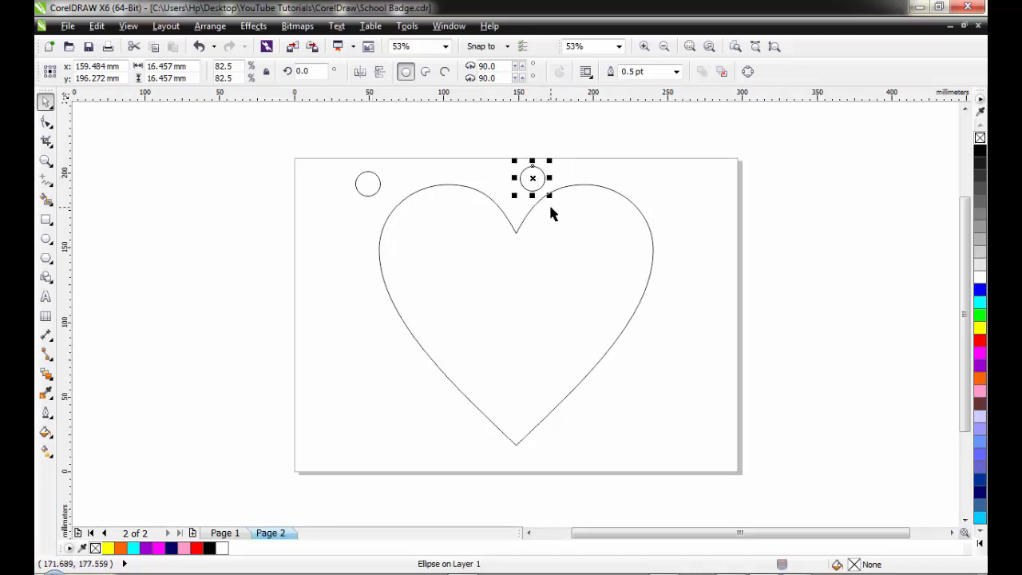
Step: Open the Blend settings and select the two small circles together
left_click(250, 28)
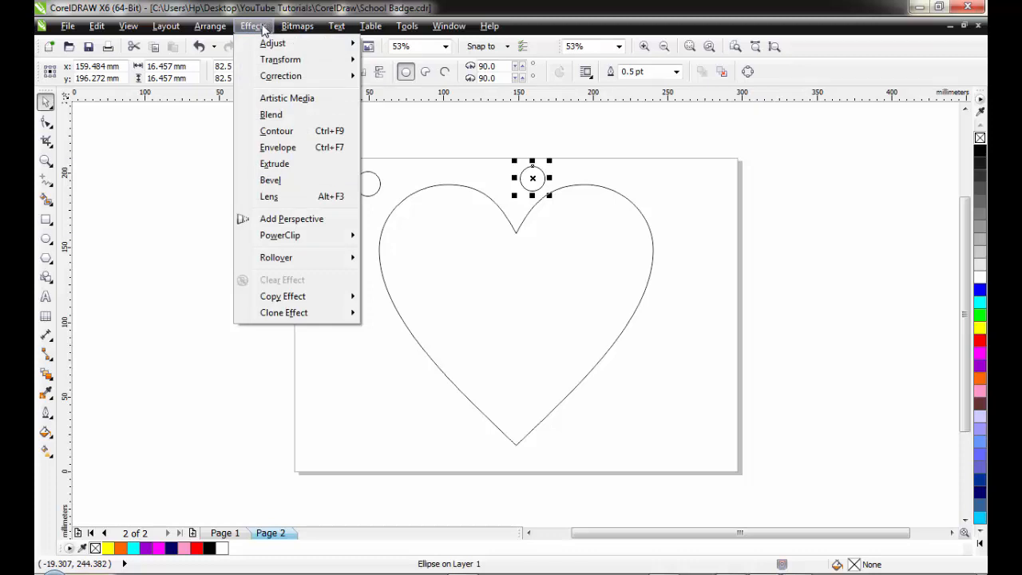
left_click(272, 115)
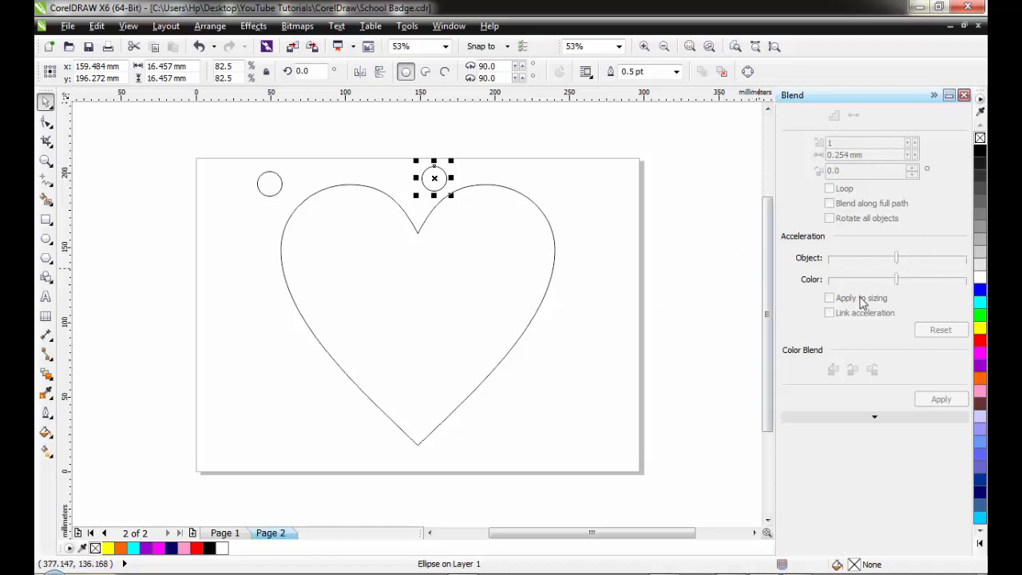
left_click(277, 186)
left_click(358, 194)
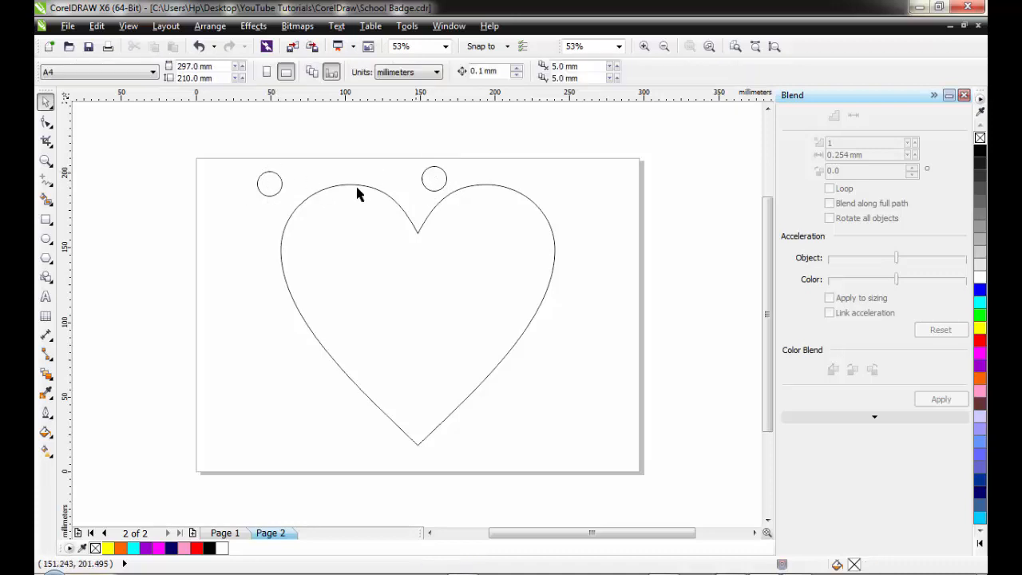
left_click(269, 184)
left_click(431, 177)
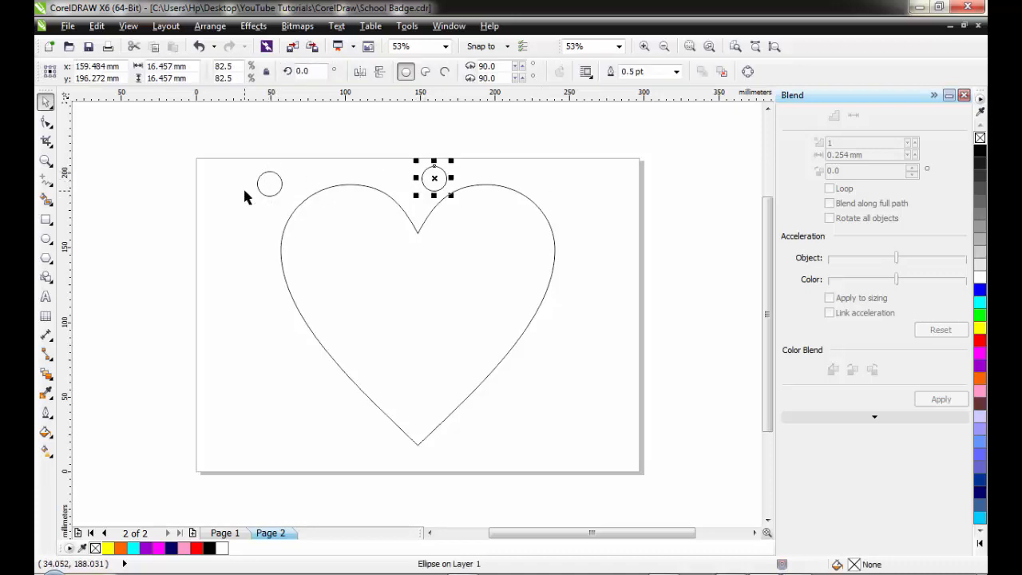
left_click(258, 189)
left_click(445, 178)
left_click(276, 184)
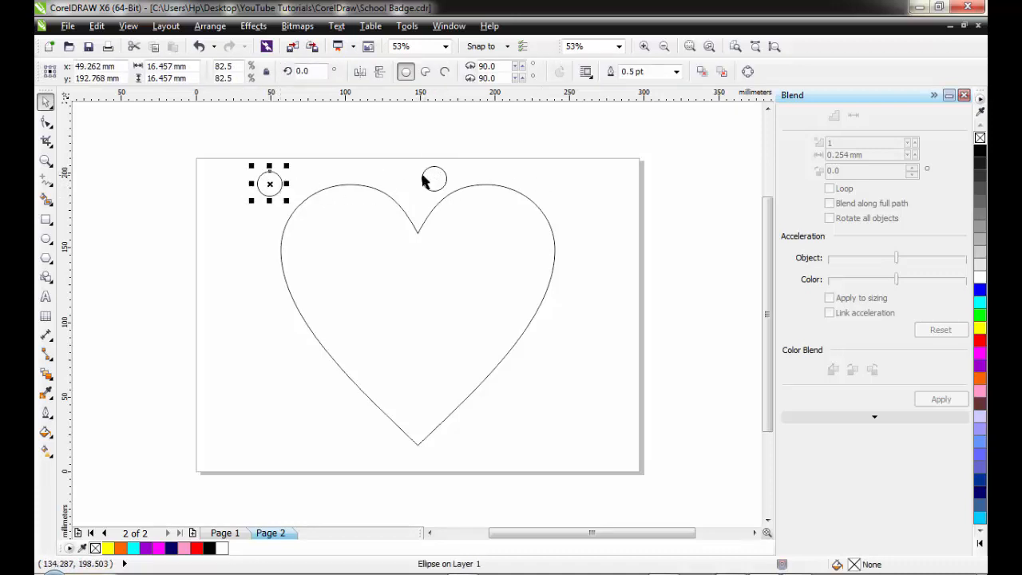
left_click(429, 180)
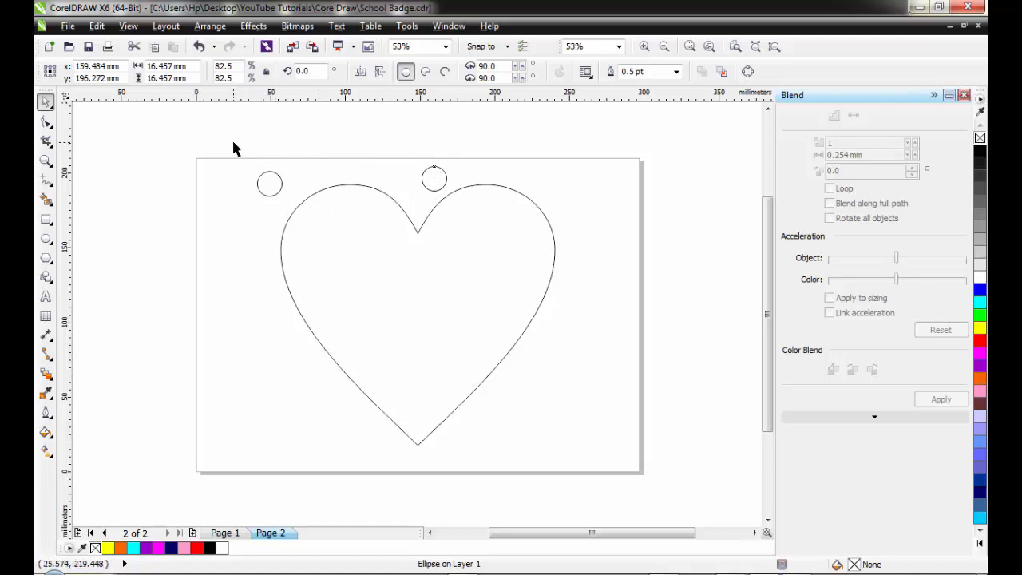
left_click_drag(232, 144, 479, 217)
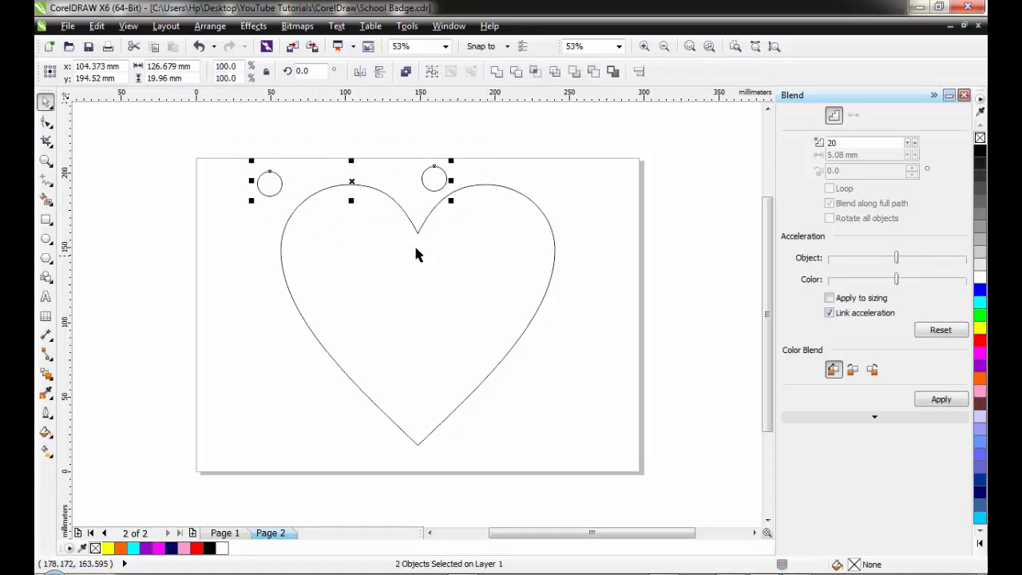
Step: Shift the circle above the heart's notch about 8 mm to the right
left_click(583, 164)
left_click_drag(223, 141, 549, 245)
left_click(321, 160)
mouse_move(443, 182)
left_mouse_down()
mouse_move(333, 177)
mouse_move(451, 177)
left_mouse_up()
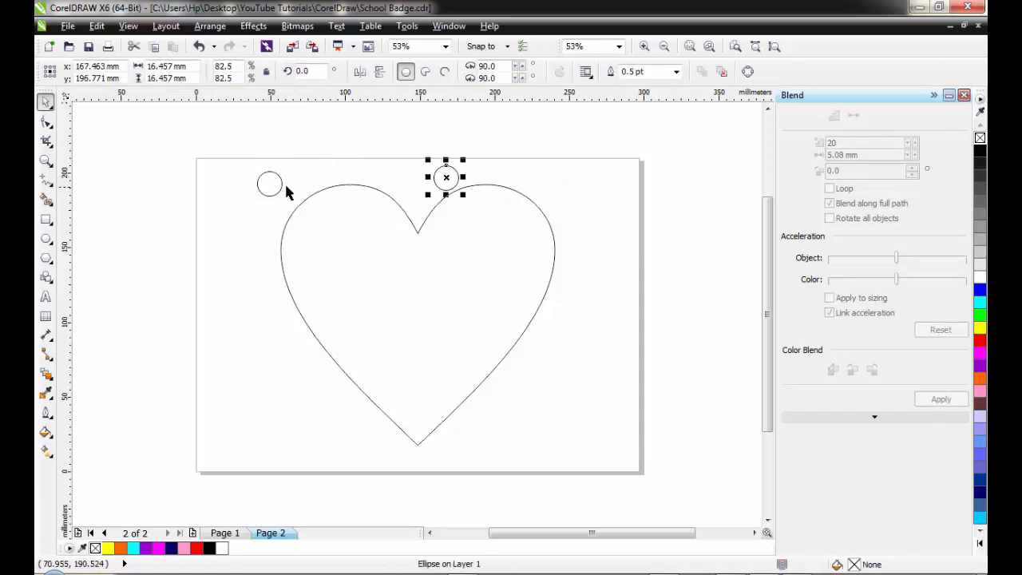
left_click(285, 187)
left_click(452, 177)
Step: Blend the two small circles using 20 steps
left_click_drag(229, 136, 539, 252)
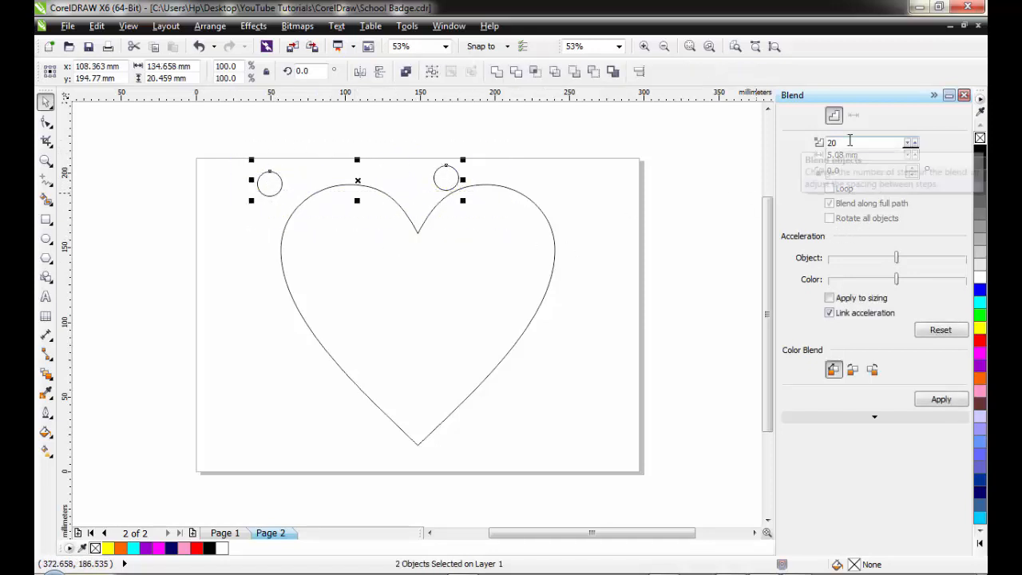
left_click(895, 145)
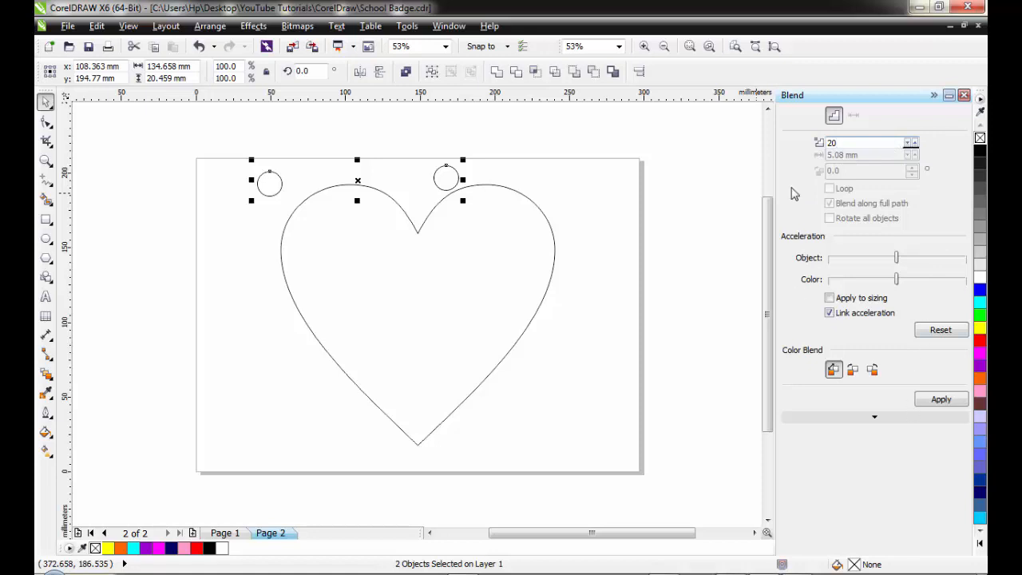
left_click(942, 399)
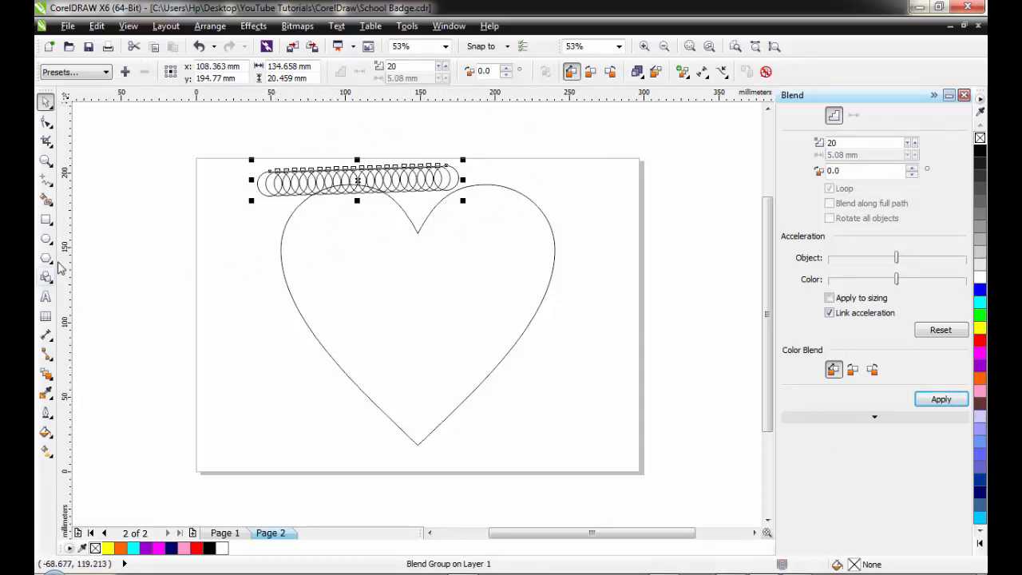
Step: Add the artistic text "A" in 24 pt Arial on the empty area beside the page
left_click(45, 296)
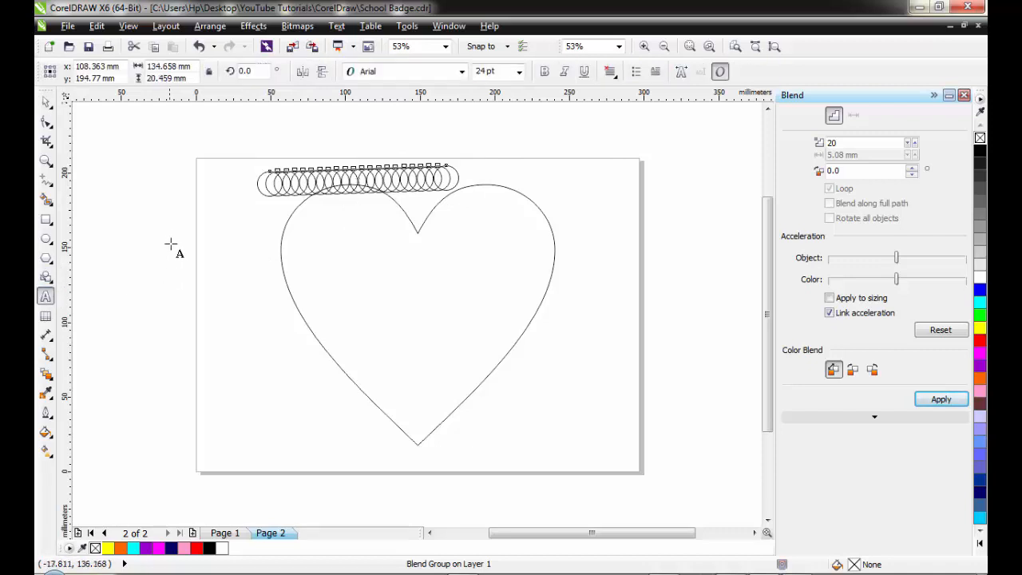
left_click(172, 227)
left_click(45, 102)
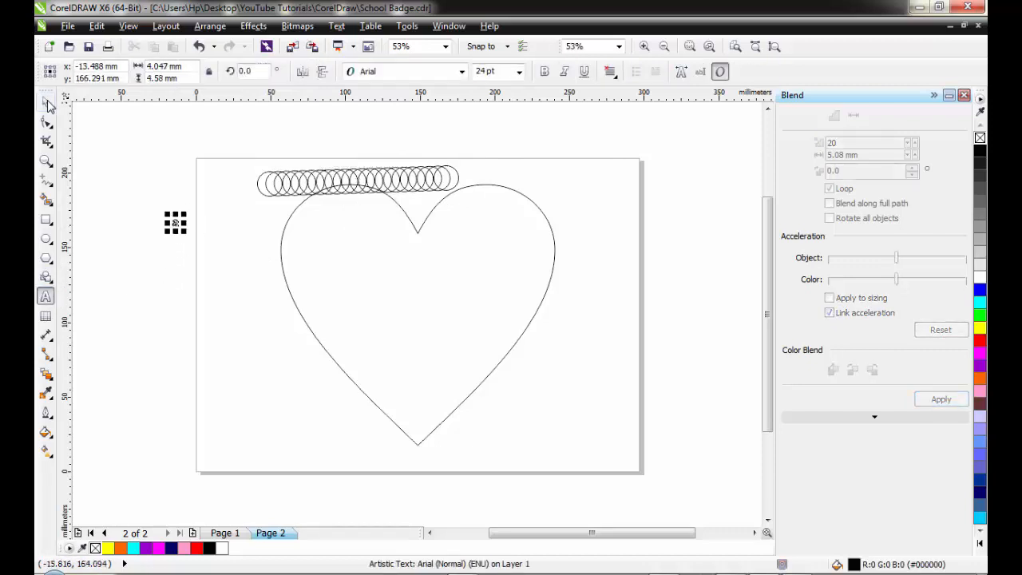
left_click(45, 296)
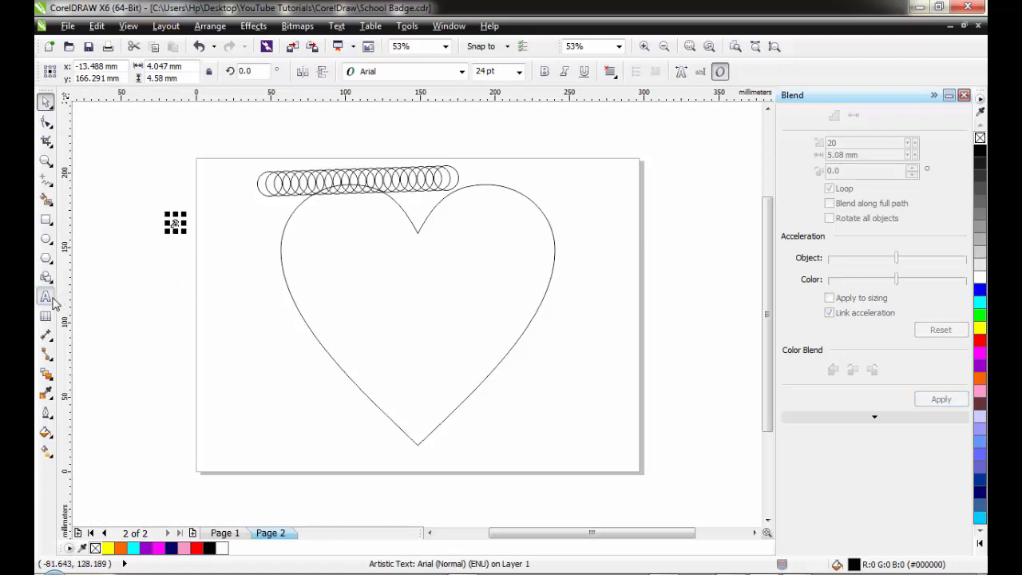
key("BackSpace")
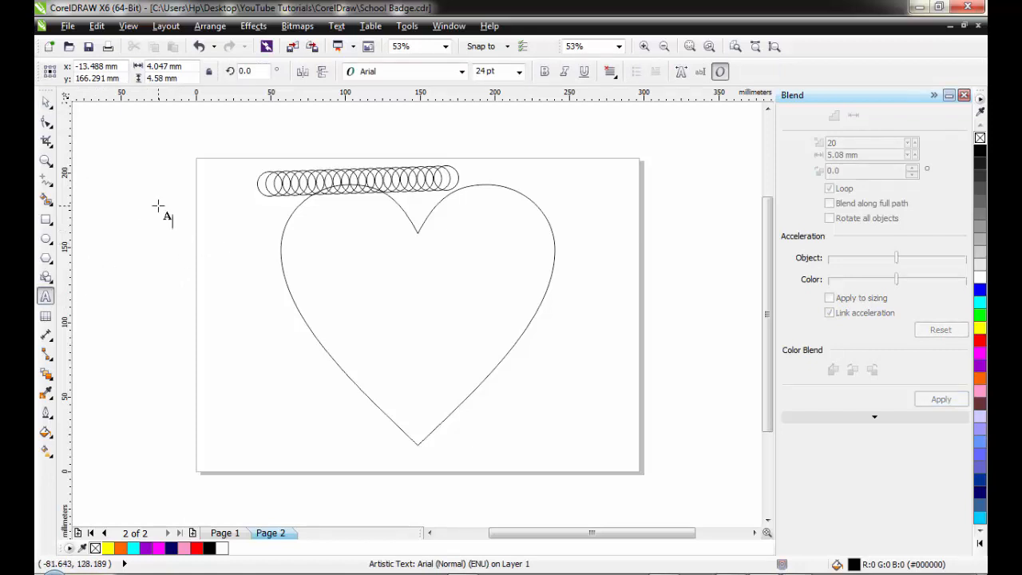
type("A")
left_click(46, 103)
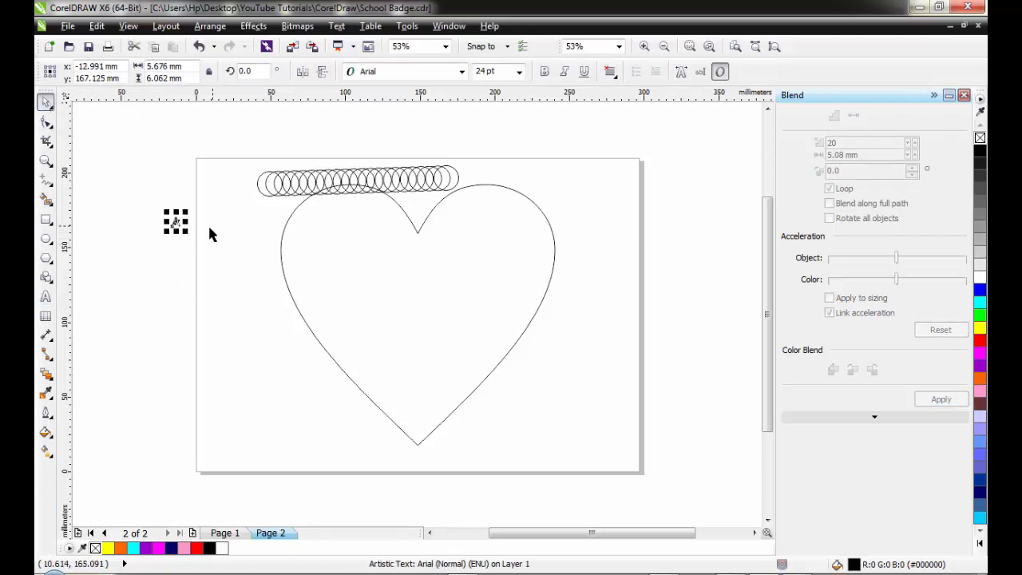
Step: Enlarge the letter A to about 146 pt, place a copy below it and select both letters
left_click_drag(186, 231, 217, 392)
right_click(179, 412)
left_click_drag(139, 175, 266, 441)
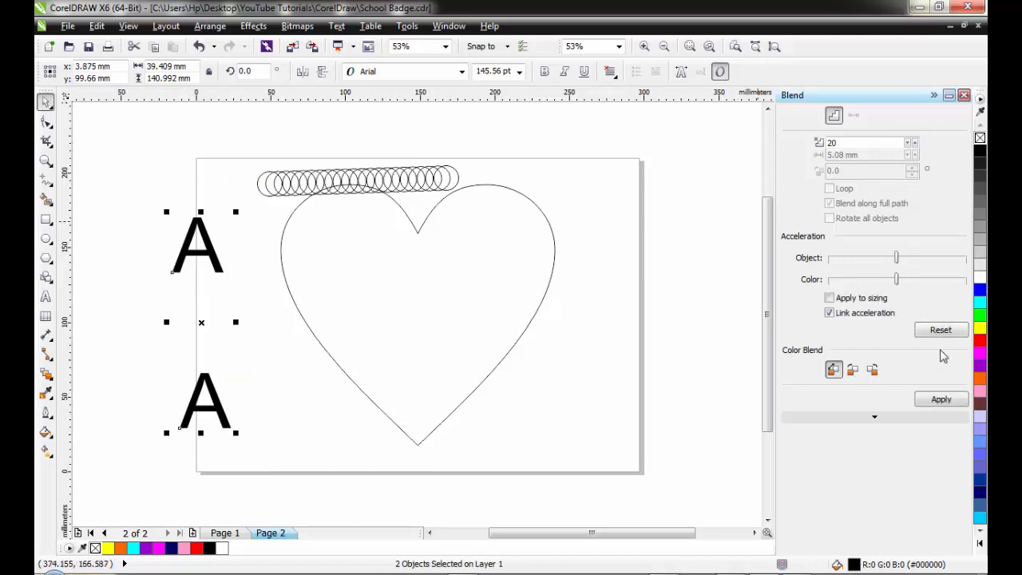
Step: Blend the two letters using 20 steps and give the blend a red outline
left_click(942, 399)
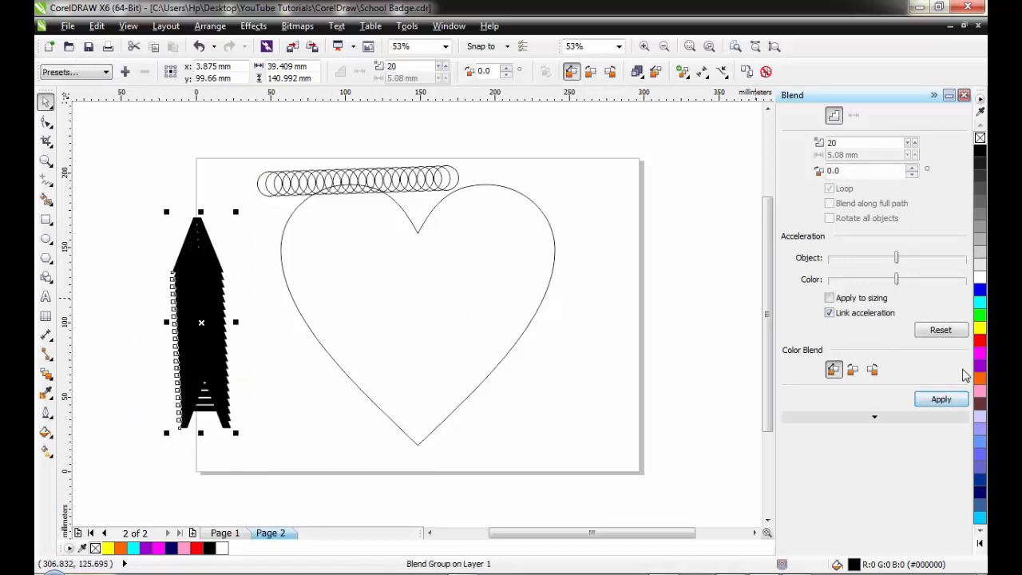
right_click(980, 341)
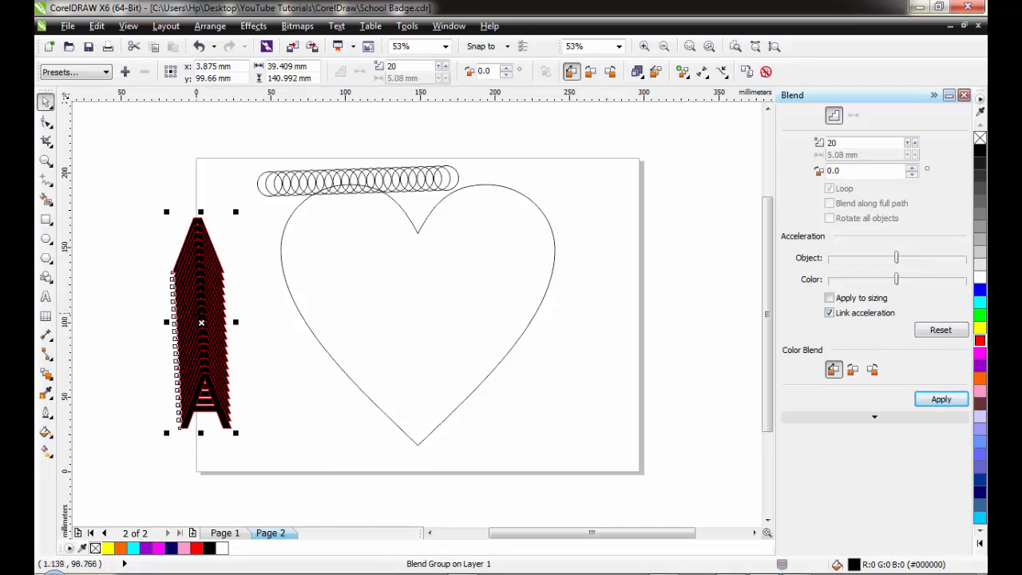
left_click(188, 312)
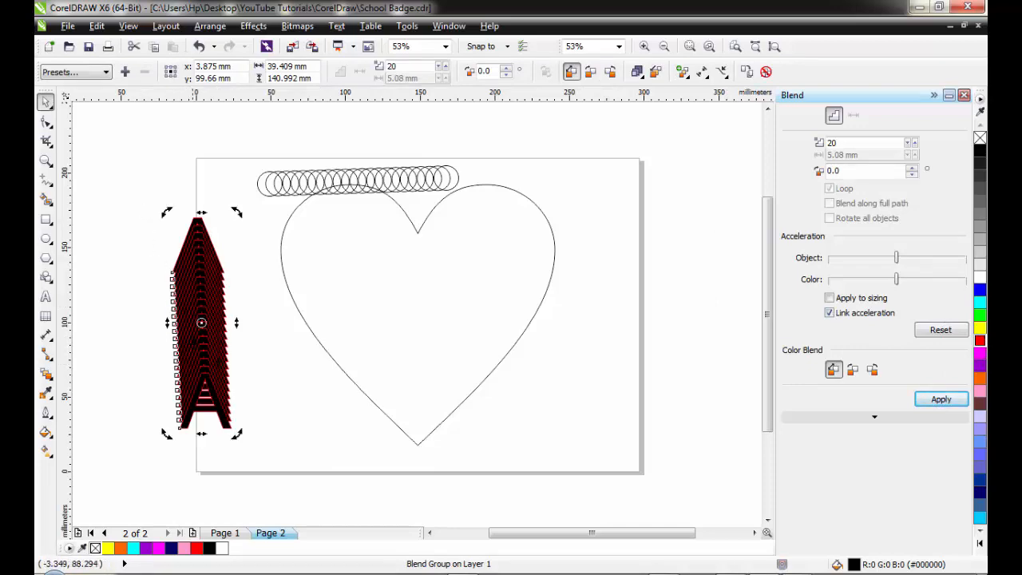
Step: Try the blended letters beside the heart, move them back off the page and delete them
left_click(152, 334)
left_click(207, 428)
left_click_drag(206, 428, 256, 378)
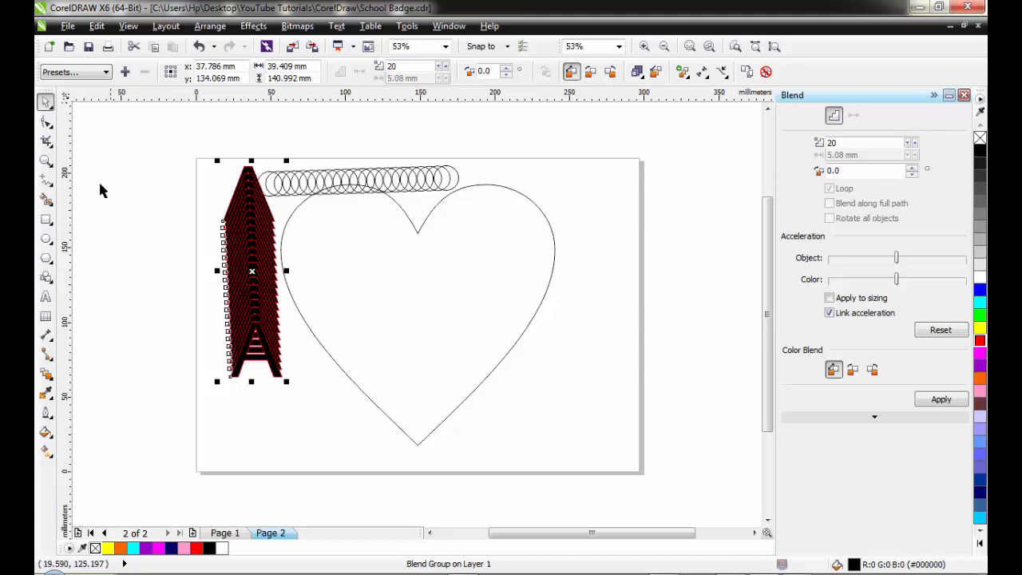
left_click(130, 183)
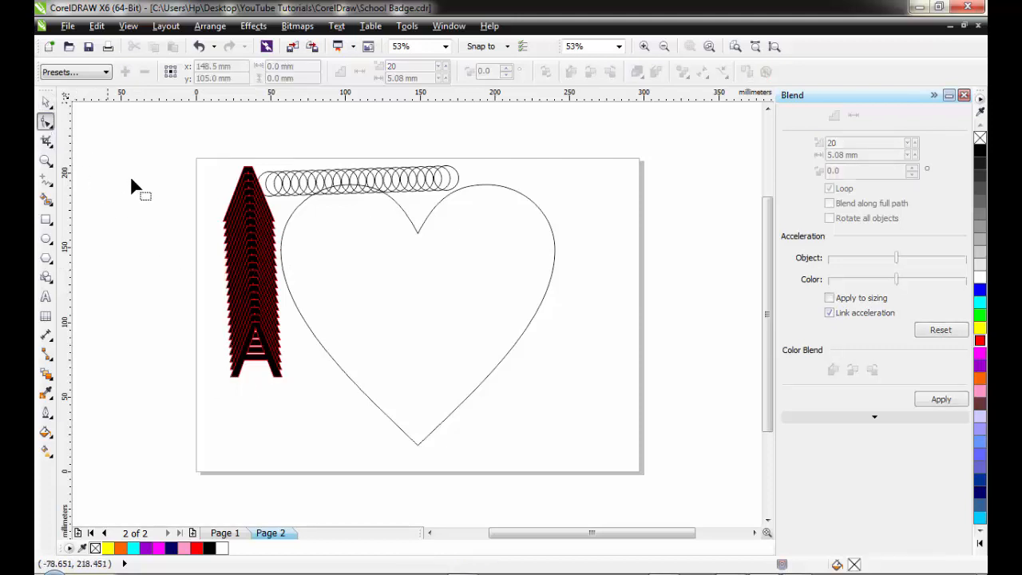
left_click(46, 102)
left_click_drag(267, 244, 158, 226)
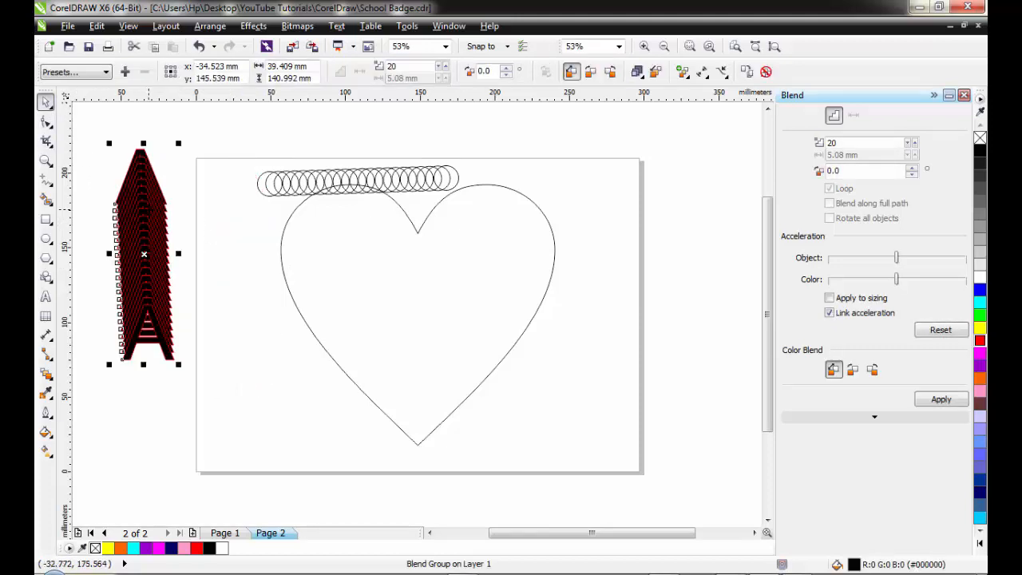
key("Delete")
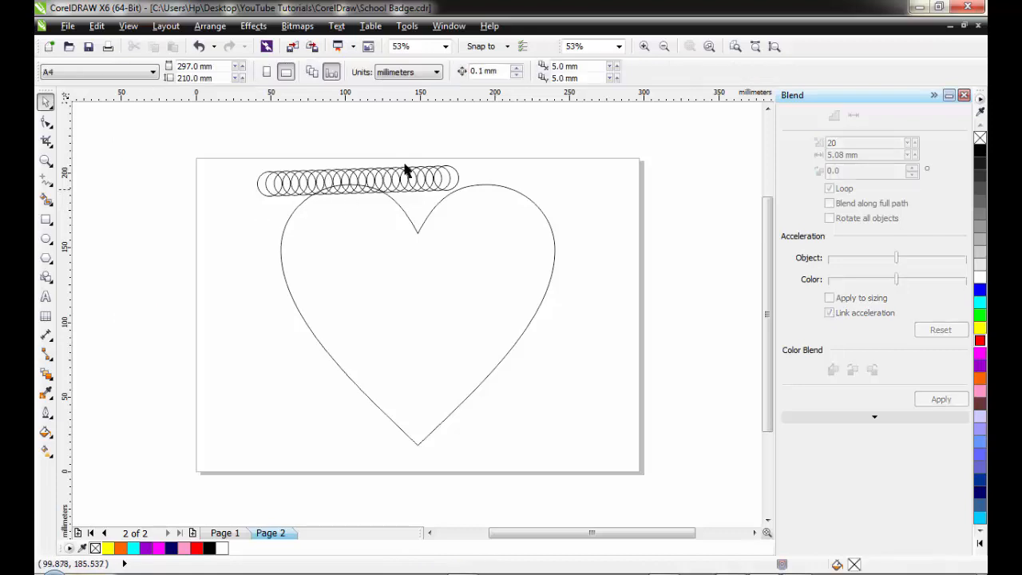
Step: Move the circle blend up above the heart to about x 146, y 203 mm and expand the additional blend options
left_click_drag(402, 182, 466, 145)
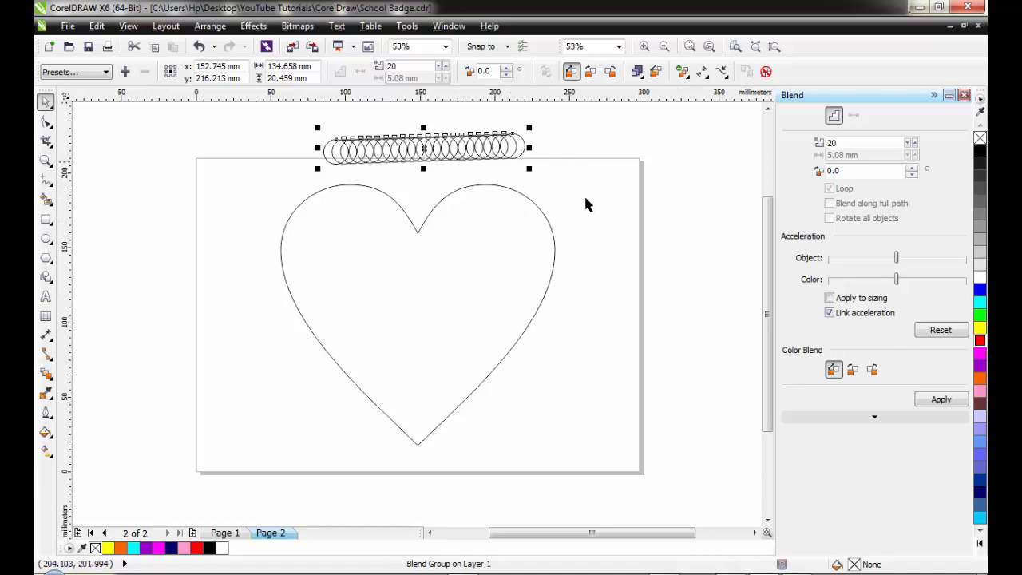
left_click_drag(442, 147, 435, 168)
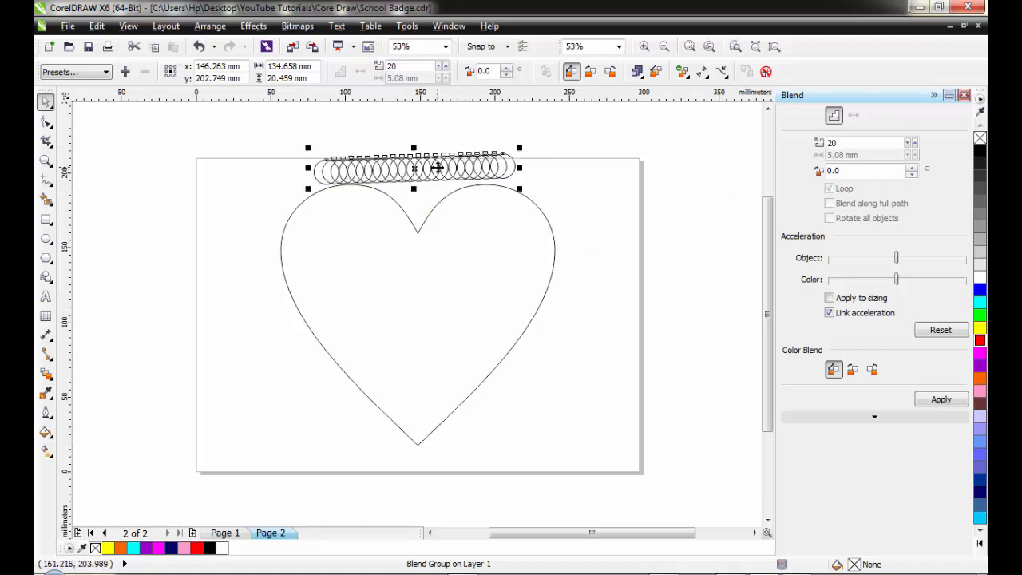
left_click(874, 419)
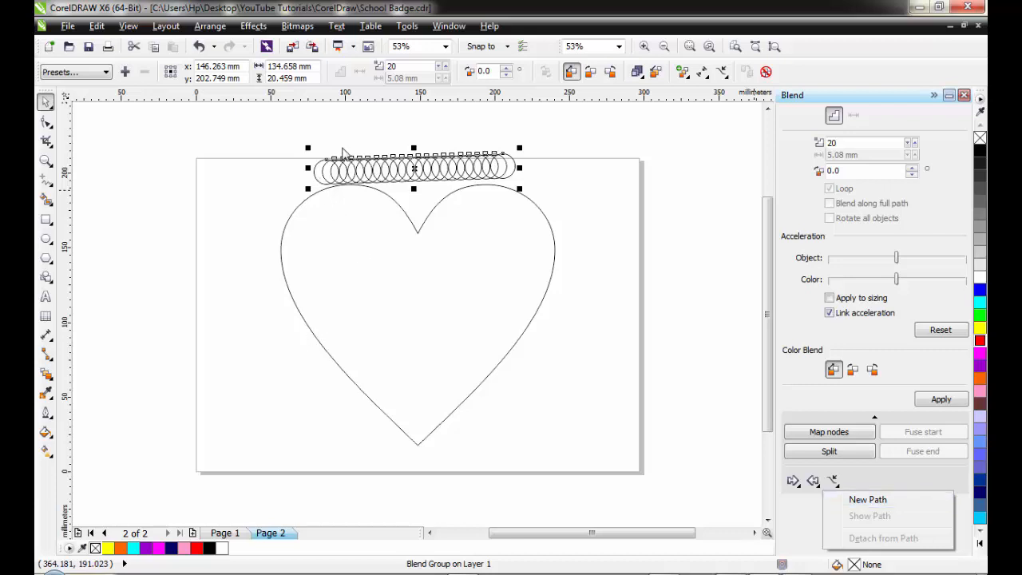
left_click(428, 172)
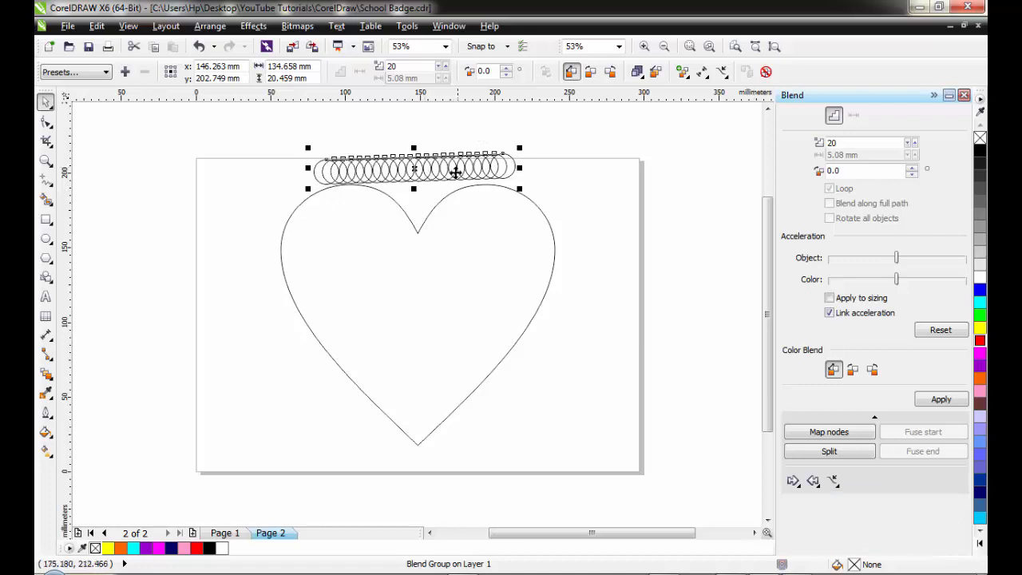
Step: Reposition the circle blend clear of the heart's lobes, at about x 142, y 212 mm
left_click_drag(428, 166, 424, 146)
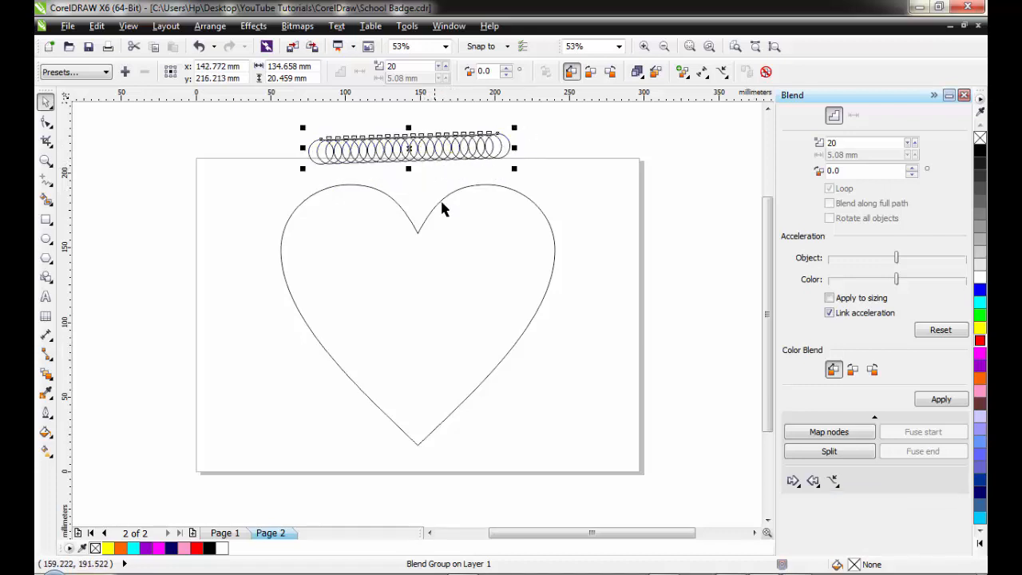
left_click(473, 185)
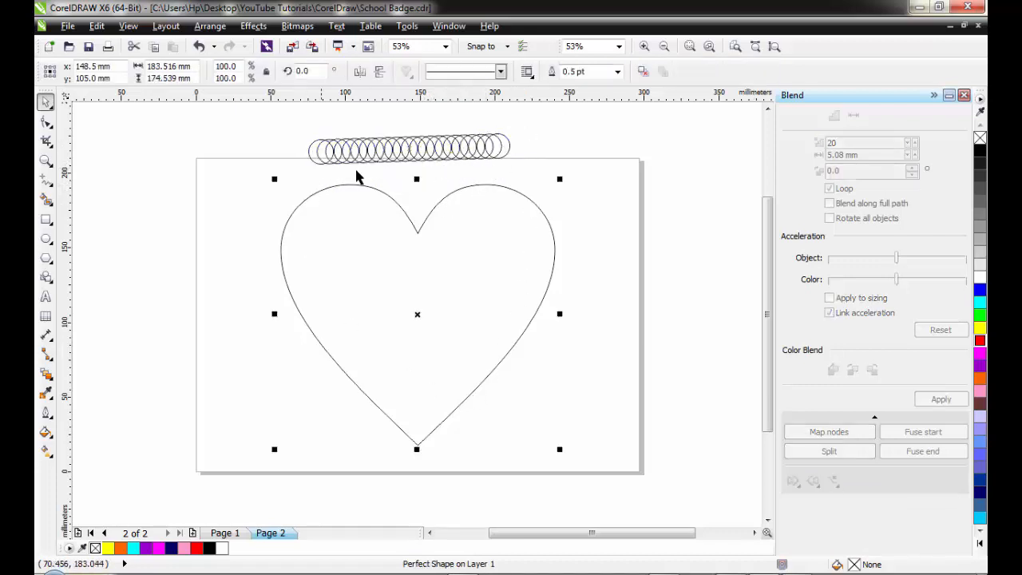
left_click_drag(415, 151, 410, 164)
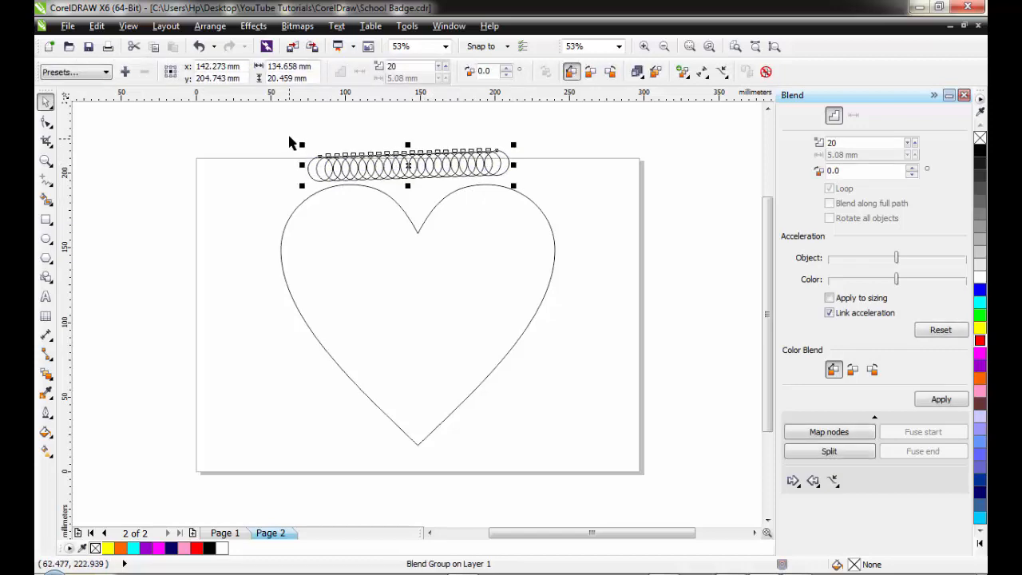
left_click_drag(289, 133, 546, 210)
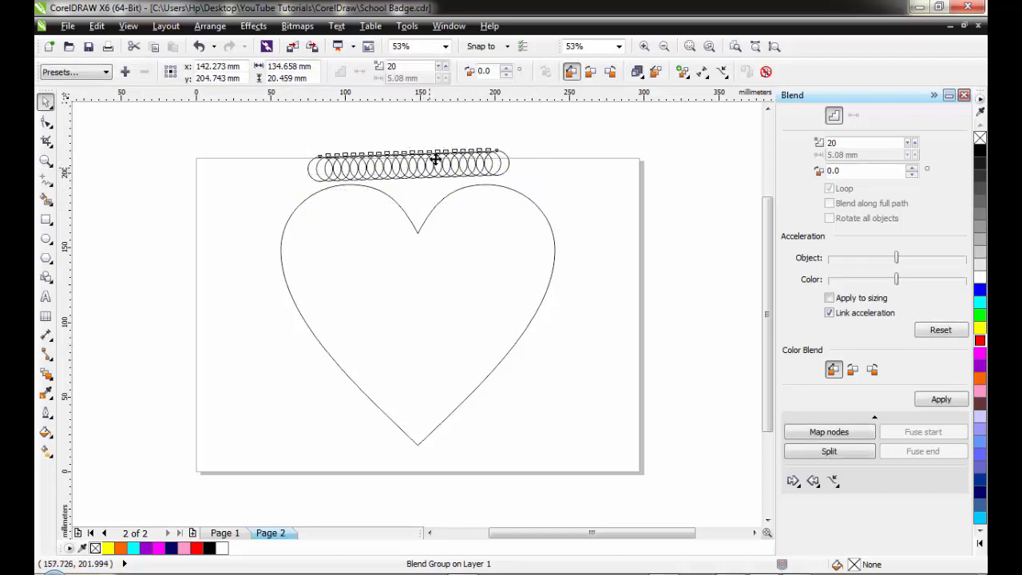
mouse_move(431, 166)
left_mouse_down()
mouse_move(453, 157)
mouse_move(429, 155)
left_mouse_up()
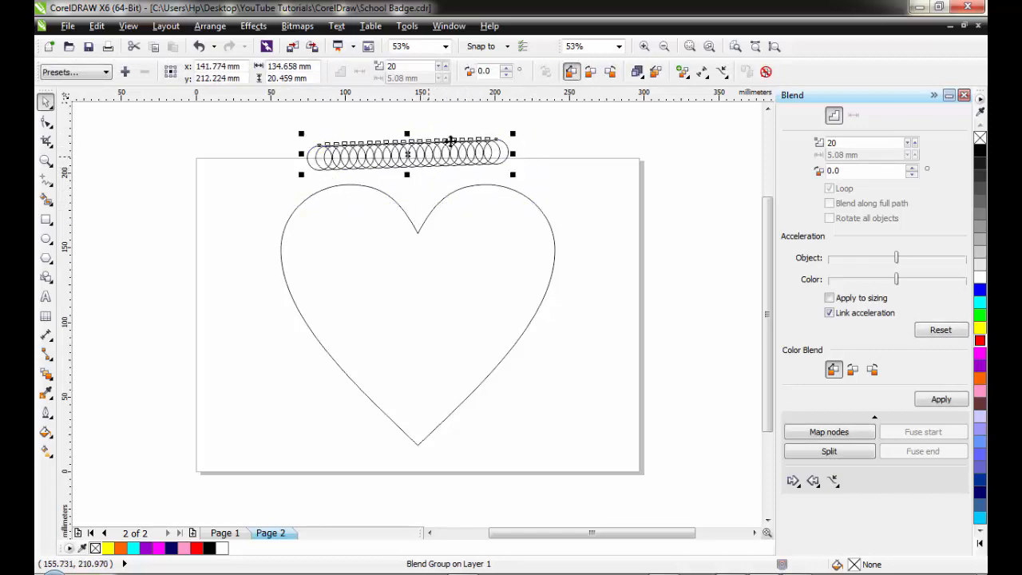
Step: Attach the circle blend to a new path, using the heart outline as the path
left_click(834, 481)
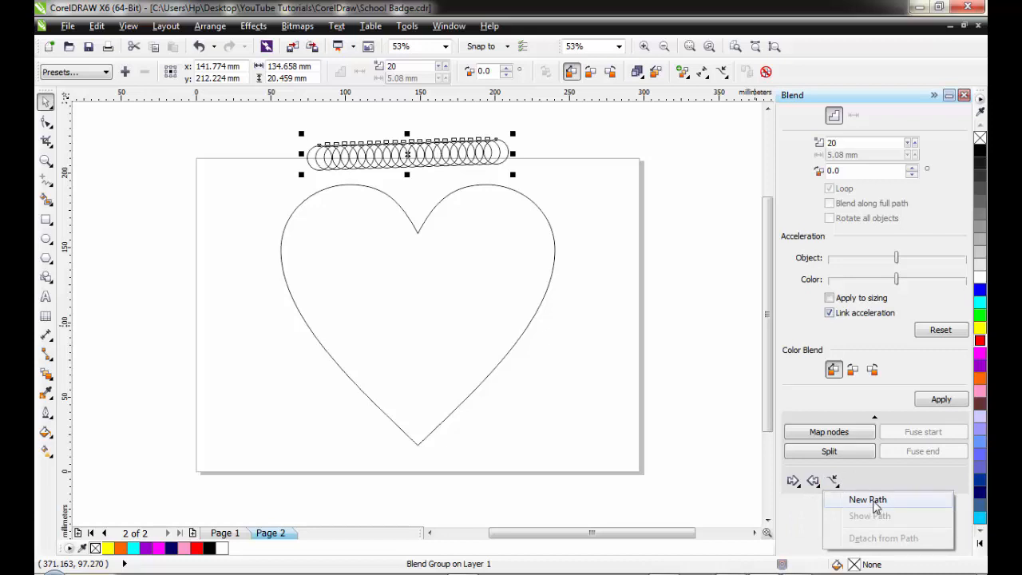
left_click(873, 500)
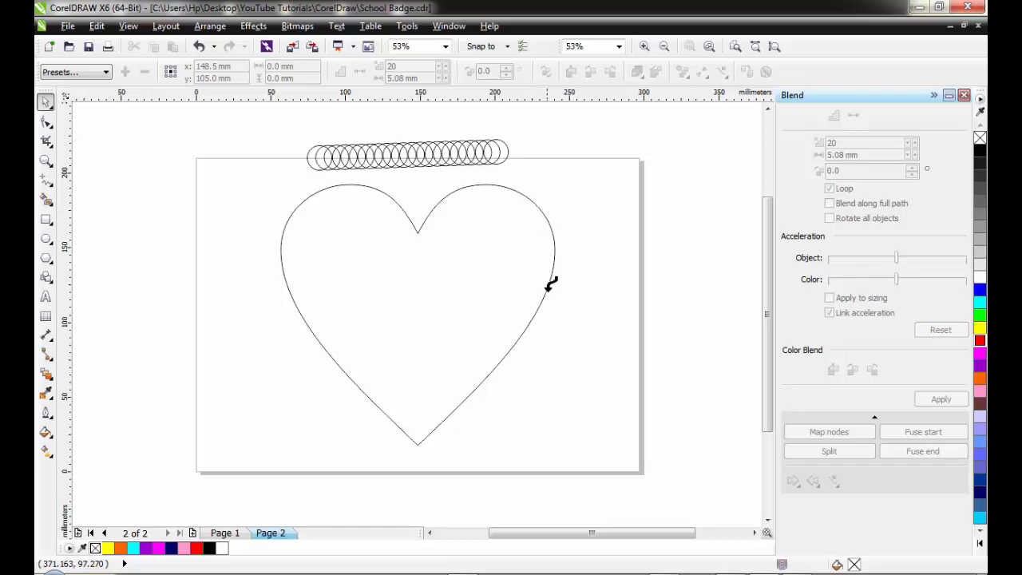
left_click(555, 242)
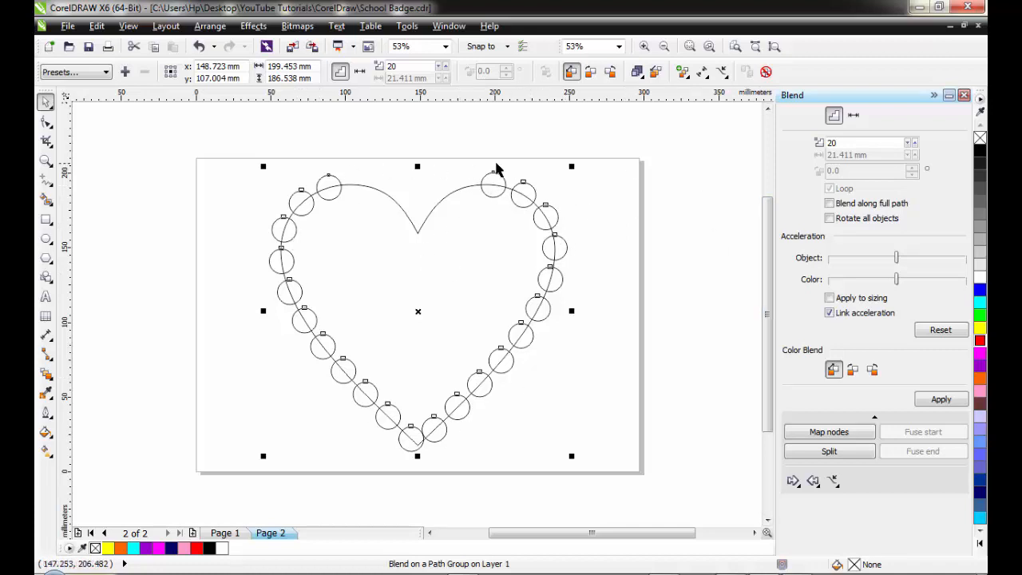
Step: Set the number of steps in the heart-shaped circle blend to 46 and apply it
double_click(863, 142)
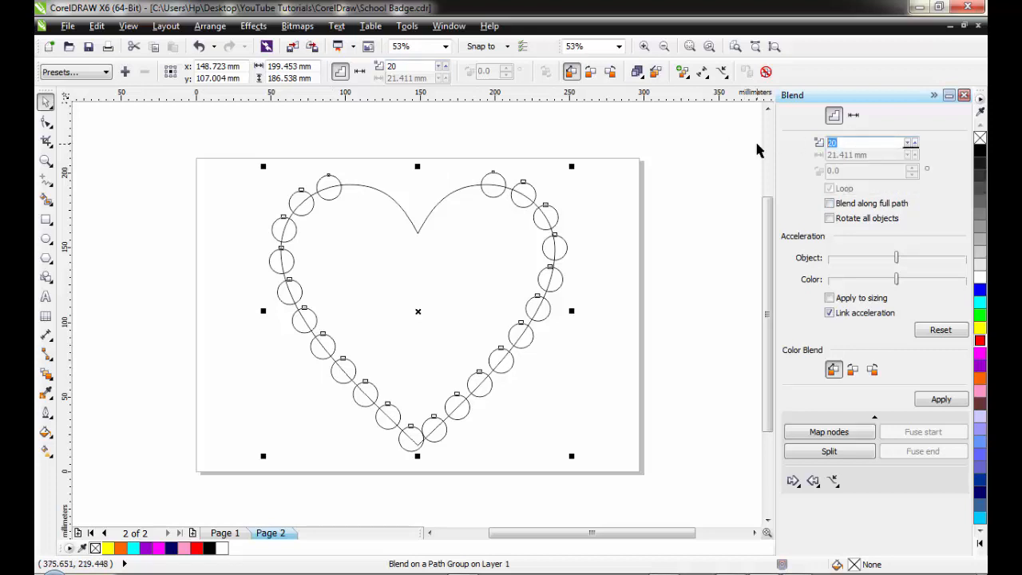
type("30")
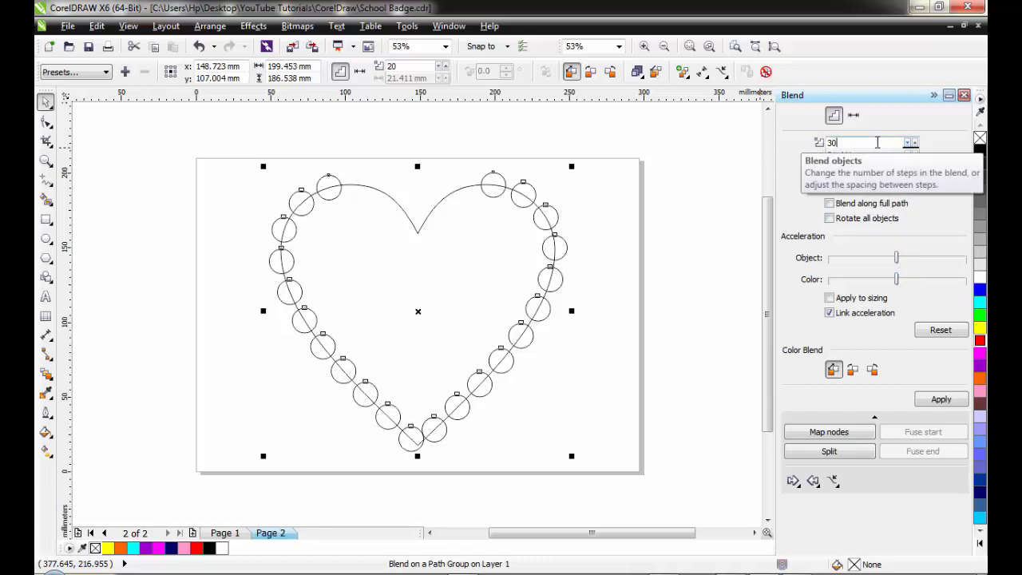
left_click_drag(877, 142, 736, 142)
type("50")
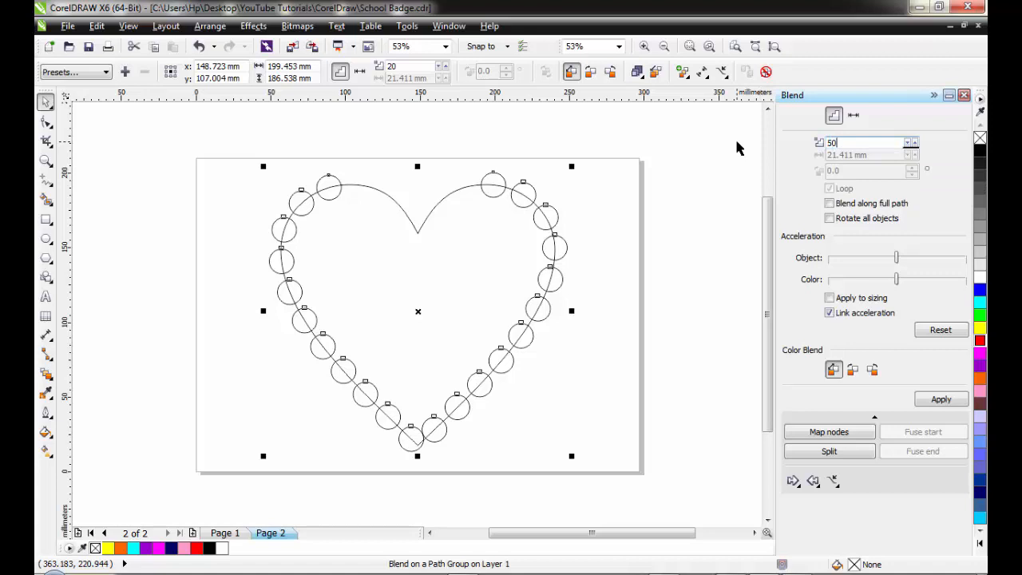
left_click(911, 147)
left_click(911, 147)
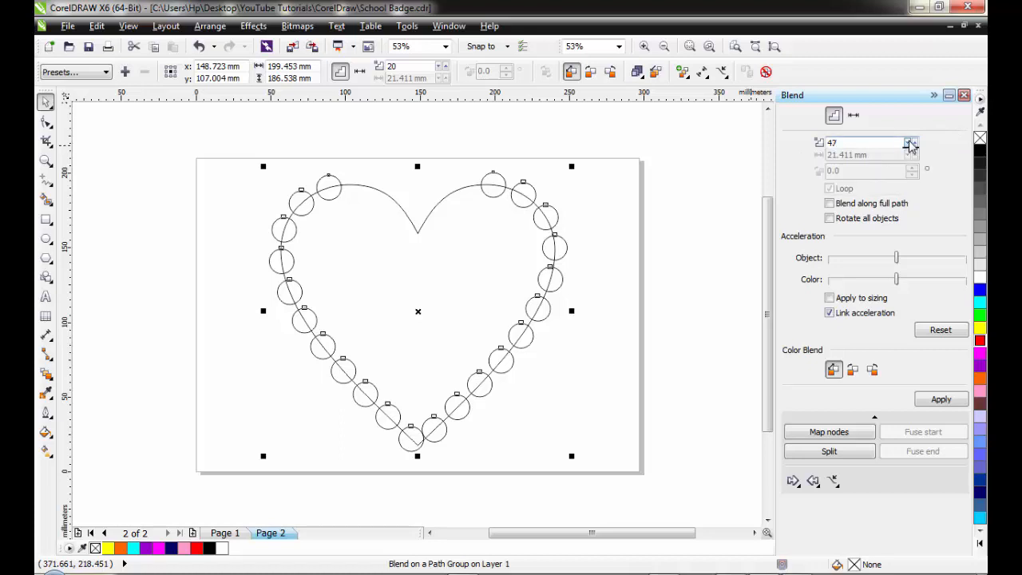
left_click(911, 147)
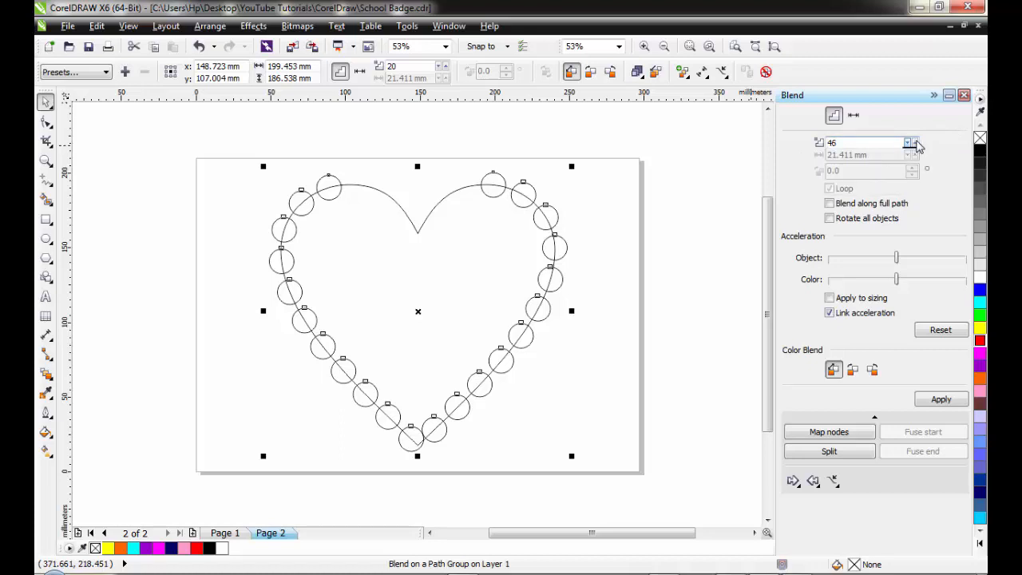
left_click(941, 401)
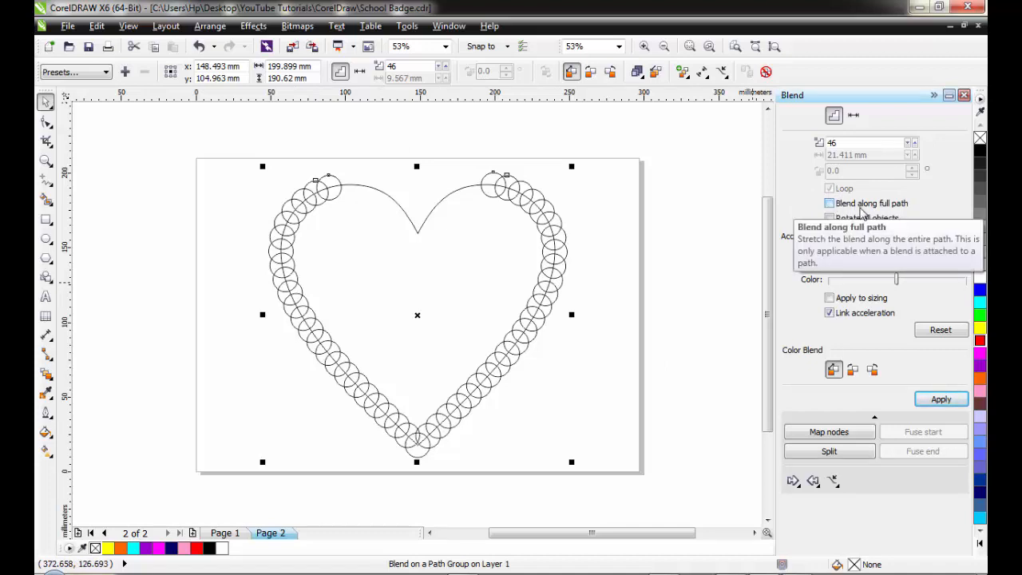
Step: Apply the circle blend along the heart's full path and close the Blend settings
left_click(830, 204)
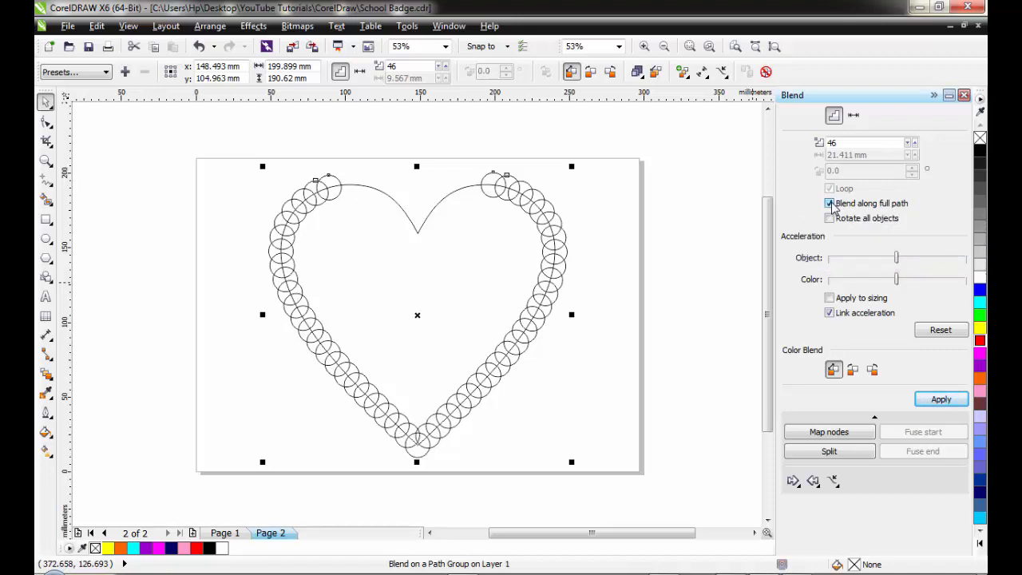
left_click(942, 400)
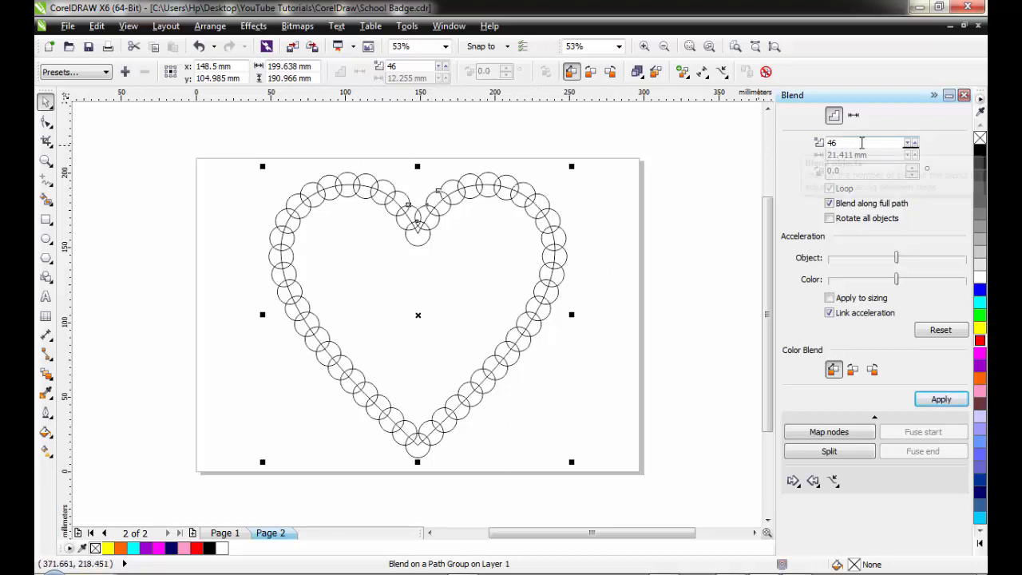
left_click_drag(856, 142, 771, 143)
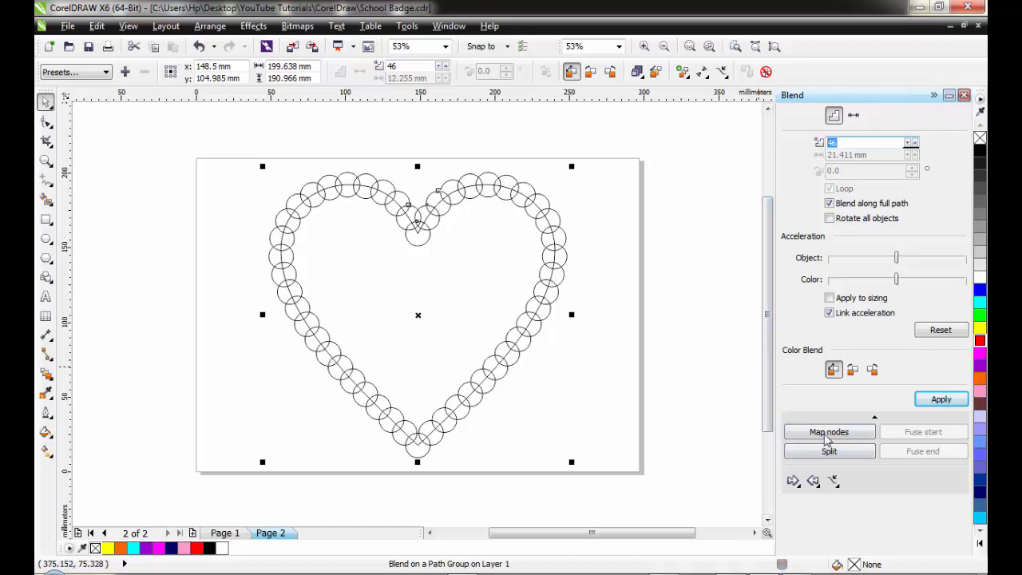
left_click(963, 96)
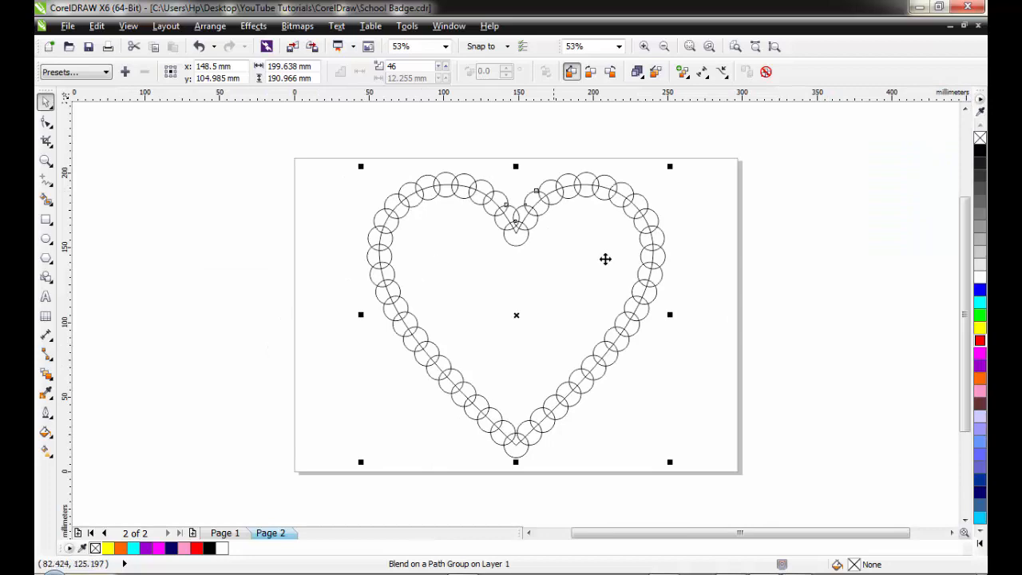
Step: Move the heart-shaped circle blend to about x 133, y 101 mm on the page and break the blend apart
left_click_drag(550, 202, 527, 202)
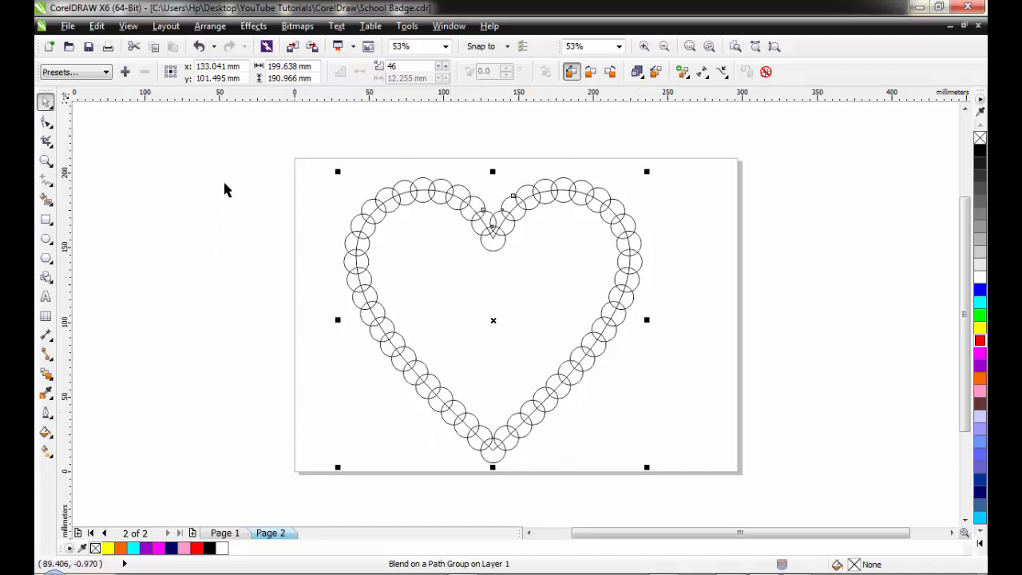
left_click_drag(315, 132, 696, 474)
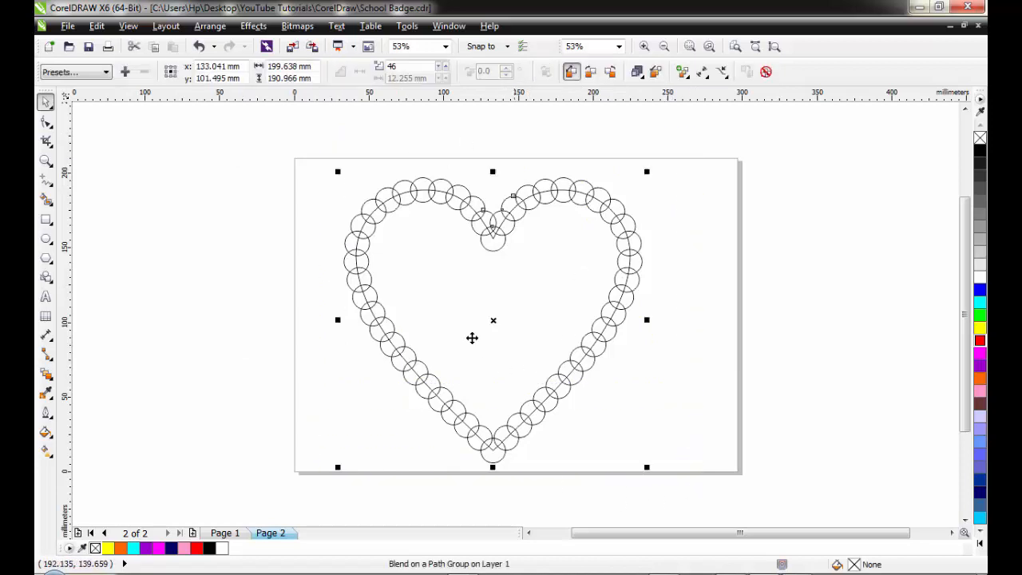
left_click(210, 25)
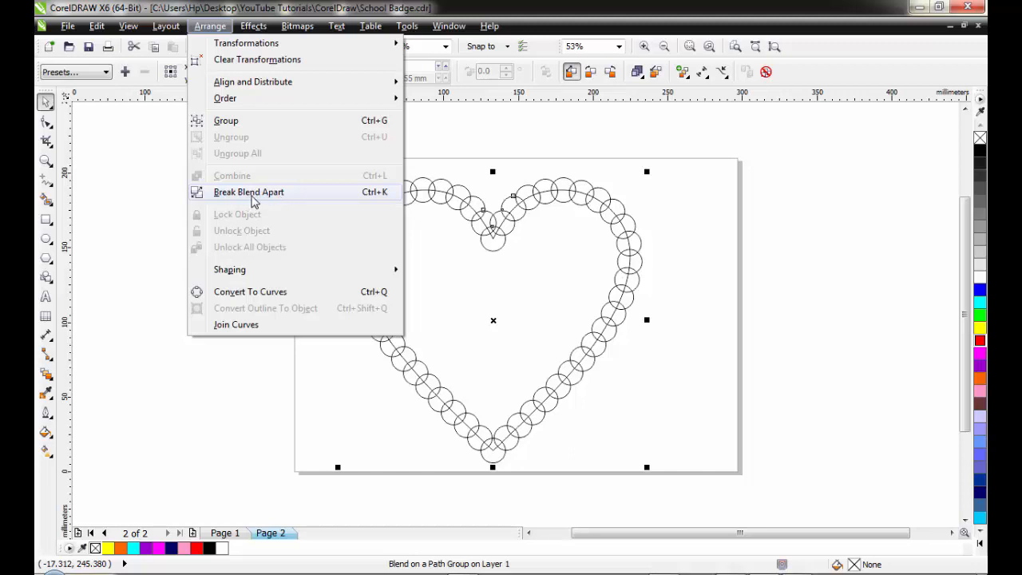
left_click(259, 195)
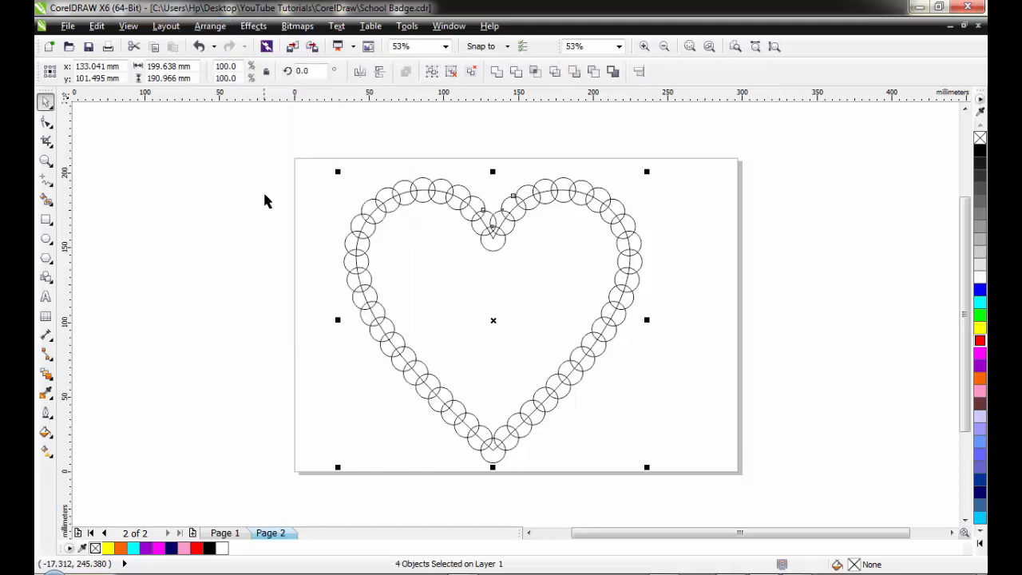
Step: Ungroup all the objects of the broken-apart blend so every circle is separate from the heart
left_click(211, 27)
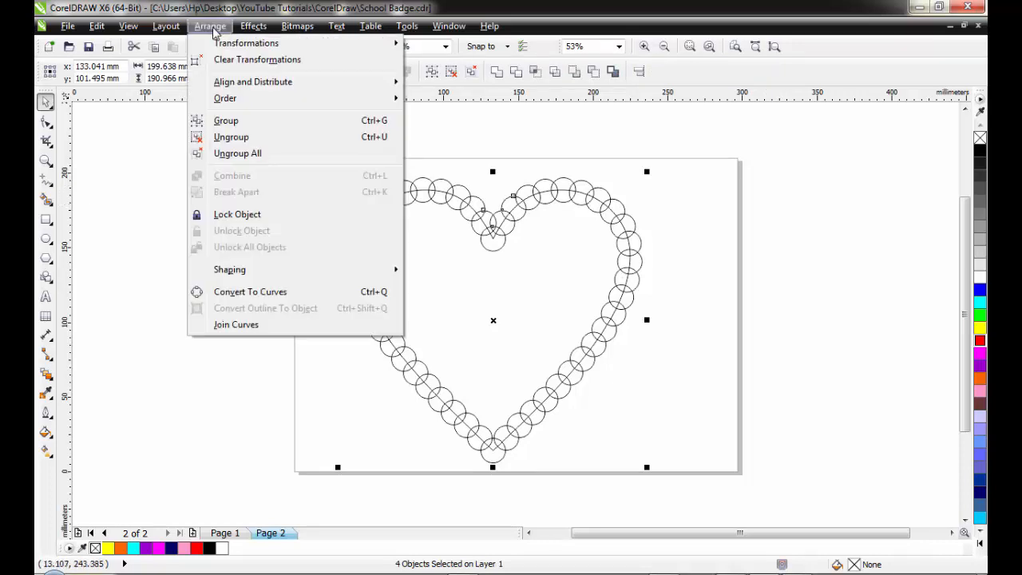
left_click(254, 155)
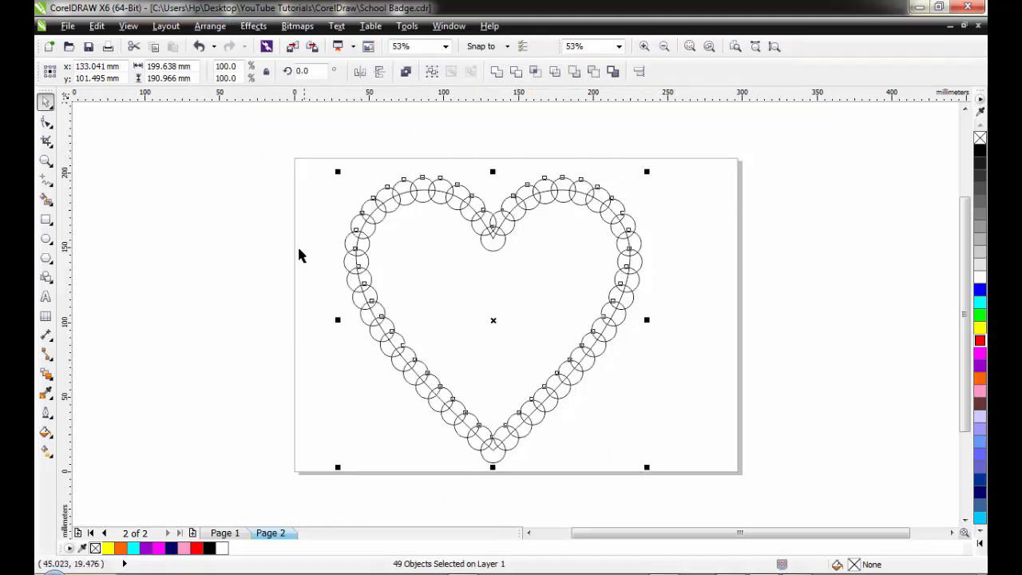
left_click(713, 201)
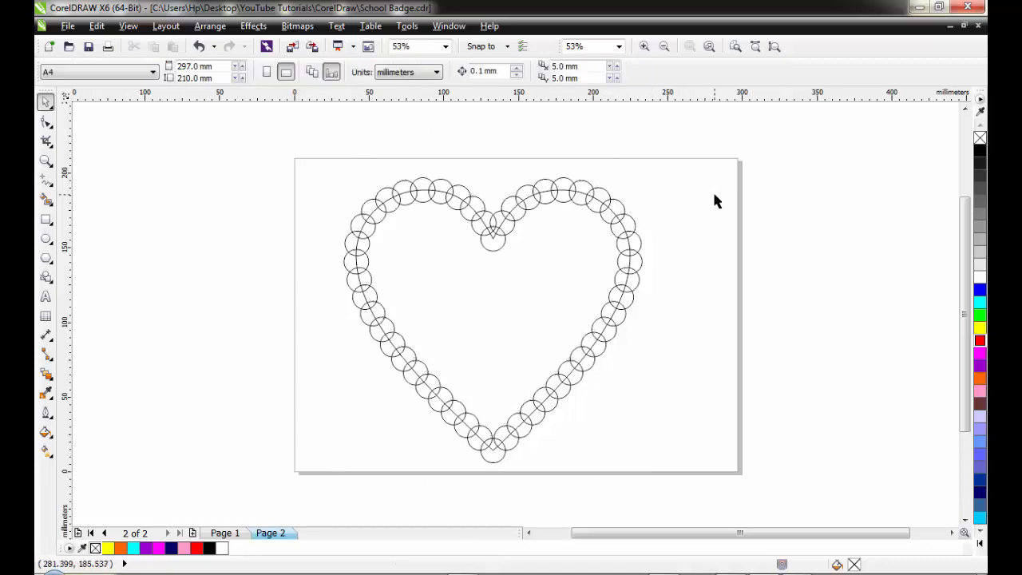
Step: Try pulling two single circles off the heart's right lobe toward the page's upper-right corner and undo both moves
left_click(554, 250)
left_click(590, 183)
left_click_drag(592, 185, 741, 180)
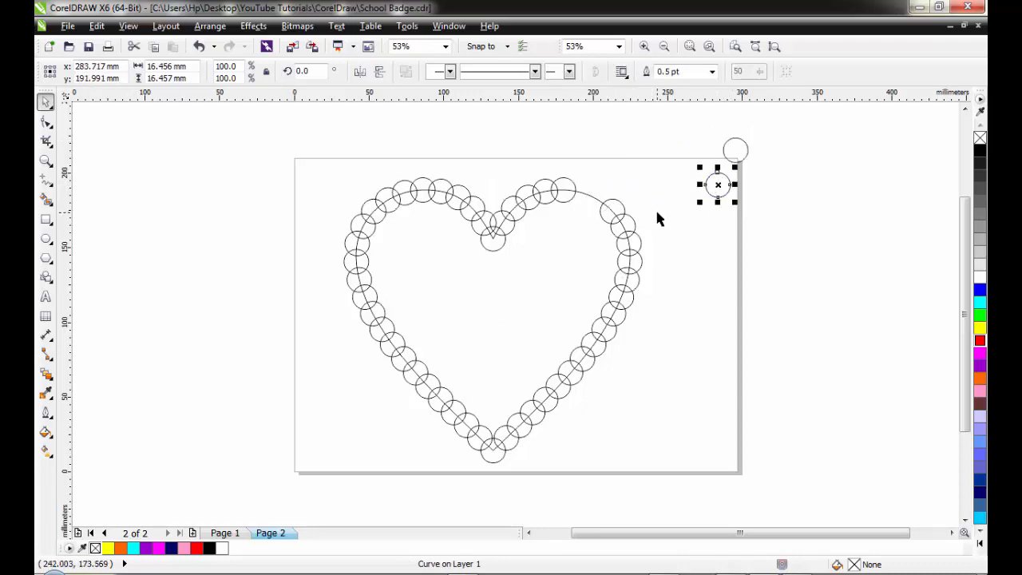
key("ctrl+z")
key("ctrl+z")
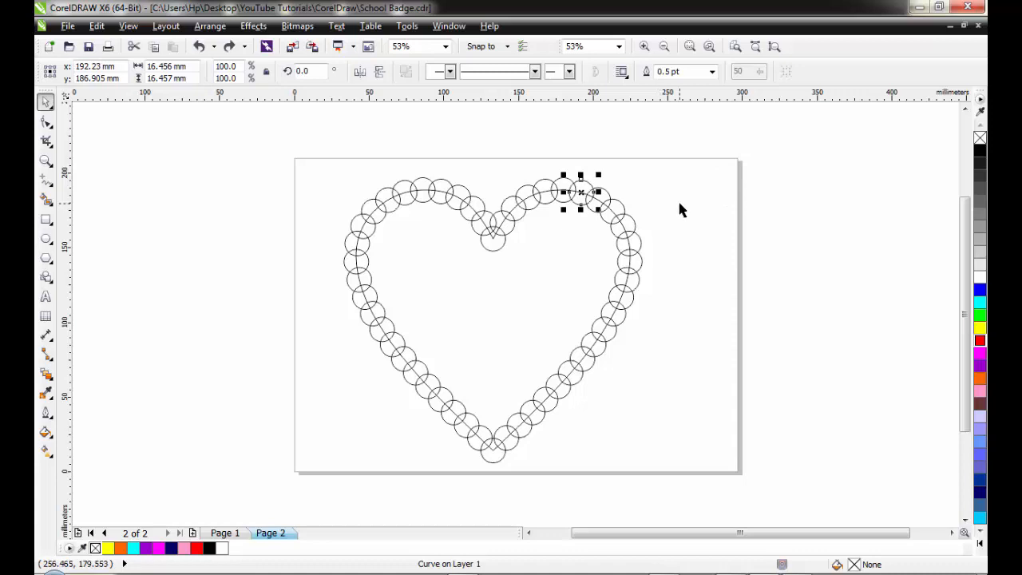
left_click(709, 205)
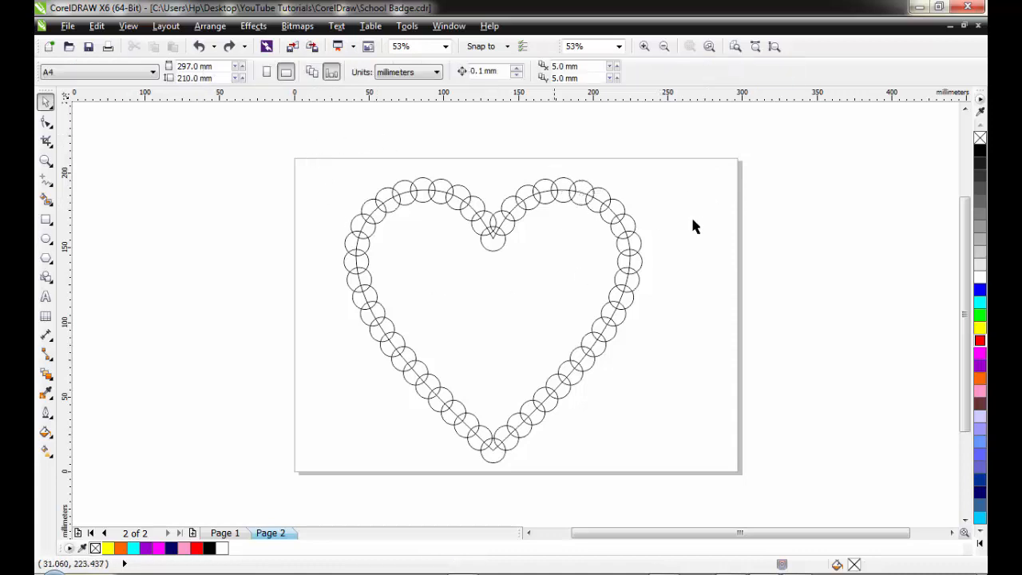
Step: Try a green fill on the heart and a red fill on one circle of its right lobe
left_click(461, 272)
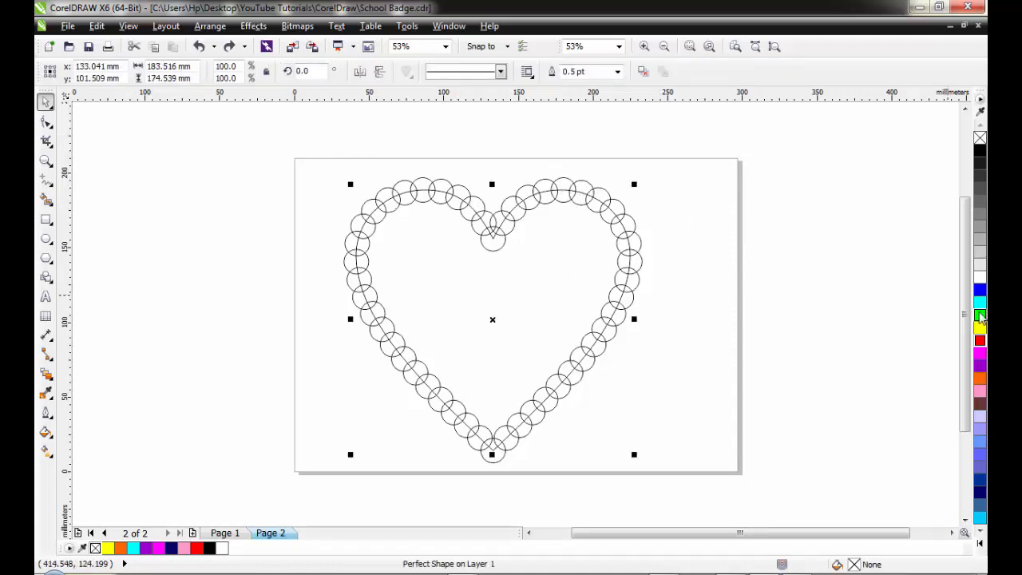
left_click(980, 316)
left_click(615, 212)
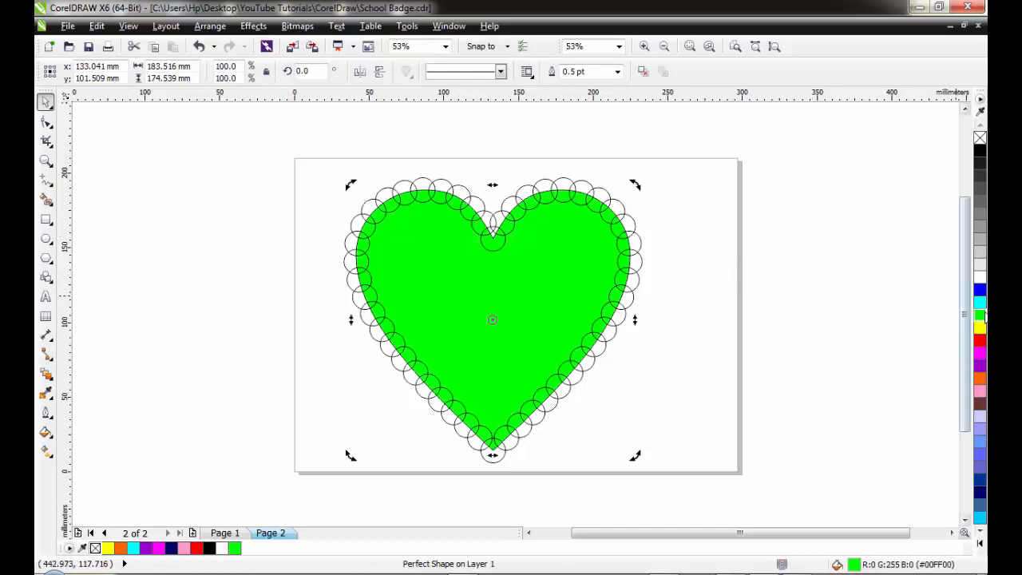
left_click(797, 218)
left_click(616, 199)
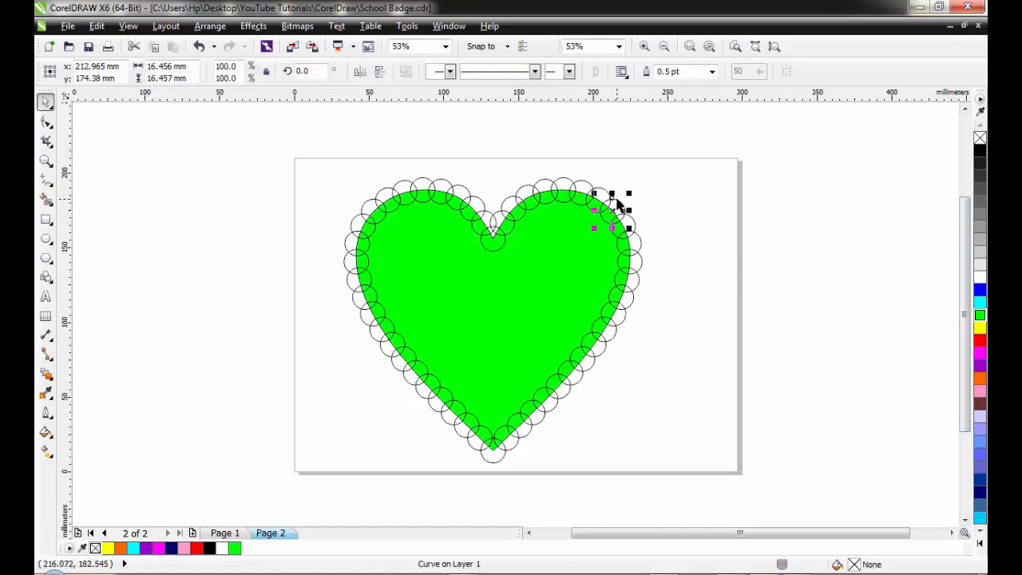
left_click(981, 341)
left_click_drag(661, 190, 609, 312)
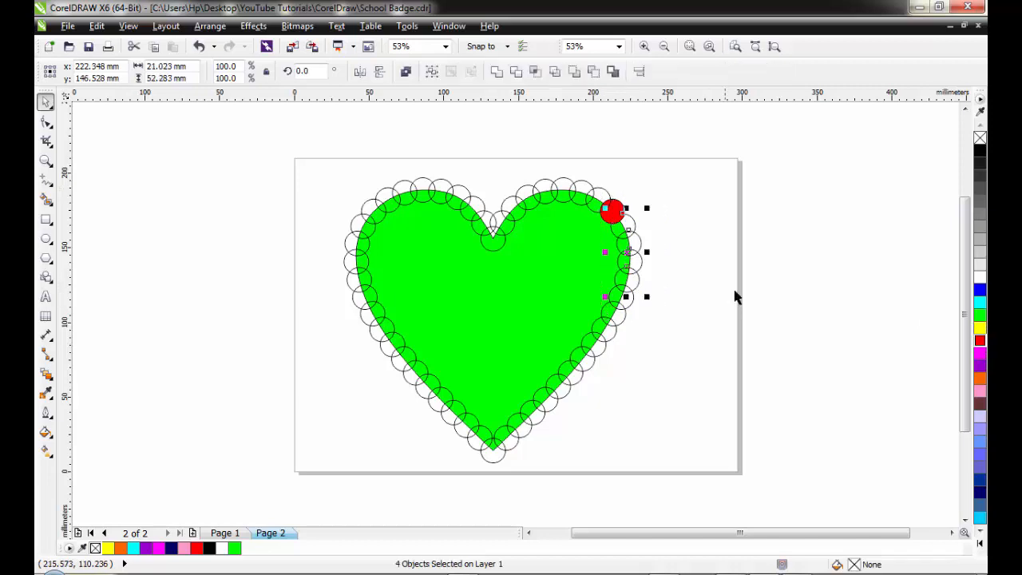
Step: Undo the test fills on the heart and circle, keeping the blend's circles ungrouped
key("ctrl+z")
key("ctrl+z")
key("ctrl+z")
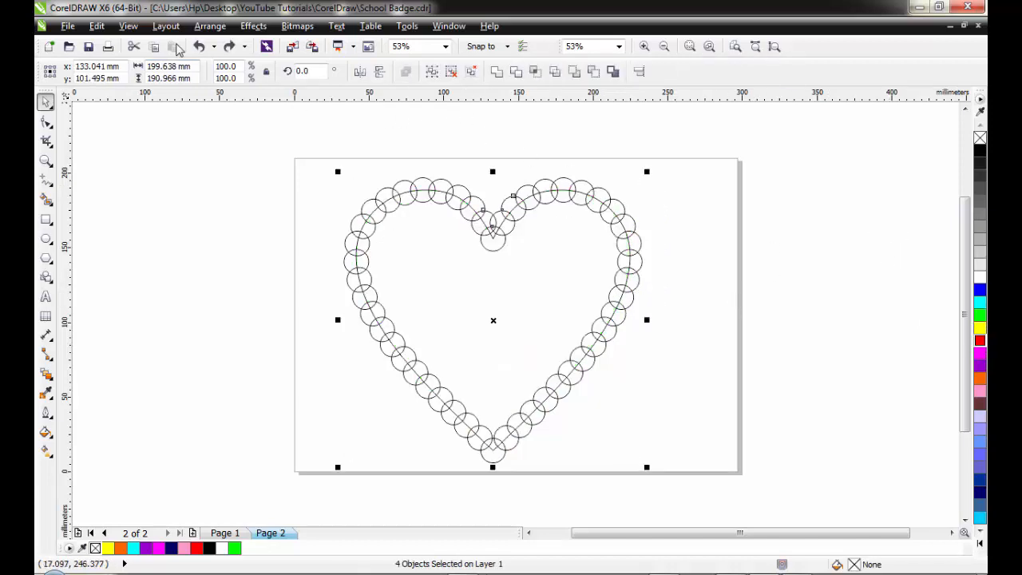
left_click(230, 45)
left_click(702, 221)
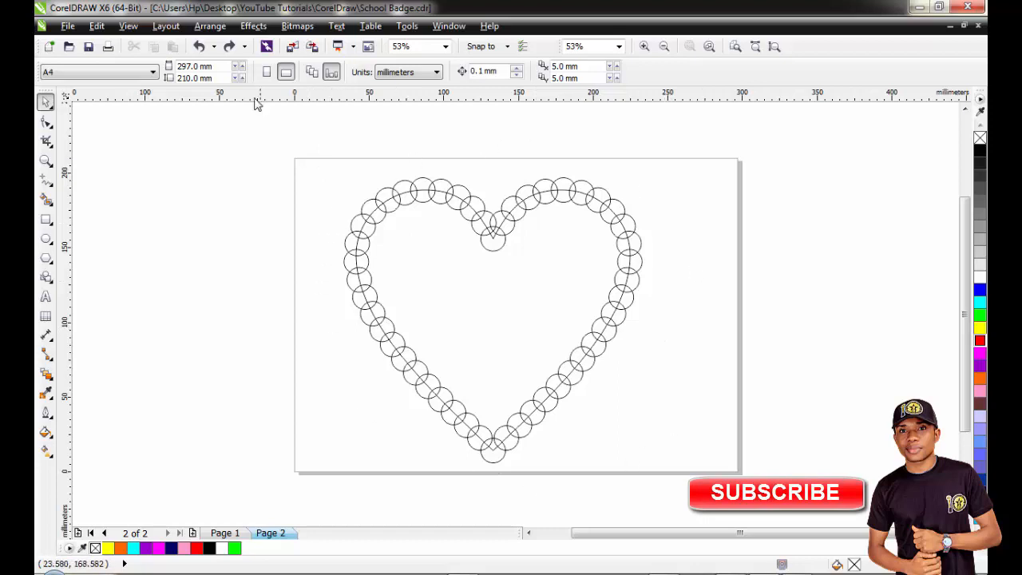
left_click(210, 26)
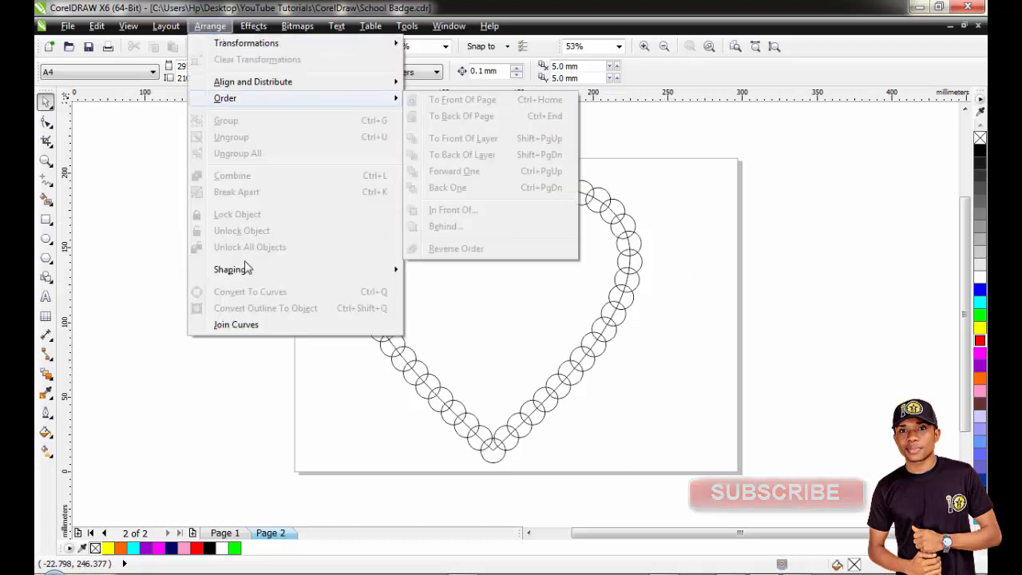
mouse_move(258, 271)
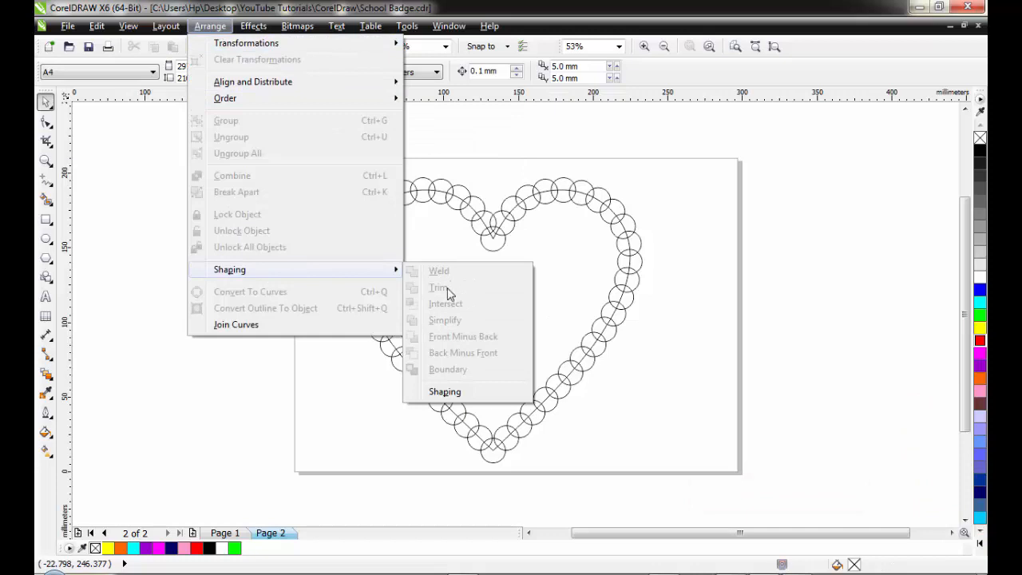
left_click(113, 118)
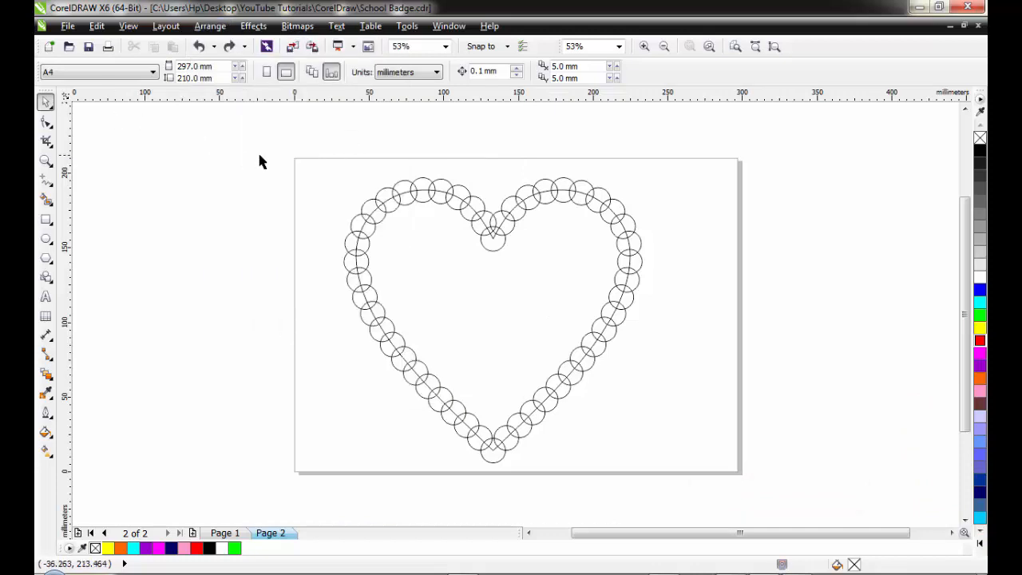
Step: Duplicate the heart with its circles, scaling the copy to about 55 × 53 mm and placing it outside the page's upper-right corner
left_click_drag(304, 161, 695, 483)
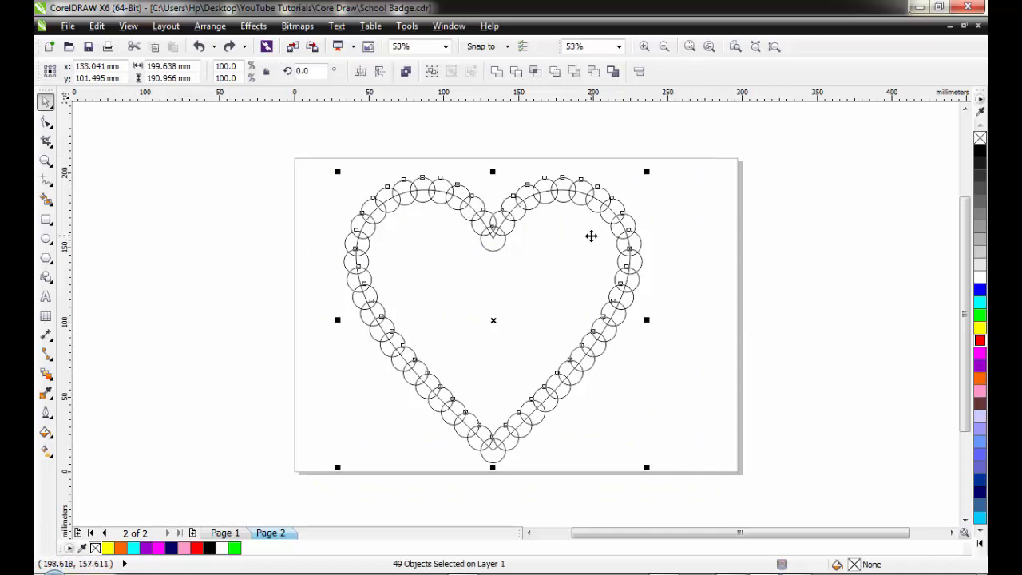
key("ctrl+d")
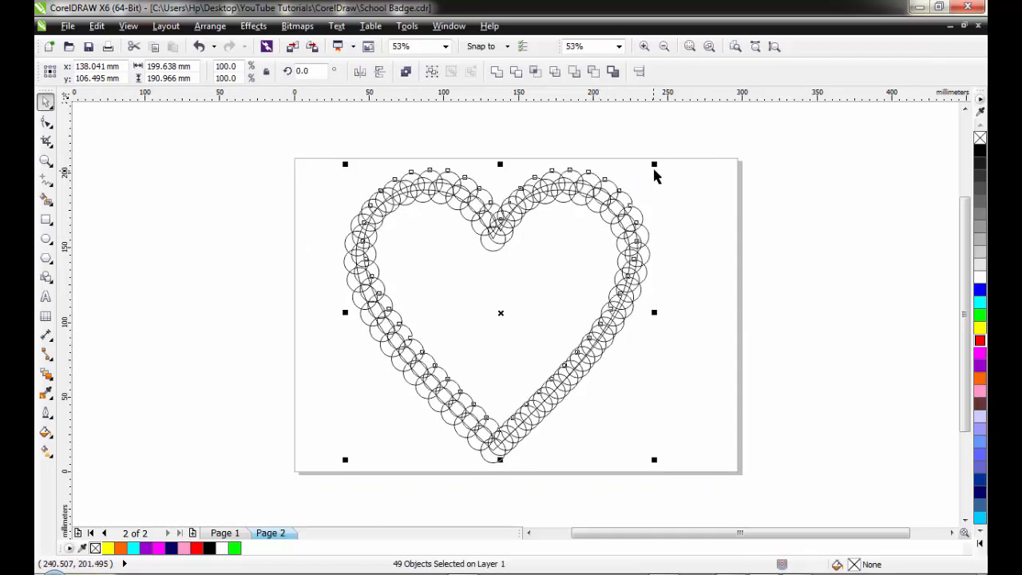
left_click_drag(655, 164, 436, 371)
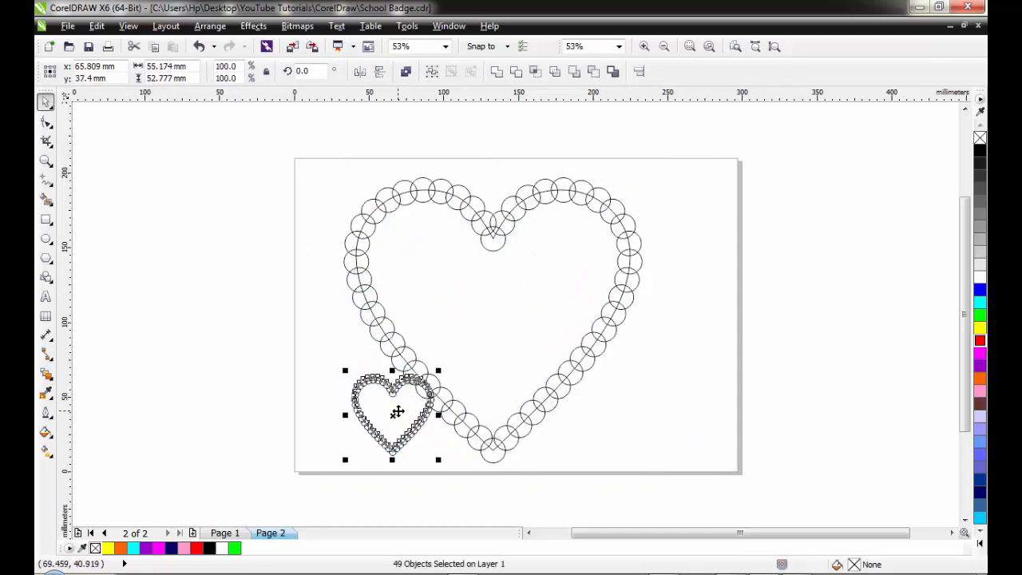
left_click_drag(397, 413, 782, 204)
left_click(360, 151)
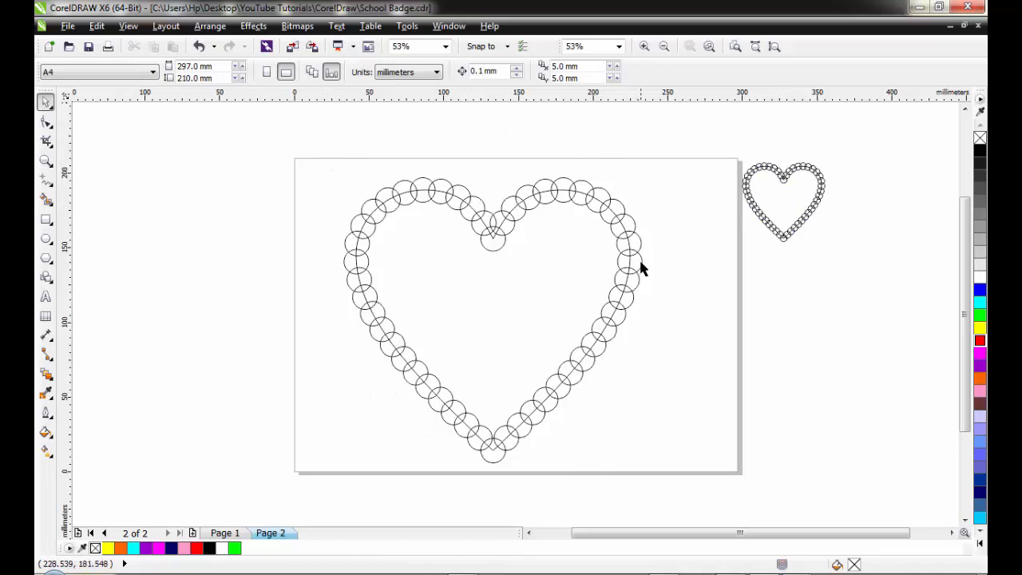
Step: Weld the large heart and all its surrounding circles into one scalloped shape and fill it black
left_click_drag(309, 133, 704, 486)
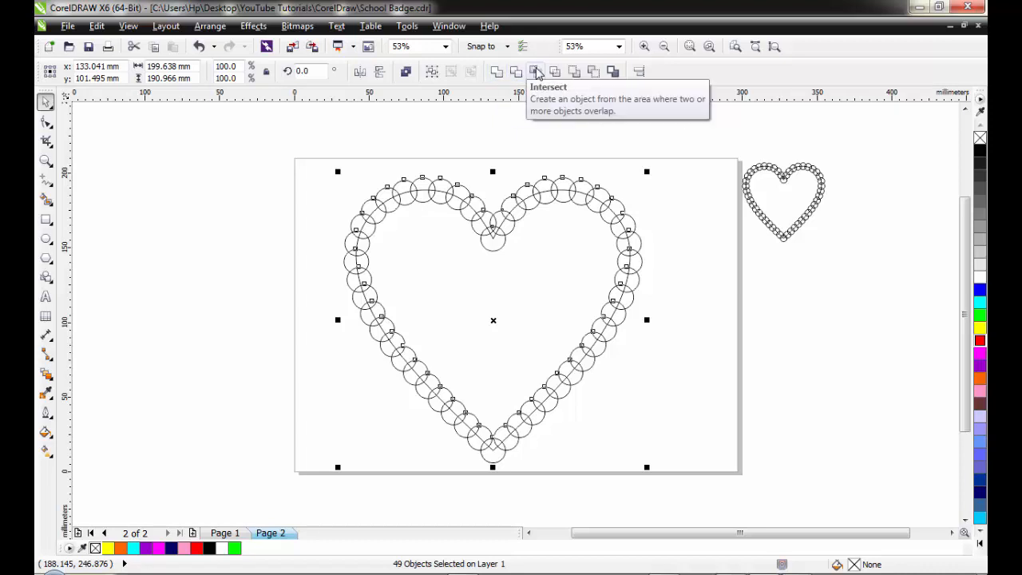
left_click(211, 26)
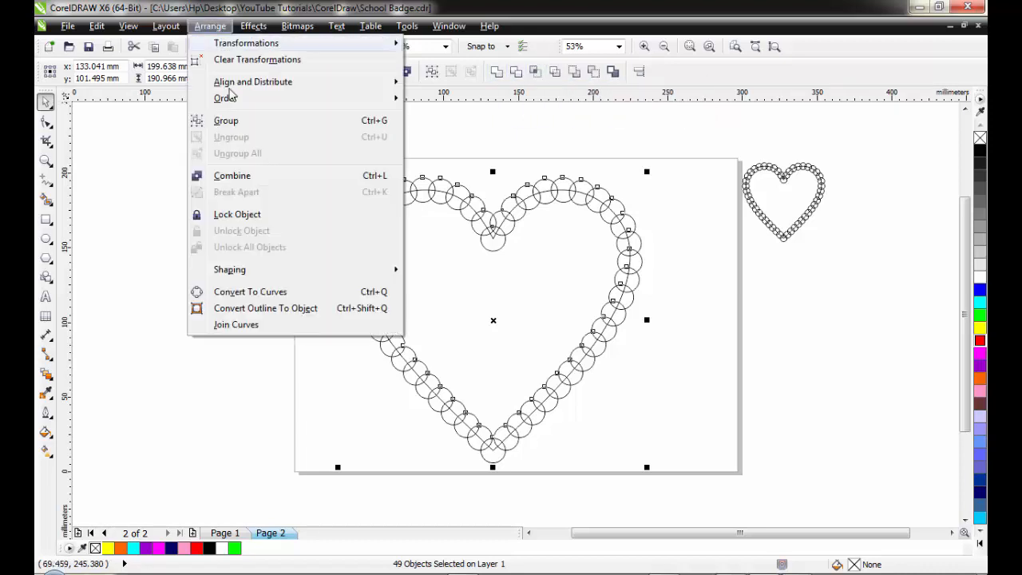
mouse_move(266, 277)
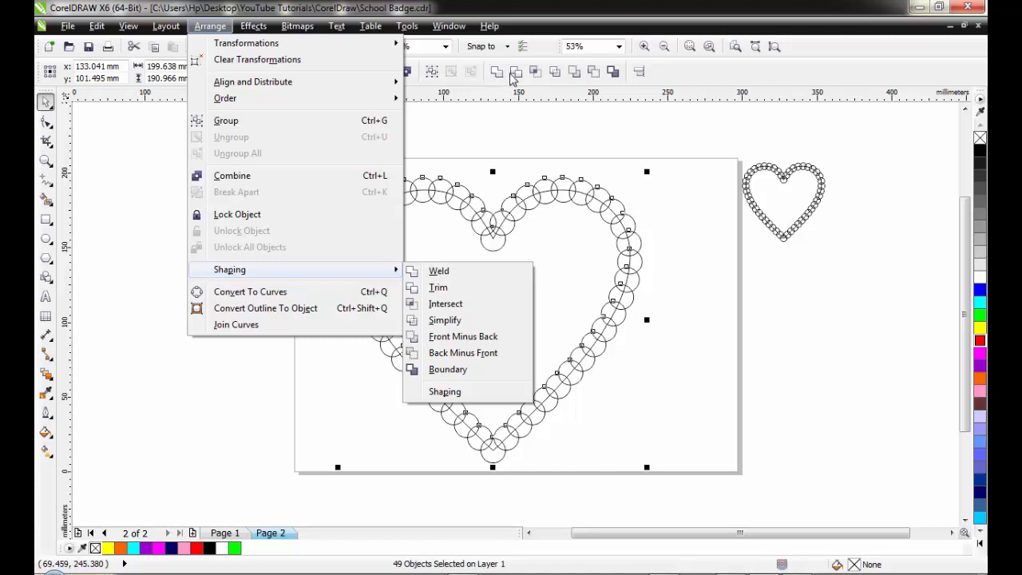
left_click(712, 74)
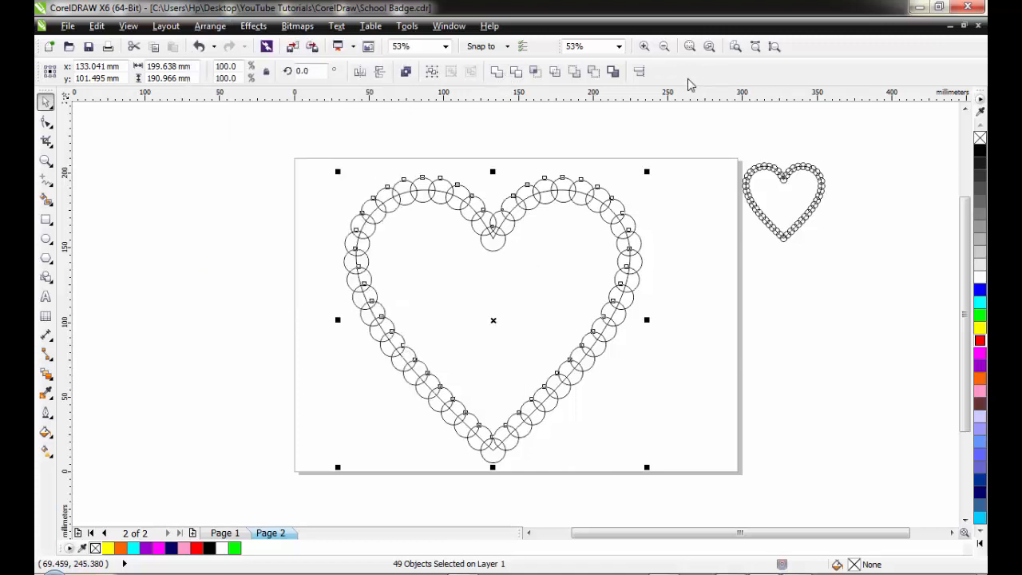
left_click(496, 73)
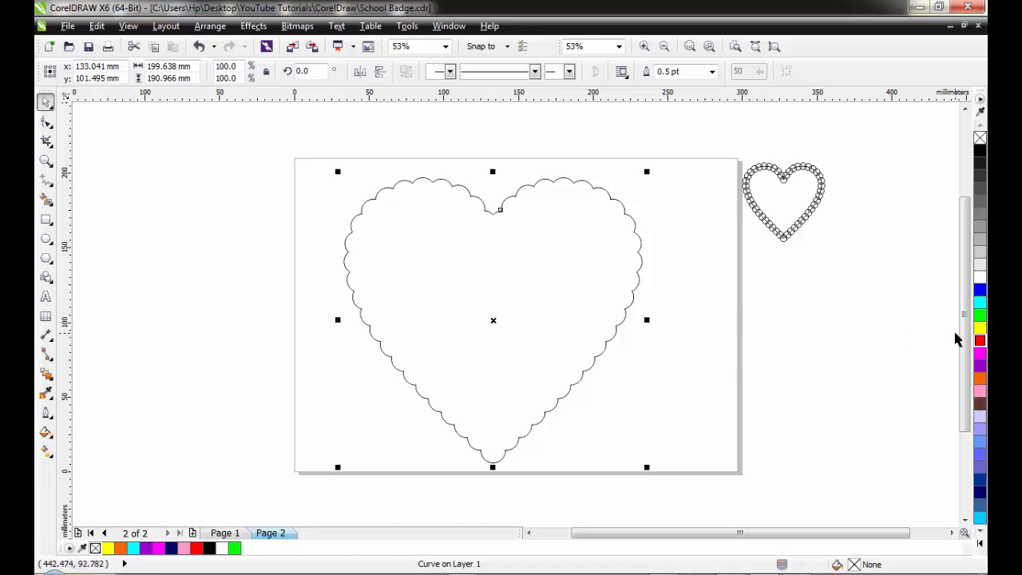
left_click(979, 152)
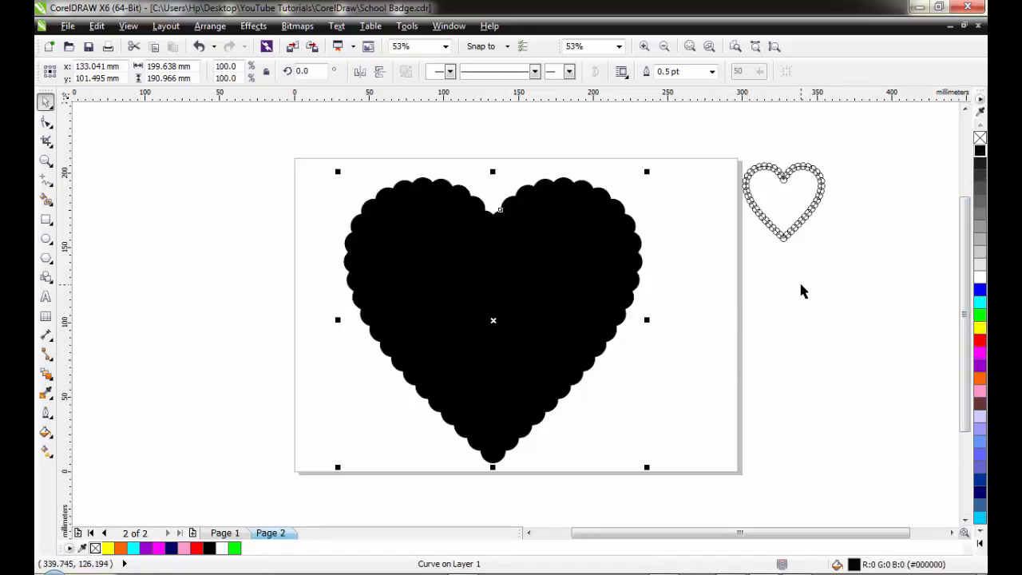
Step: Duplicate the welded black heart and fill the copy in front yellow
key("ctrl+d")
left_click(980, 330)
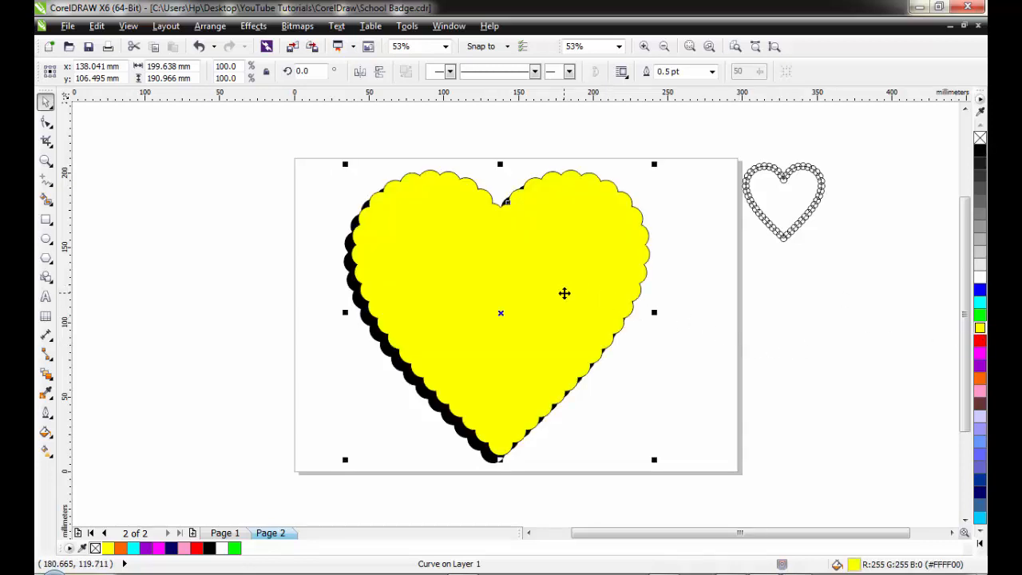
left_click(817, 334)
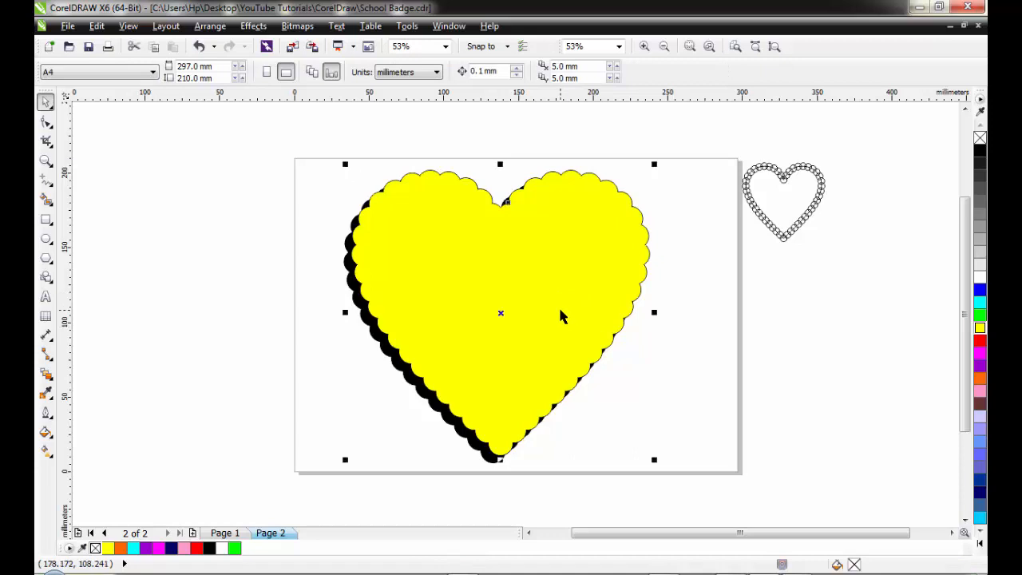
left_click(560, 317)
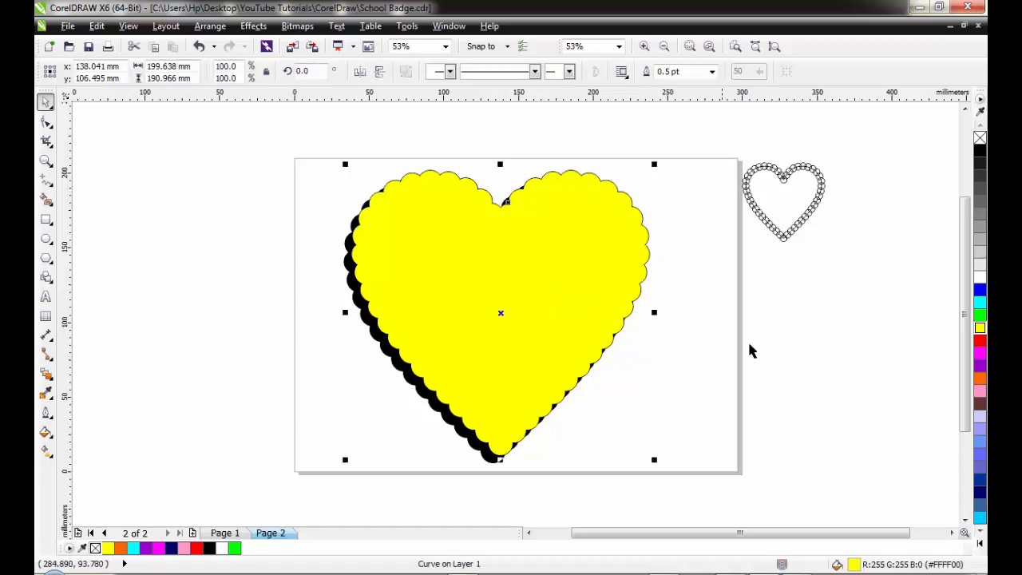
Step: Fill the original scalloped heart behind the yellow copy with blue
left_click(767, 351)
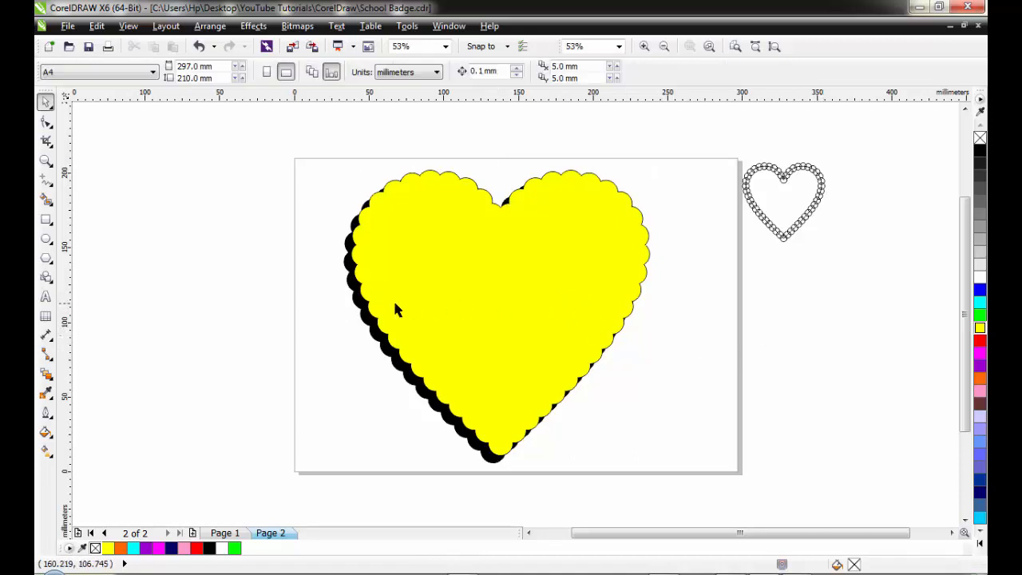
left_click(368, 329)
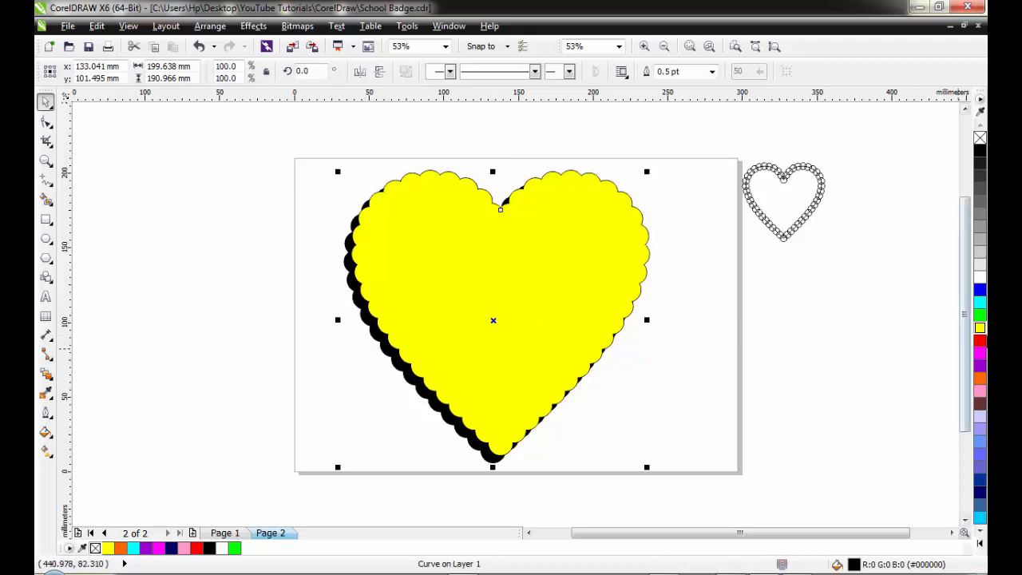
left_click(979, 291)
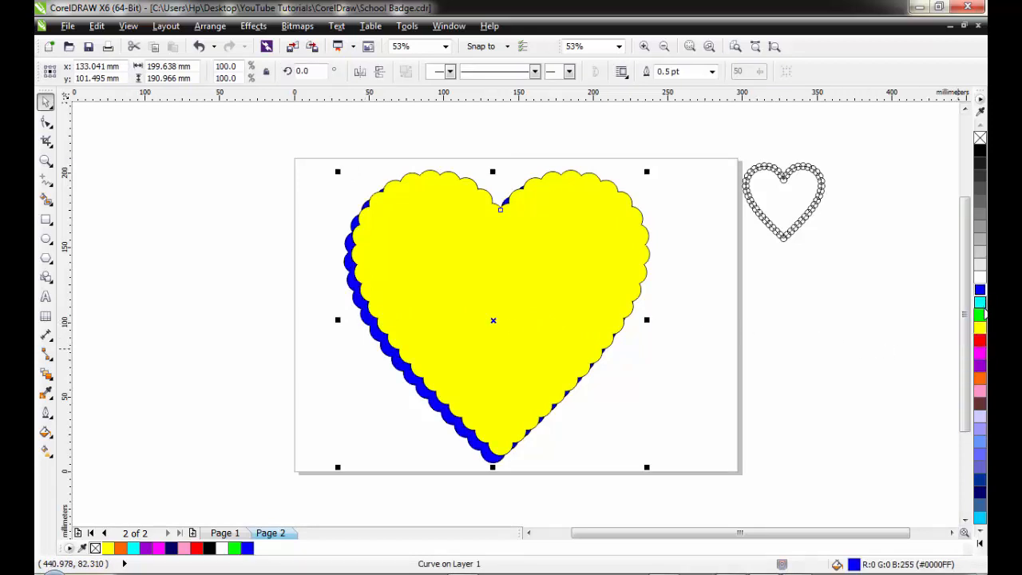
Step: Fill the scalloped heart behind the yellow copy with black, keeping the yellow heart in its offset position
left_click(980, 327)
left_click(980, 341)
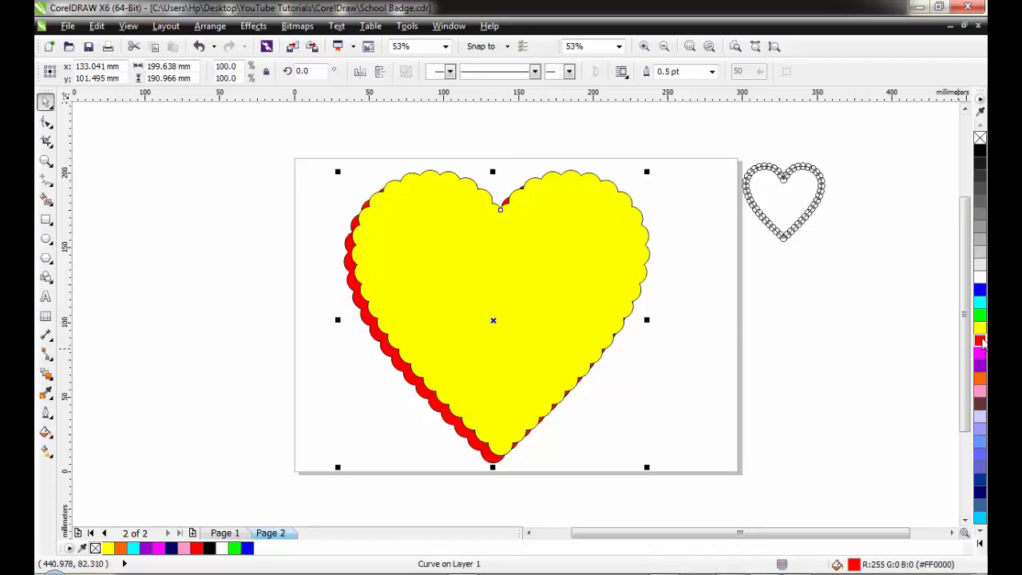
left_click(979, 151)
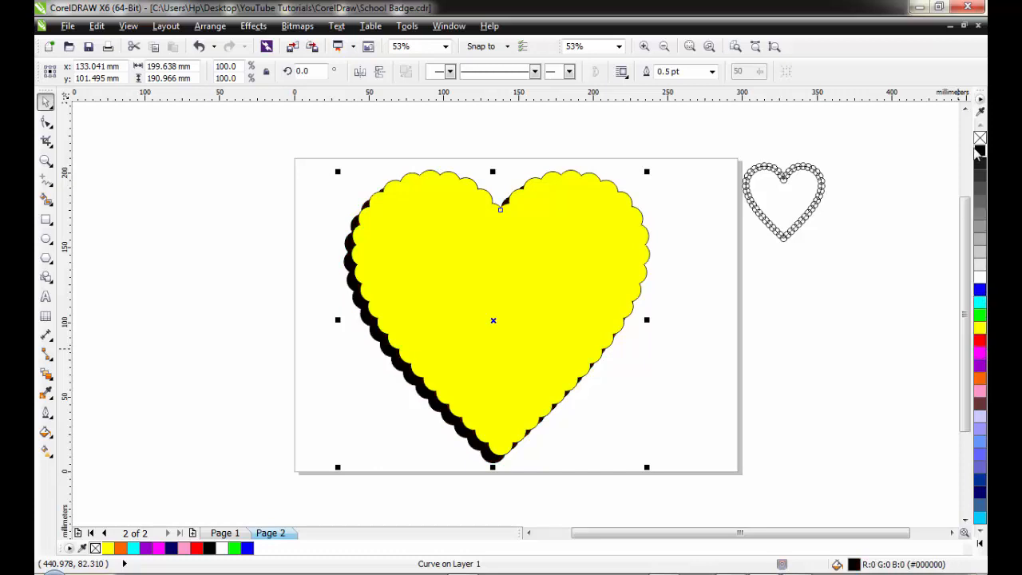
left_click(796, 395)
left_click_drag(591, 352, 623, 314)
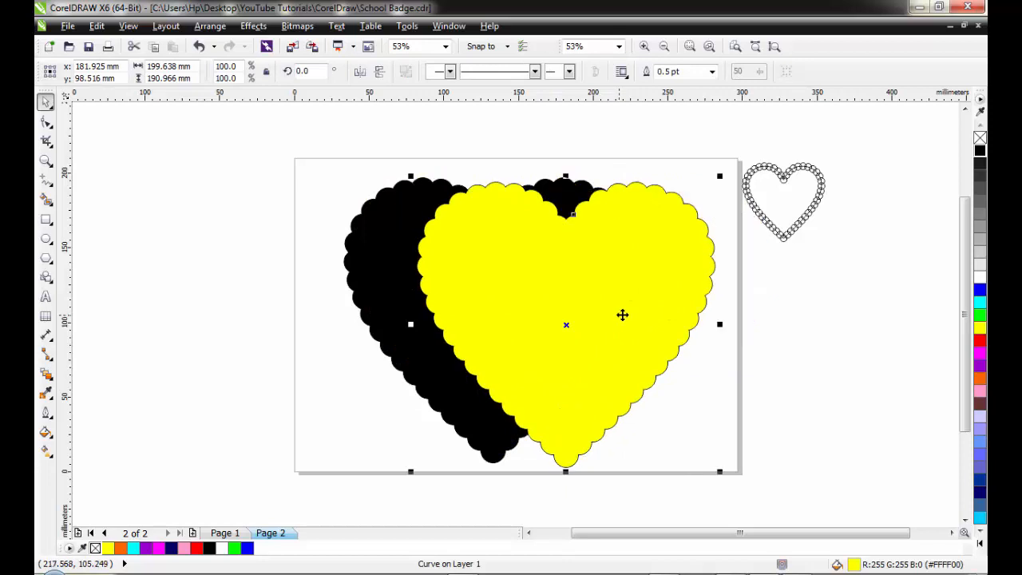
key("ctrl+z")
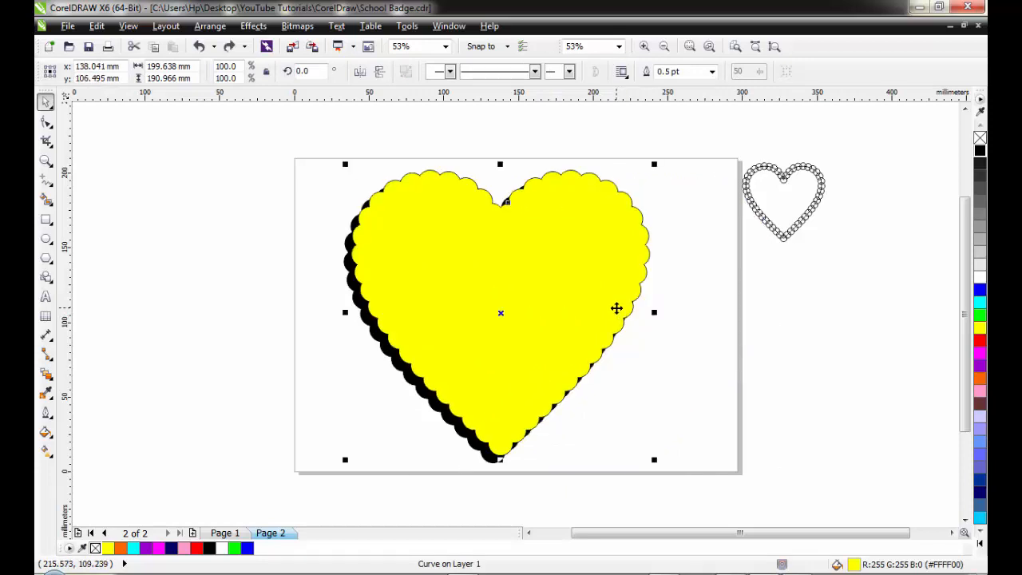
Step: Scale the stacked yellow and black hearts together to about 86 × 82 mm and move them to the page's upper-left corner
left_click_drag(292, 131, 720, 498)
left_click_drag(655, 165, 506, 319)
left_click_drag(485, 334, 485, 334)
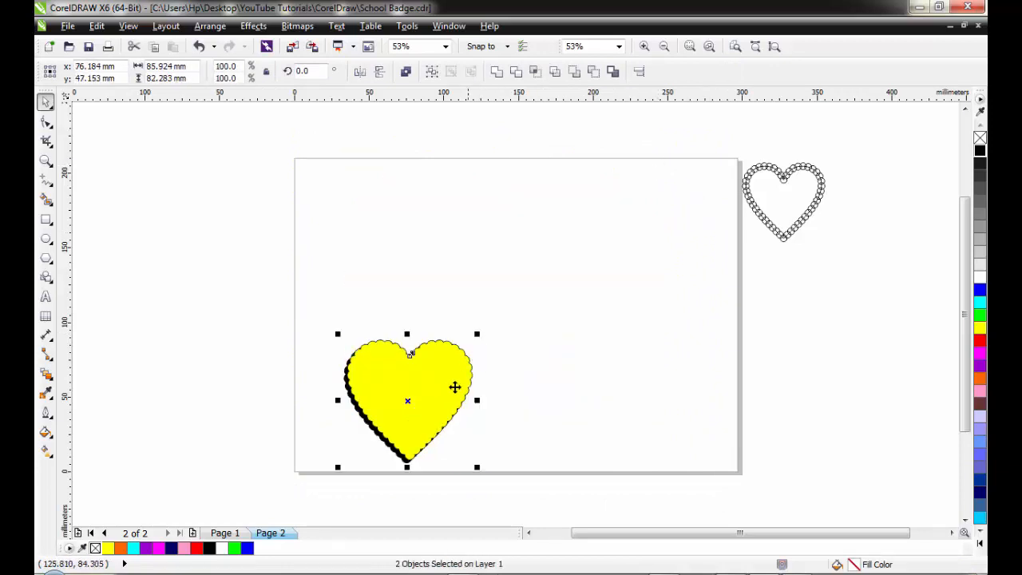
left_click_drag(439, 391, 396, 222)
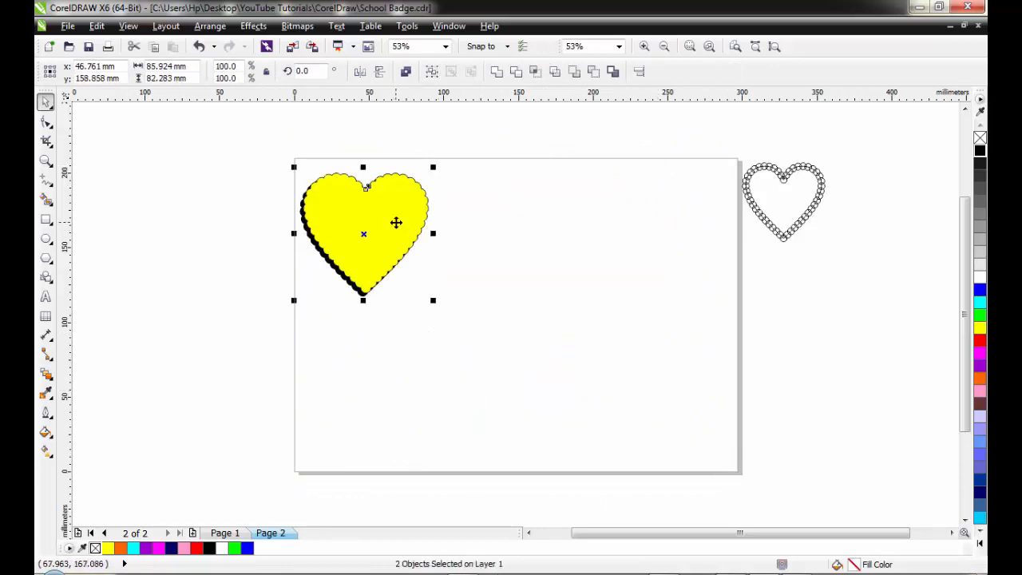
Step: Duplicate the small circled heart onto the page beside the yellow heart and enlarge the copy to about 172 × 165 mm
left_click_drag(724, 146, 869, 304)
left_click_drag(786, 202, 537, 242)
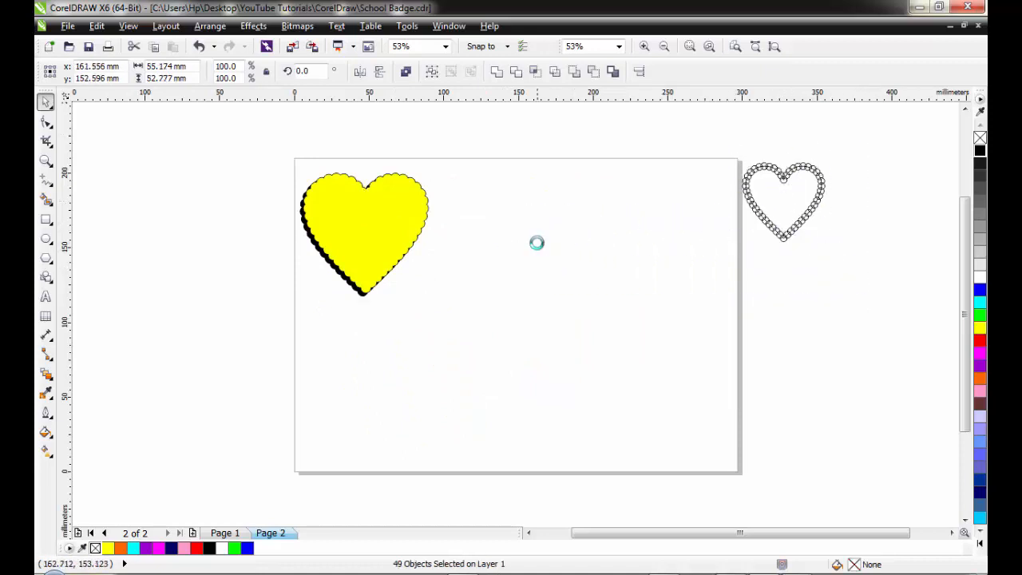
left_click_drag(585, 295, 729, 435)
left_click_drag(487, 433, 441, 476)
left_click_drag(576, 322, 562, 292)
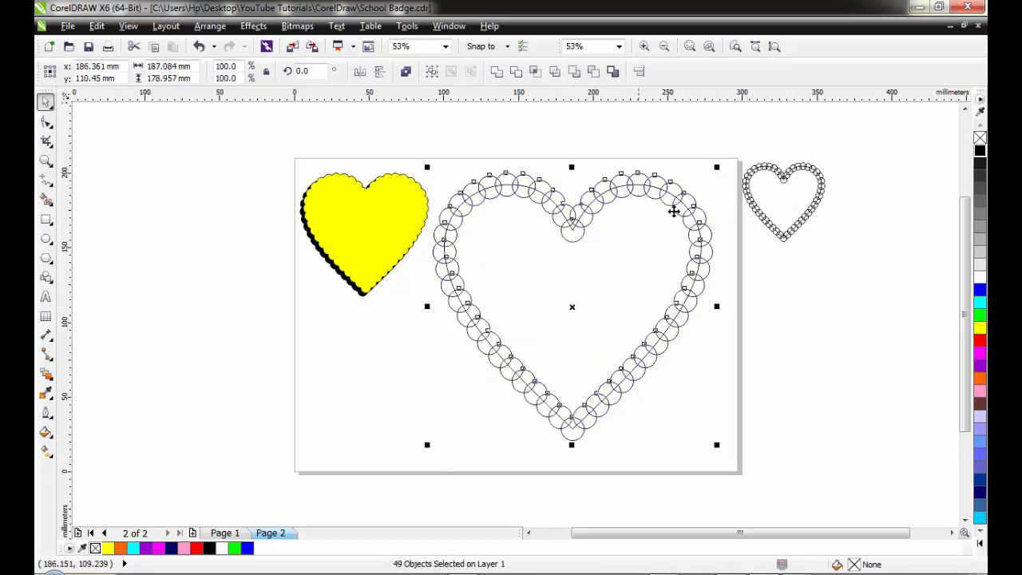
left_click_drag(714, 168, 693, 189)
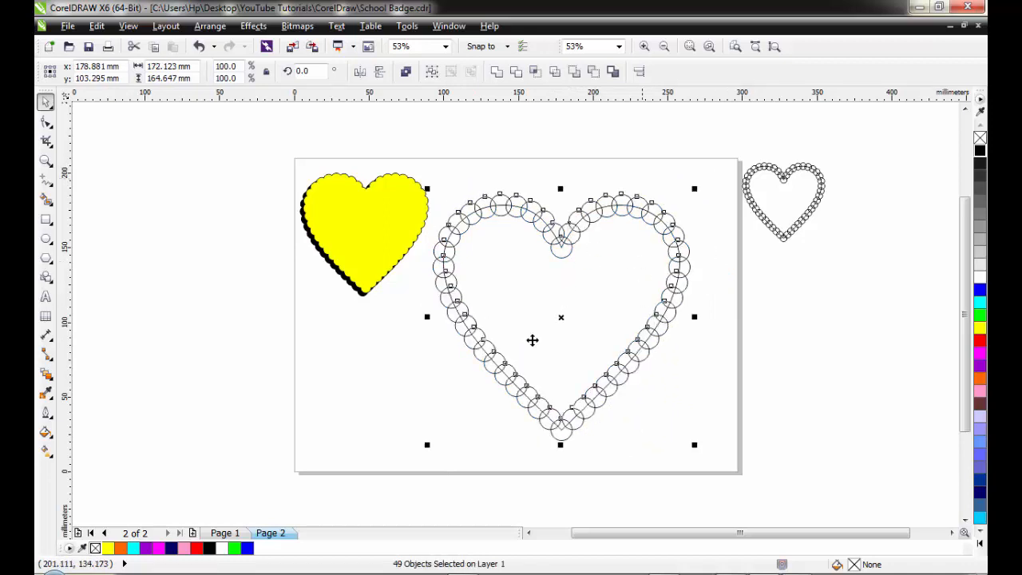
left_click(785, 271)
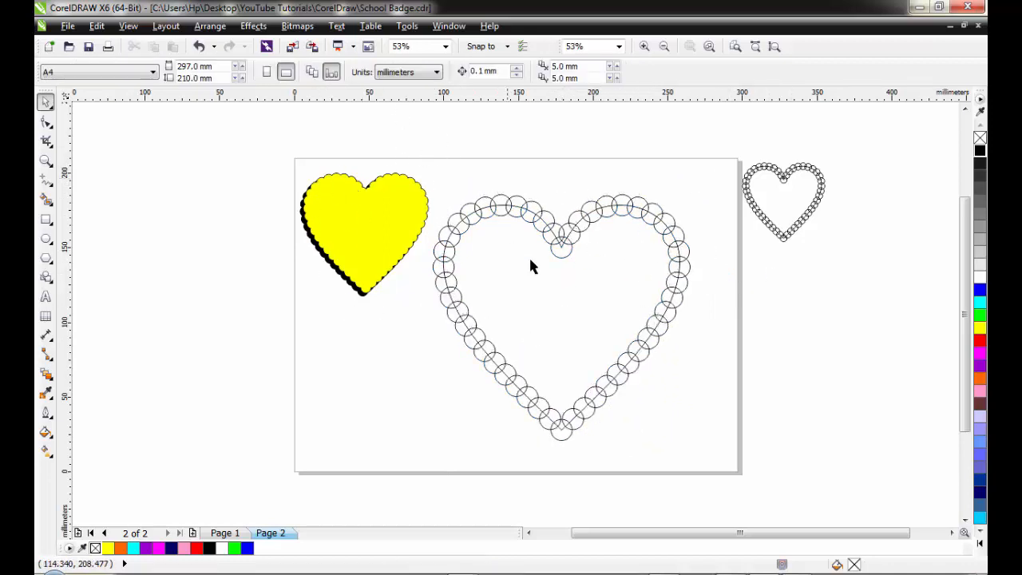
Step: Move the plain heart outline out of the large ring of circles to beyond the page's left edge
left_click(576, 303)
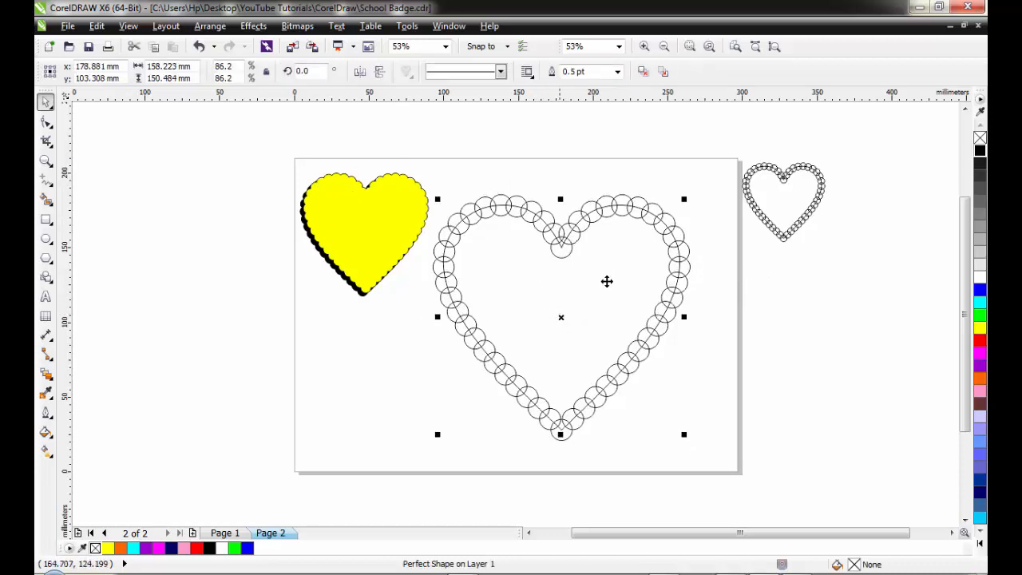
left_click_drag(610, 293, 864, 346)
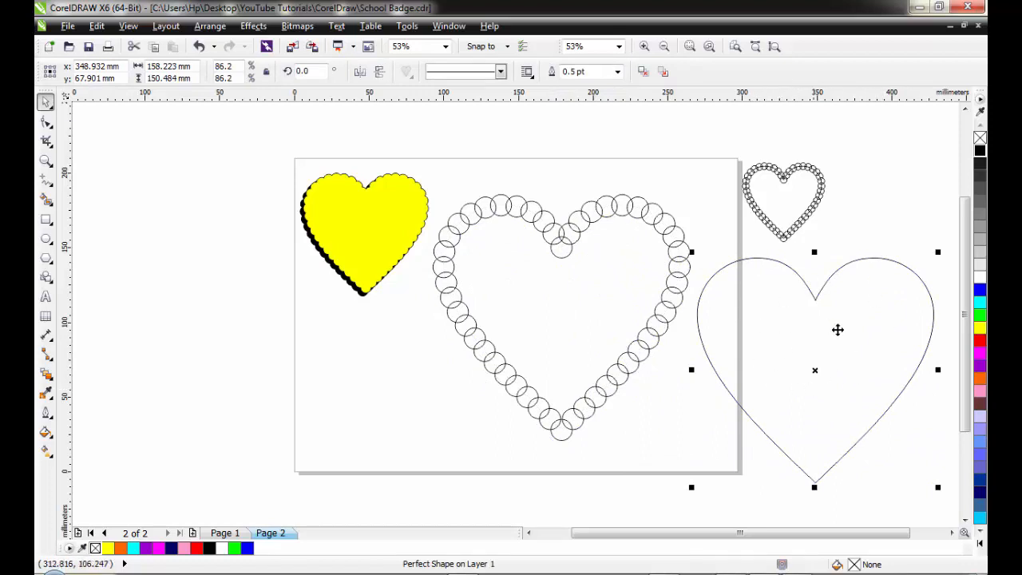
left_click_drag(822, 336, 233, 356)
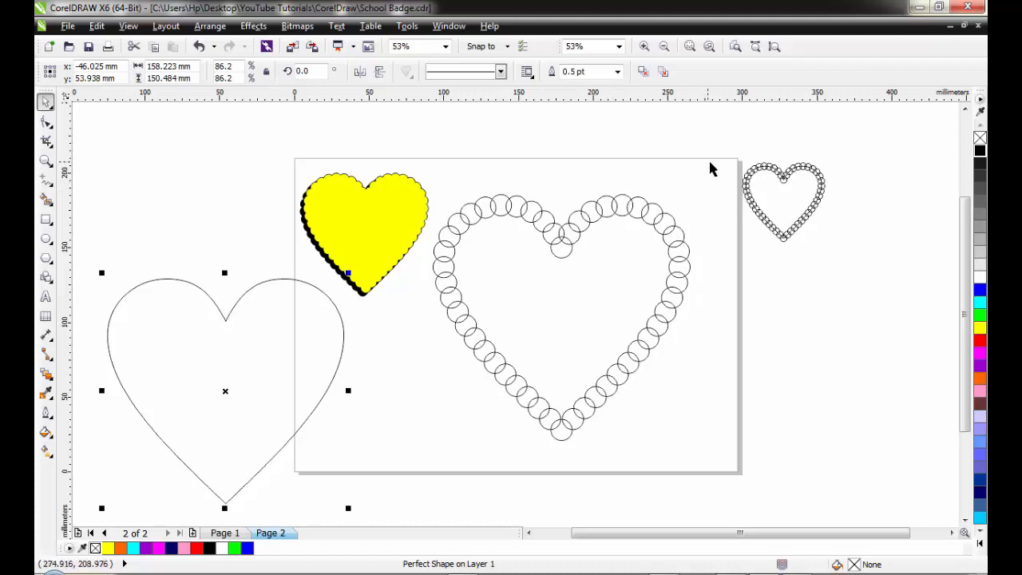
Step: Weld the large ring of circles into one scalloped heart frame and fill it brown
left_click_drag(710, 164, 428, 455)
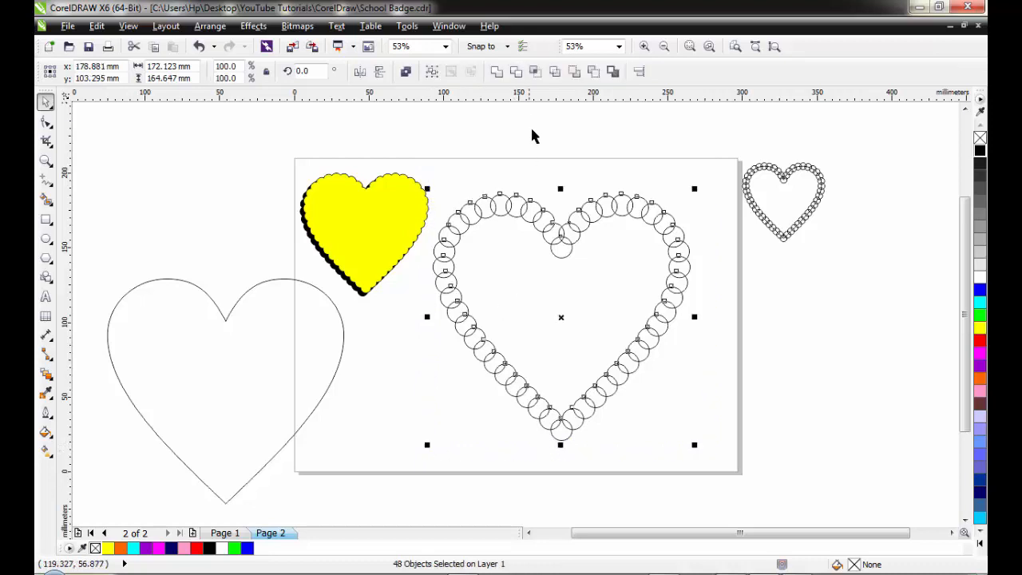
left_click(497, 72)
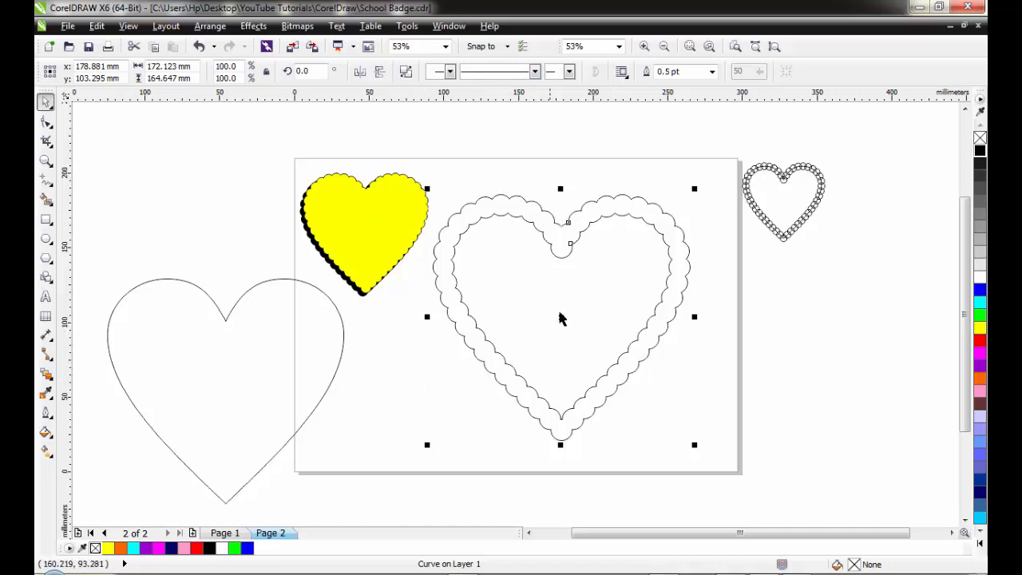
left_click(980, 327)
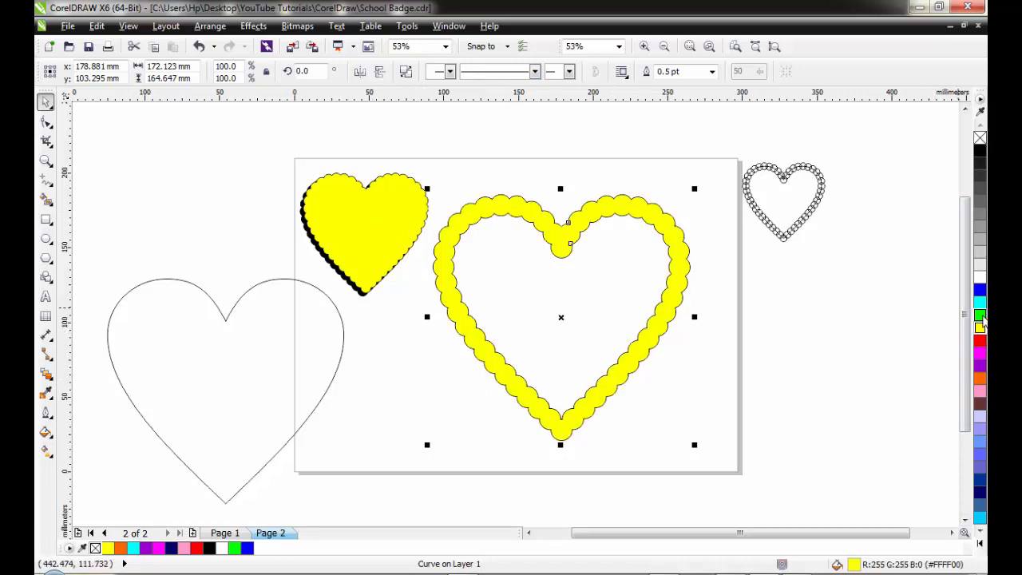
left_click(980, 314)
left_click(979, 277)
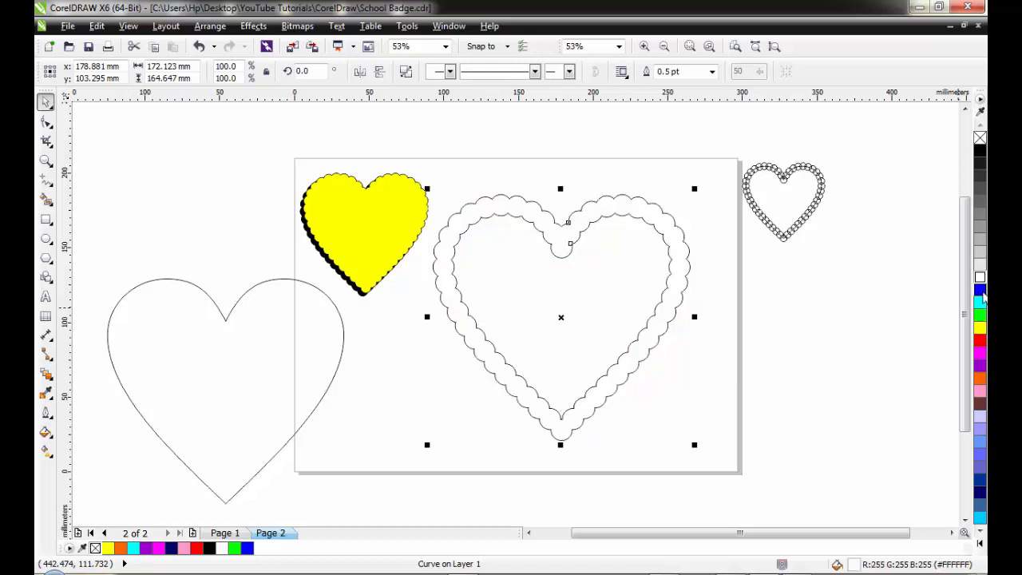
left_click(980, 289)
left_click(980, 404)
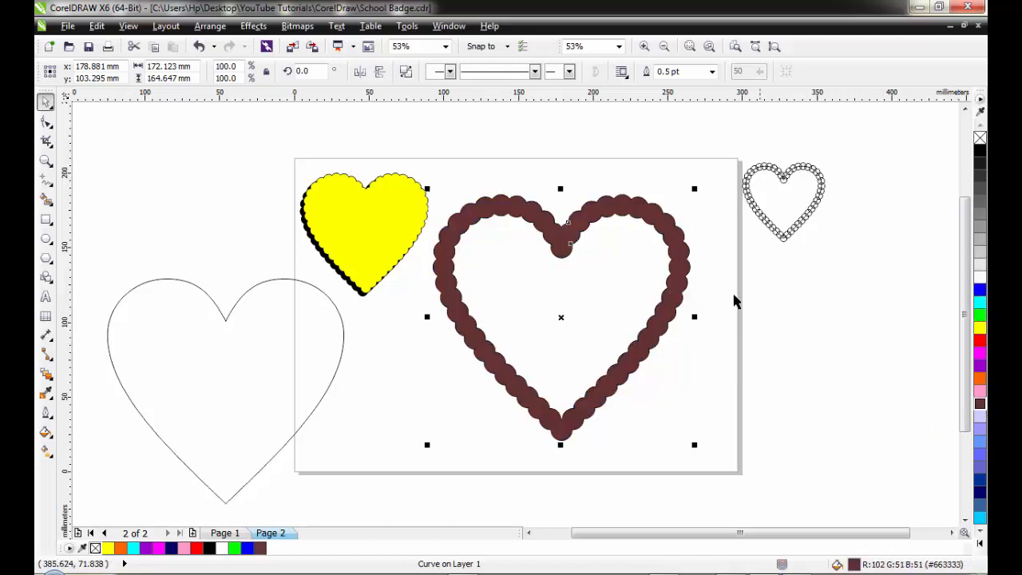
Step: Scale the brown heart frame to about 90 × 86 mm and place it overlapping the yellow heart's right side
left_click_drag(694, 188, 621, 258)
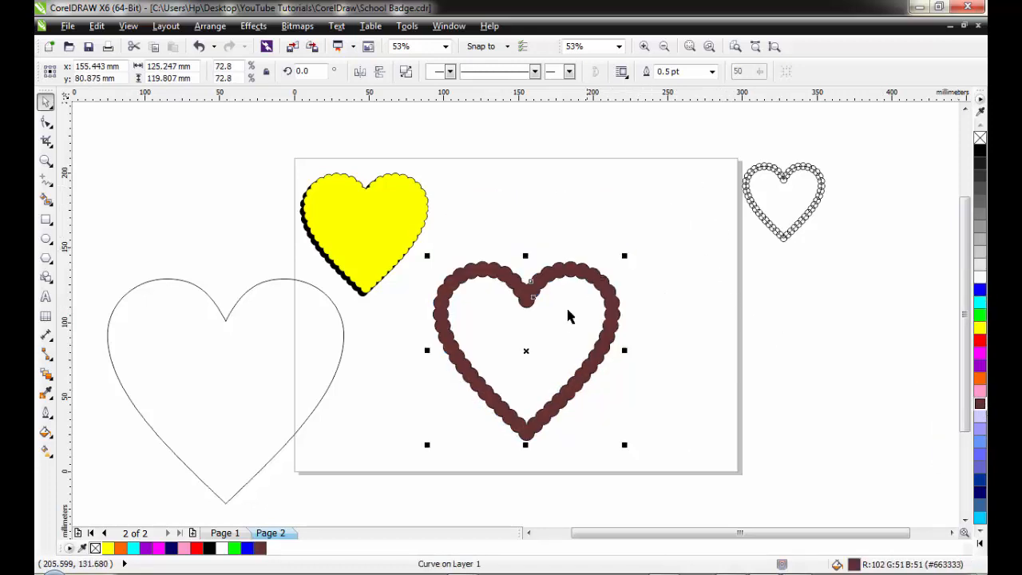
left_click_drag(540, 290, 506, 171)
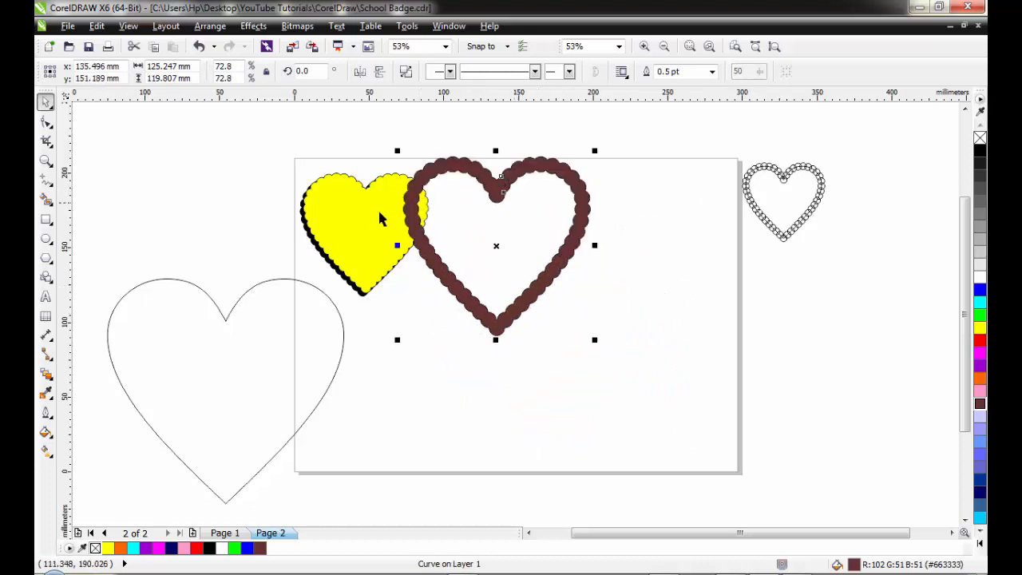
left_click(363, 227)
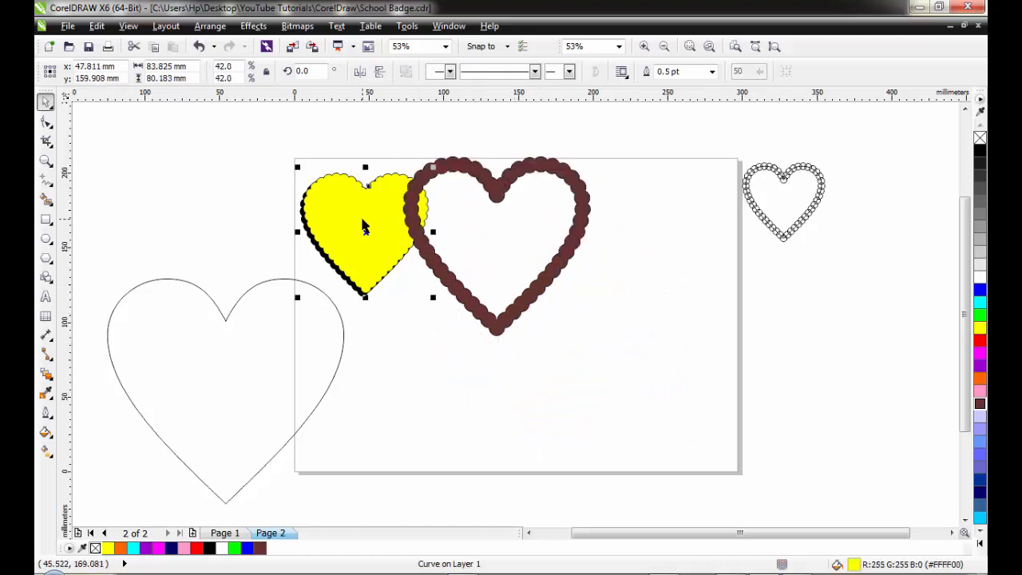
left_click(495, 182)
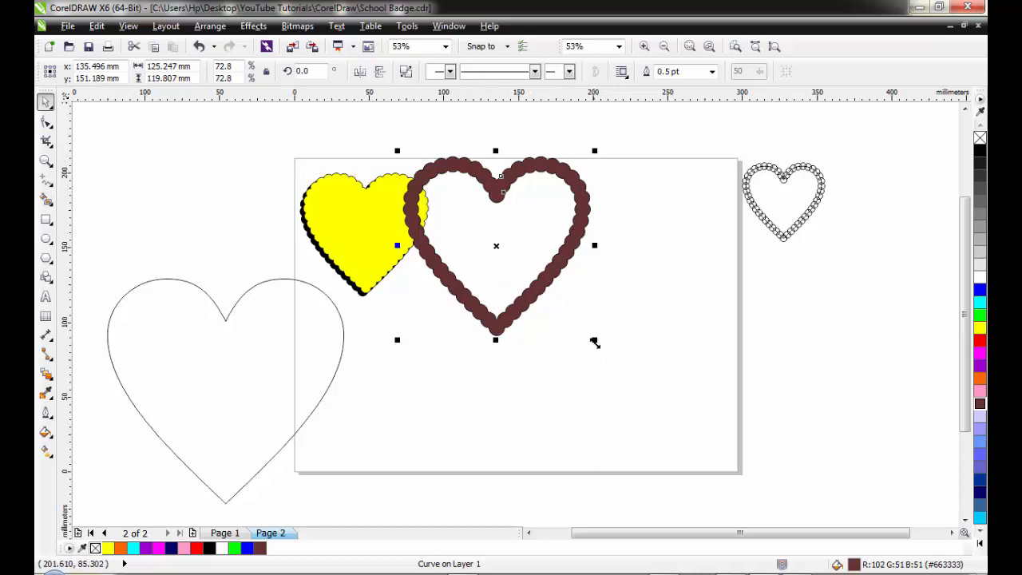
left_click_drag(594, 342, 562, 310)
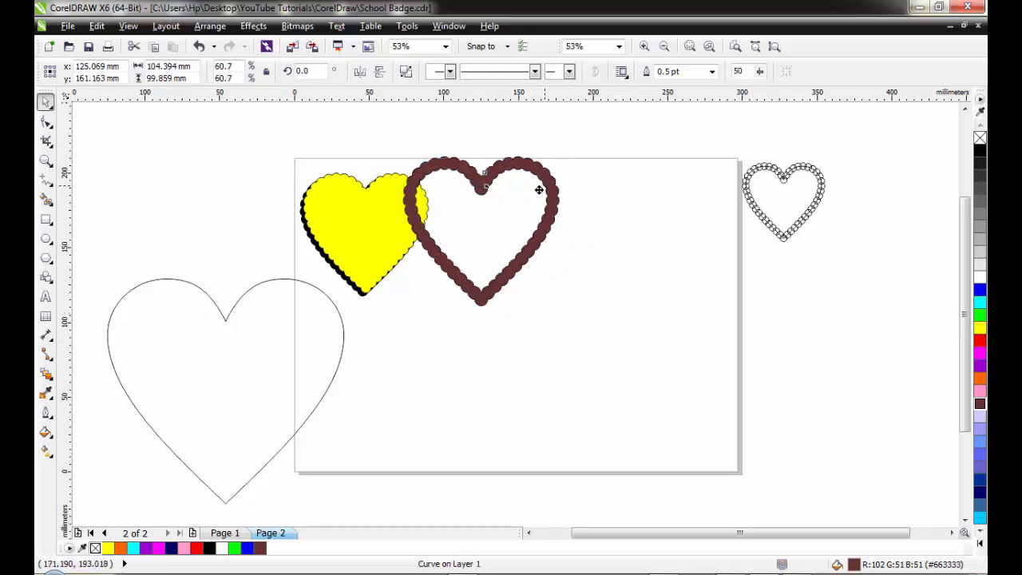
left_click_drag(538, 189, 514, 197)
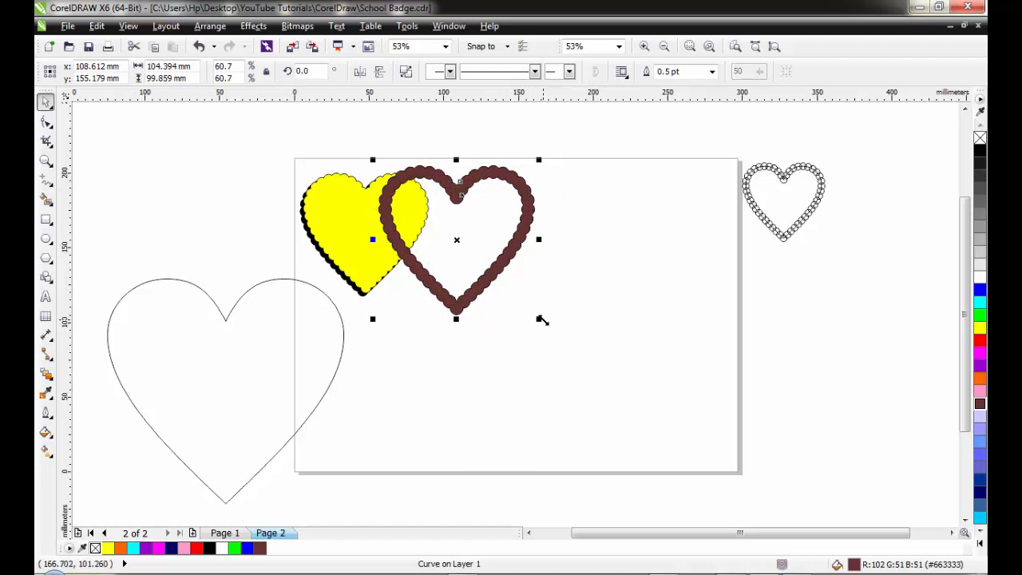
left_click_drag(539, 318, 524, 304)
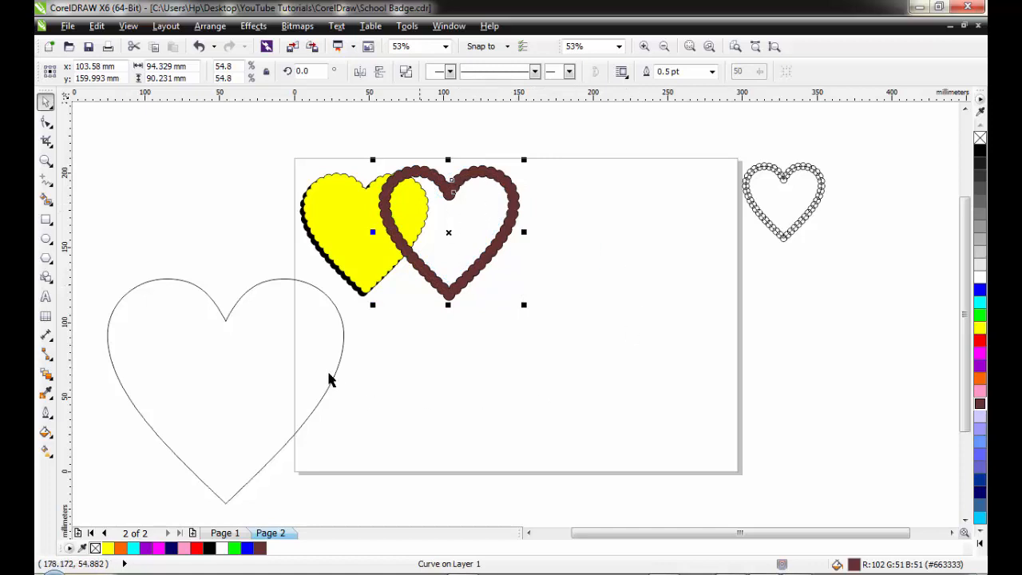
left_click_drag(525, 305, 519, 295)
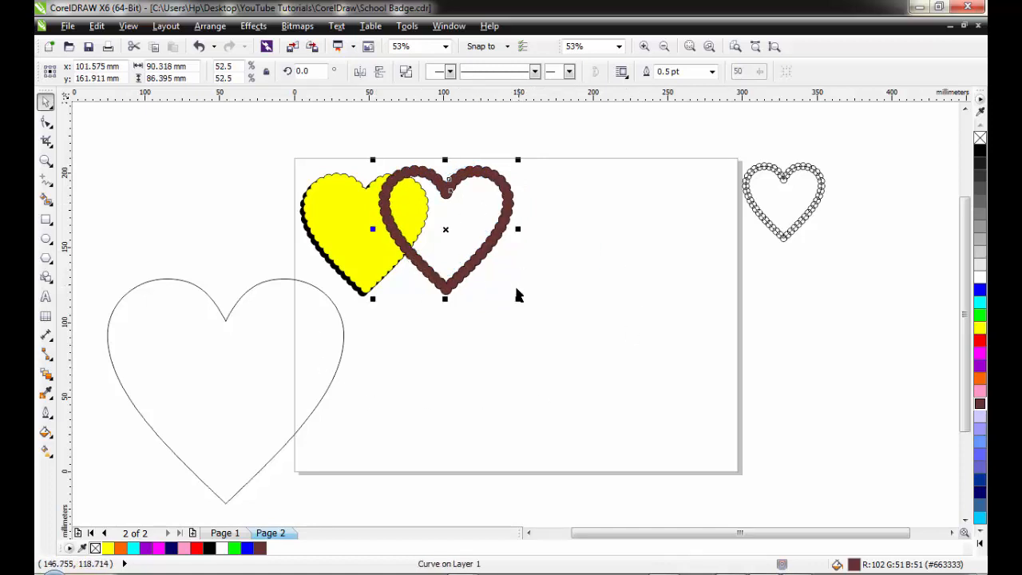
left_click_drag(495, 182, 501, 189)
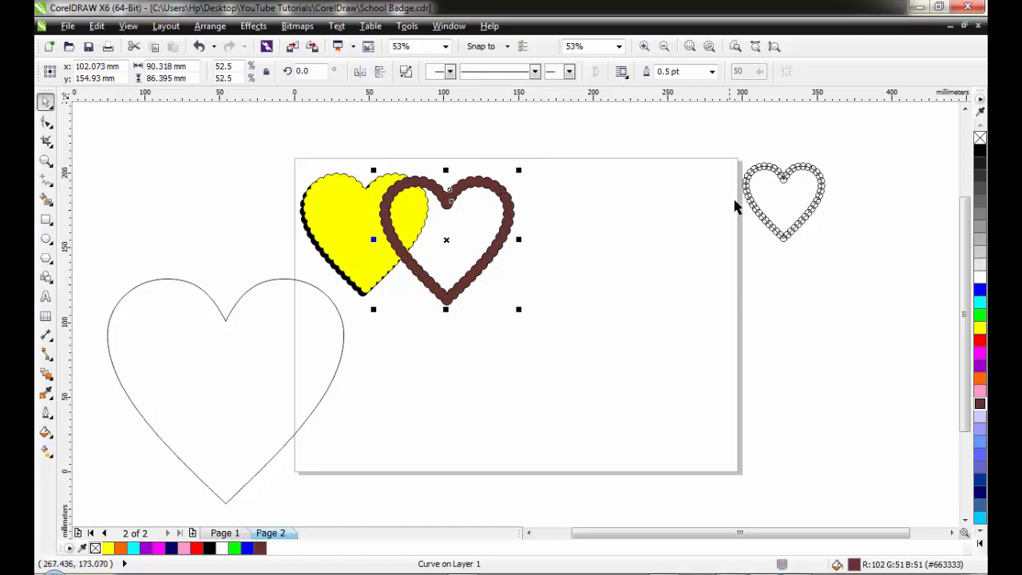
Step: Duplicate the small circled heart, enlarge the copy to about 142 × 136 mm and place it in the page's lower-right area
left_click_drag(739, 133, 877, 304)
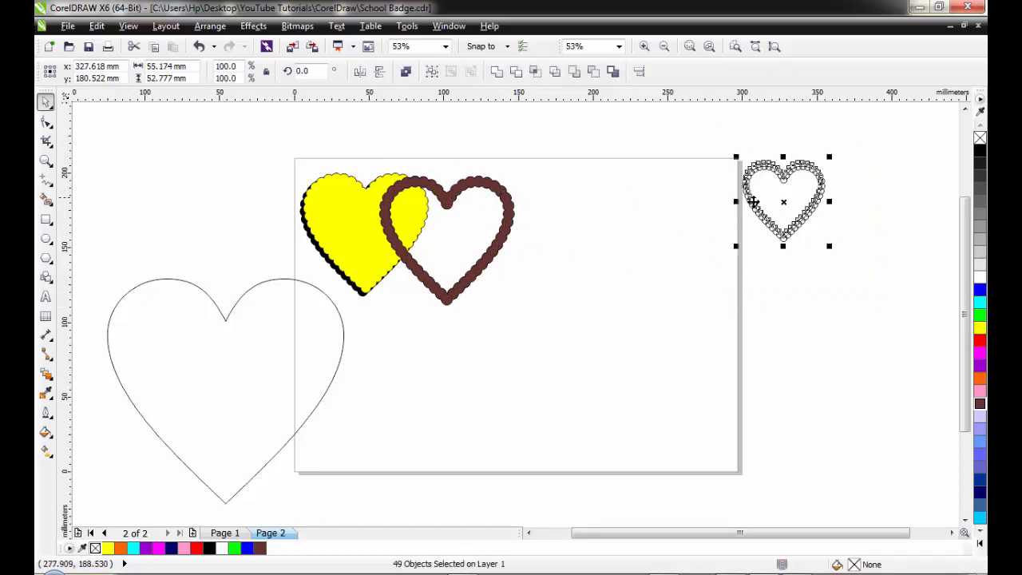
left_click_drag(785, 204, 586, 327)
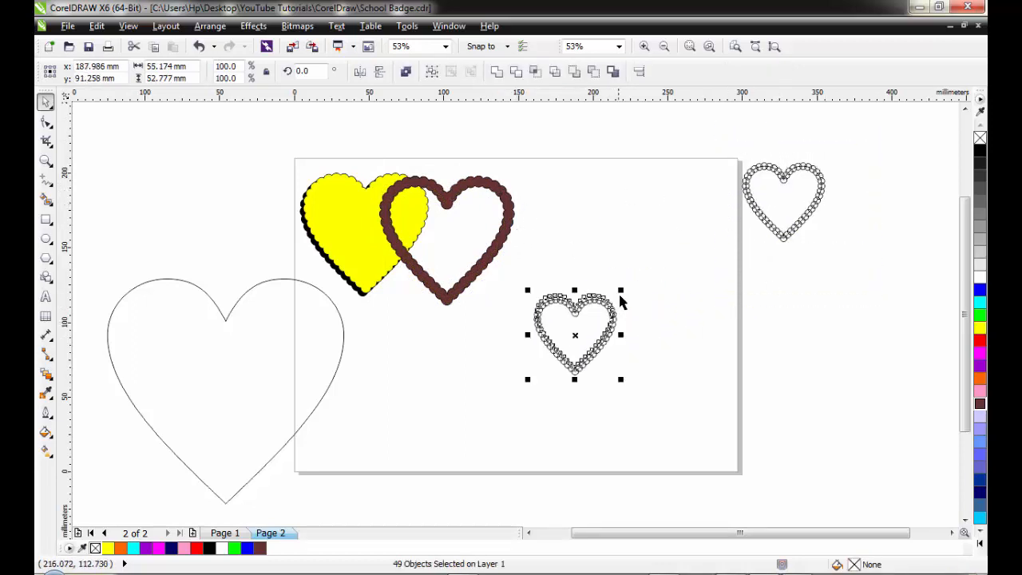
left_click_drag(622, 292, 728, 192)
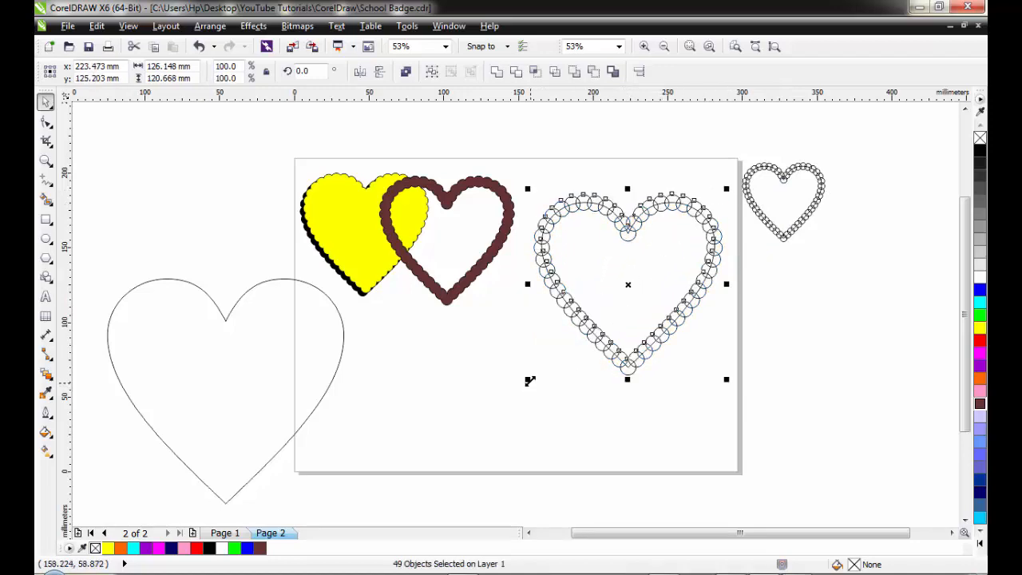
left_click_drag(529, 380, 504, 403)
left_click_drag(708, 269, 685, 317)
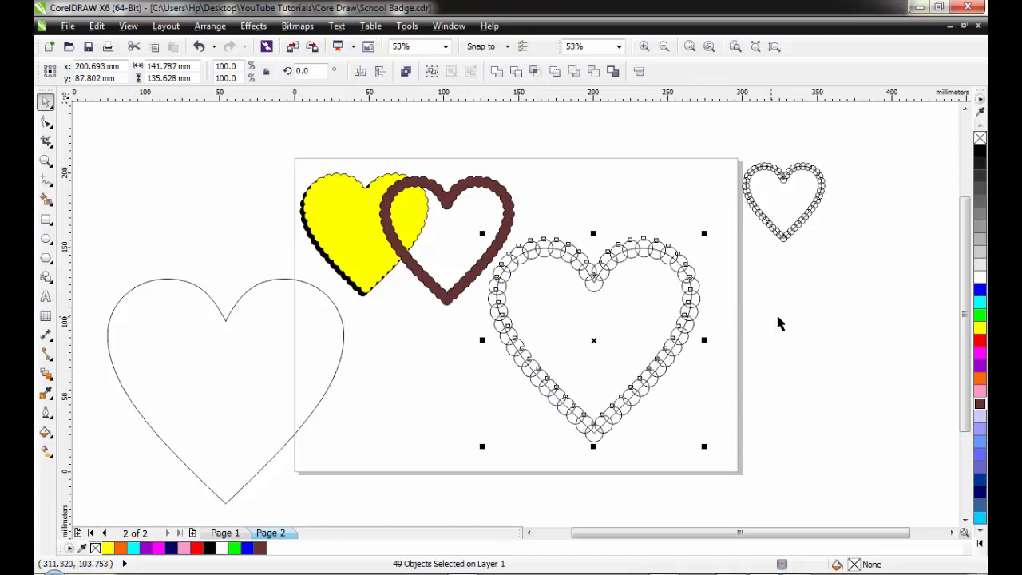
Step: Fill the new heart and all of its surrounding circles with green
left_click(979, 328)
left_click(980, 314)
left_click(724, 273)
Step: Recolour the circles down the green heart's right side in groups: yellow at the top, red in the middle, magenta towards the tip
left_click_drag(709, 222, 629, 380)
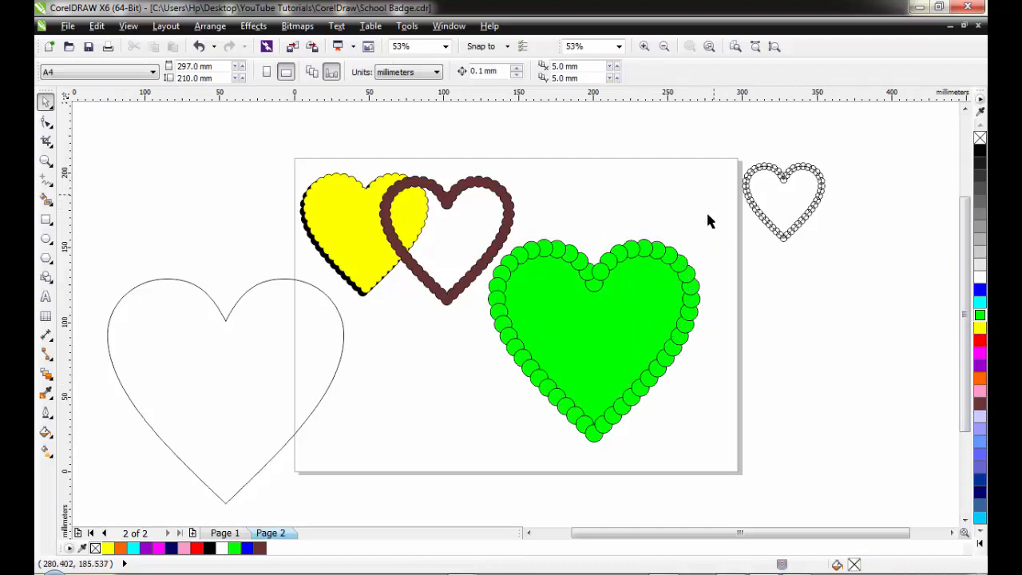
left_click_drag(715, 196, 637, 328)
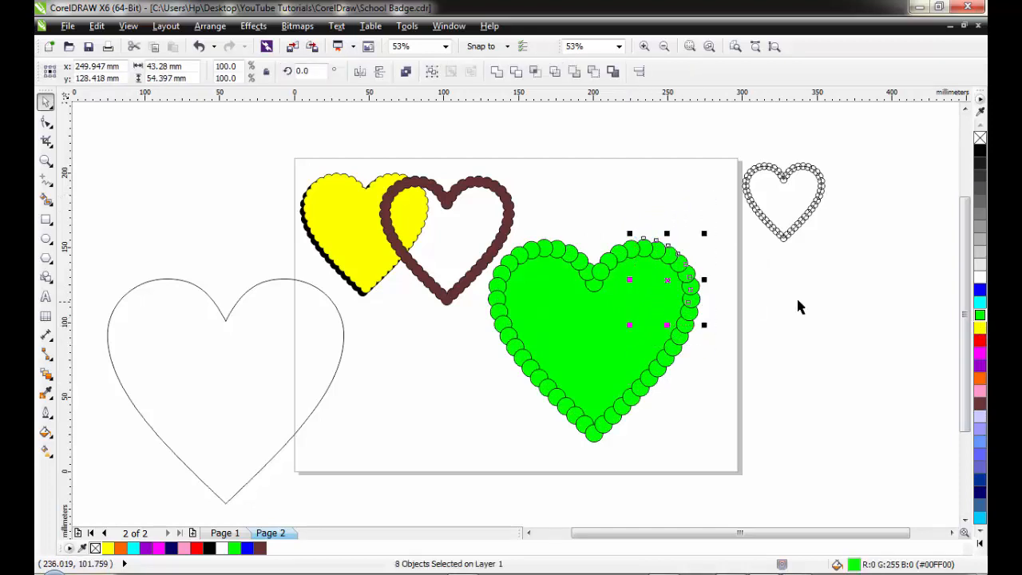
left_click(980, 328)
left_click_drag(747, 280, 646, 387)
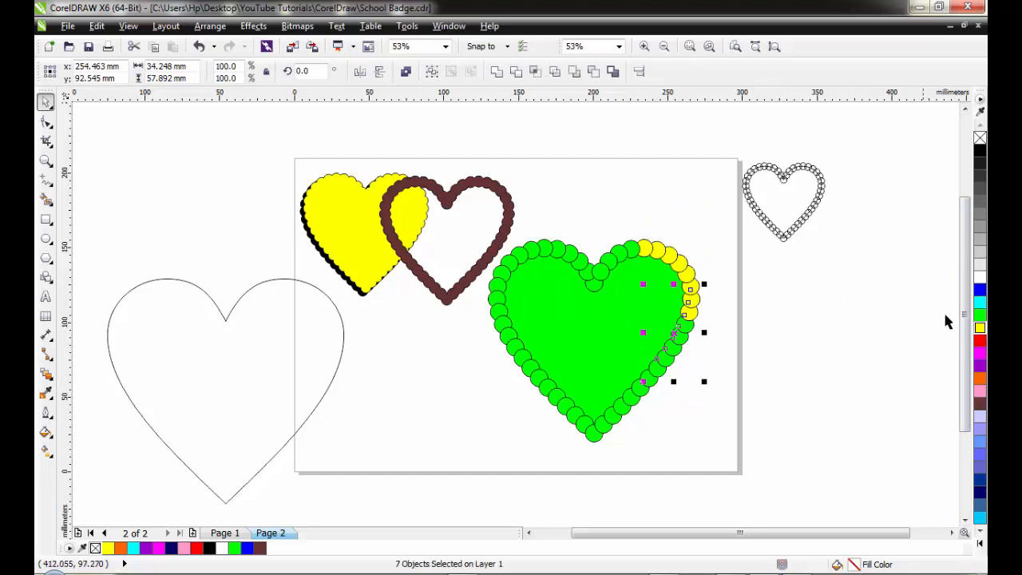
left_click(980, 343)
left_click(723, 372)
left_click_drag(708, 358, 604, 433)
left_click(979, 356)
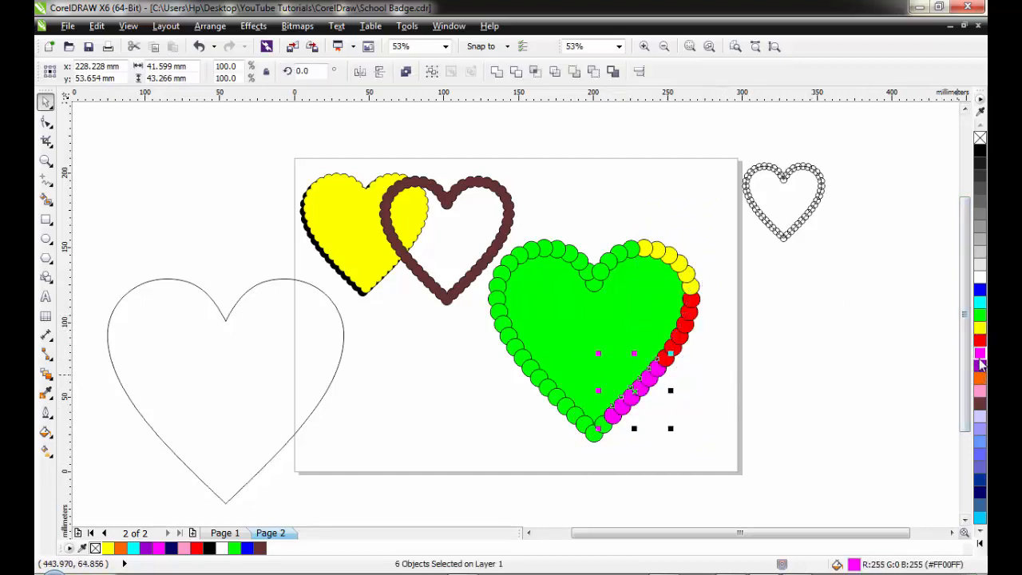
Step: Recolour circles on the green heart in groups: purple around the tip, blue up the lower-left side, cyan around the upper-left curve
left_click_drag(505, 381, 635, 472)
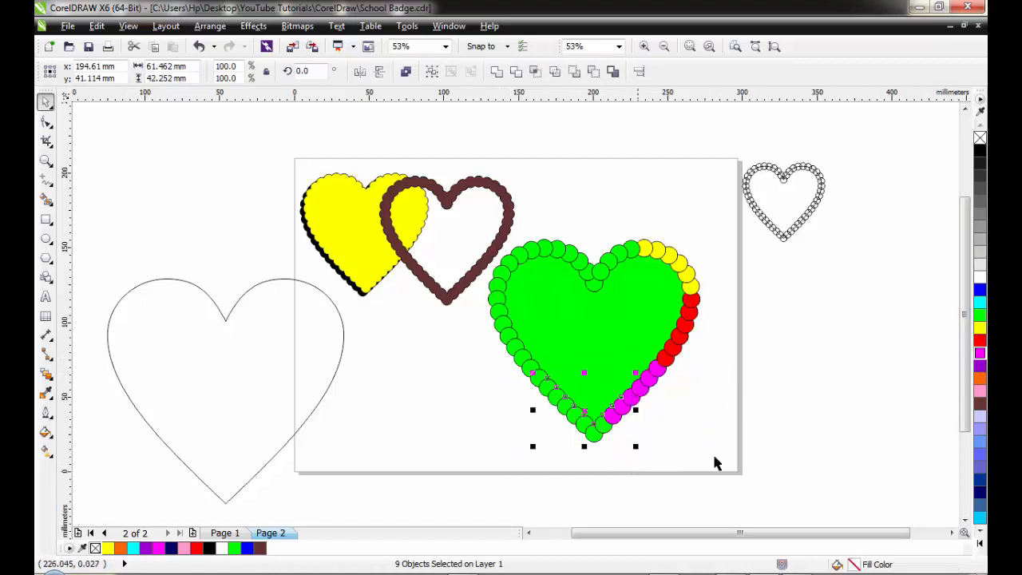
left_click(979, 366)
left_click(760, 423)
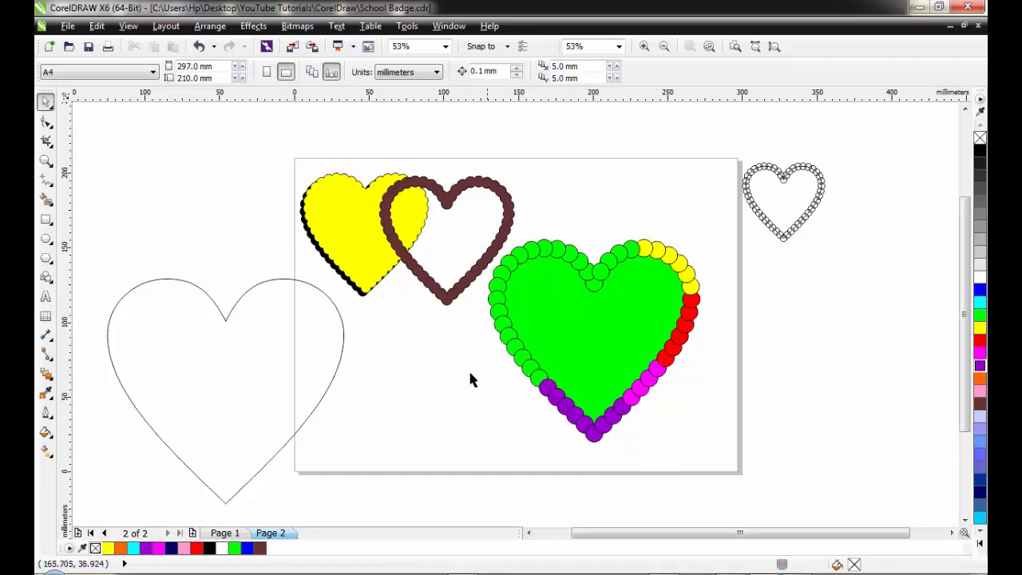
left_click_drag(468, 302, 551, 395)
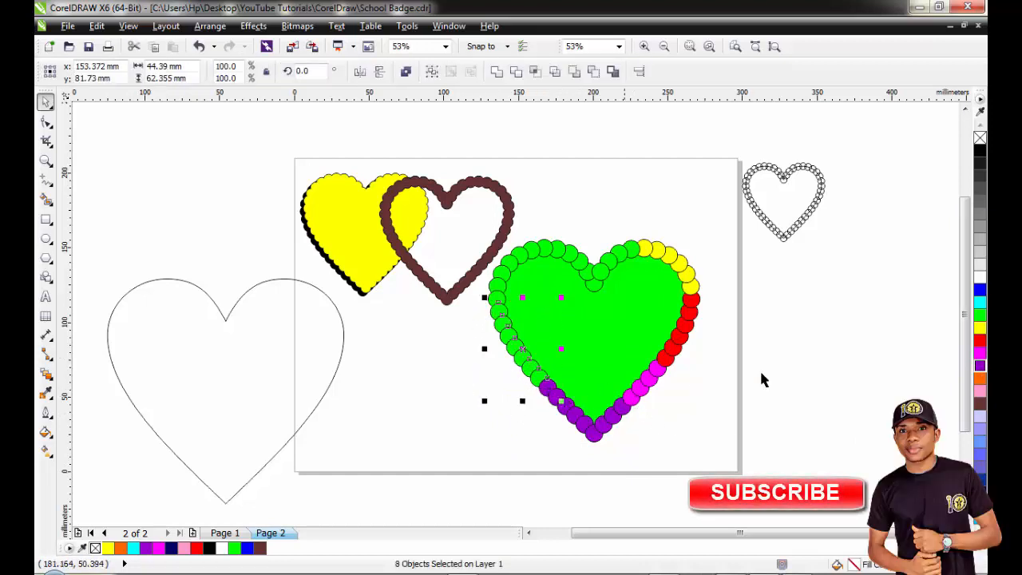
left_click(979, 289)
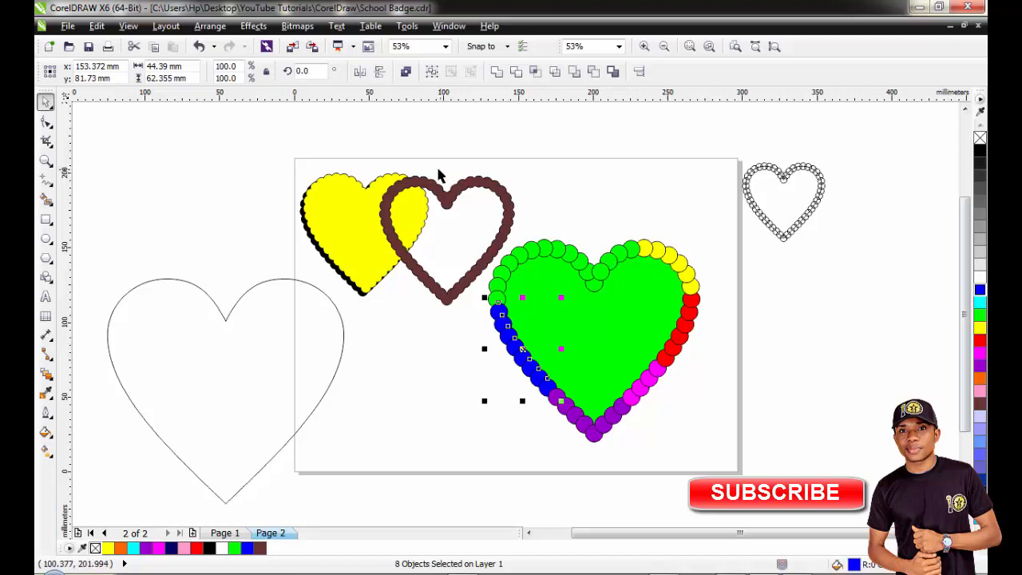
left_click_drag(468, 221, 540, 319)
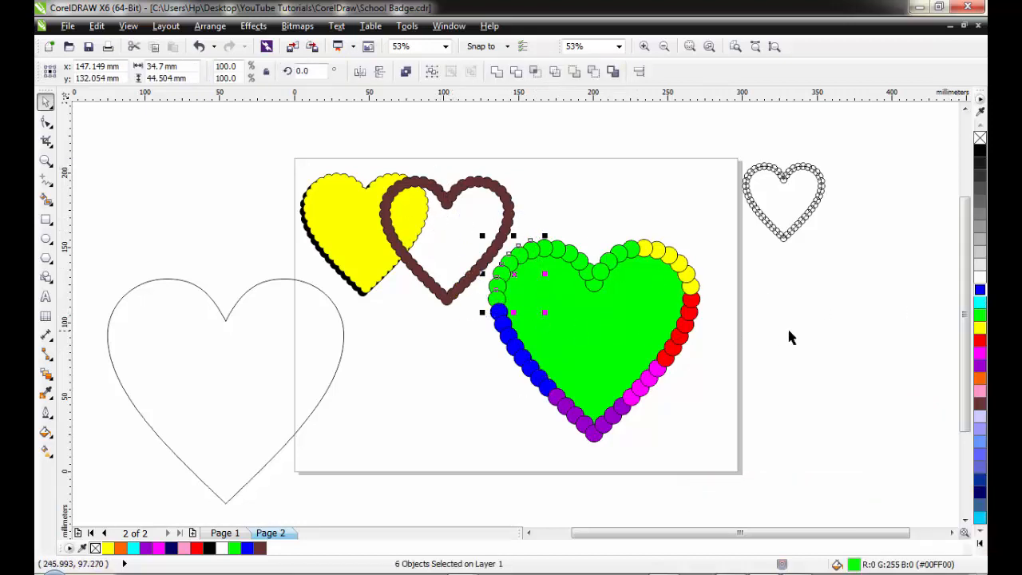
left_click(980, 301)
left_click(534, 205)
left_click_drag(527, 199, 612, 228)
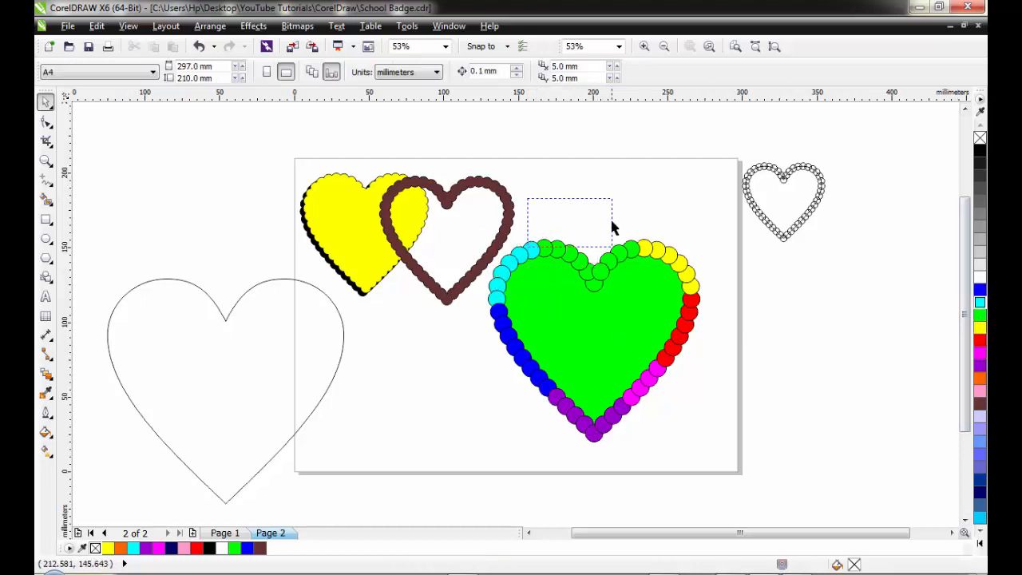
Step: Fill the inner heart inside the multicoloured circles with brown
left_click(639, 355)
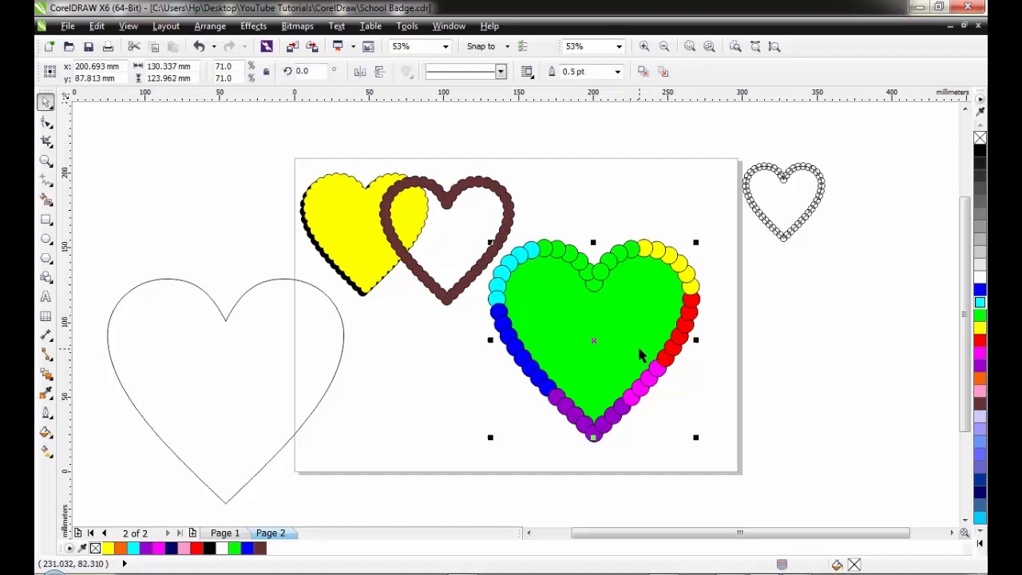
left_click(979, 404)
left_click(863, 411)
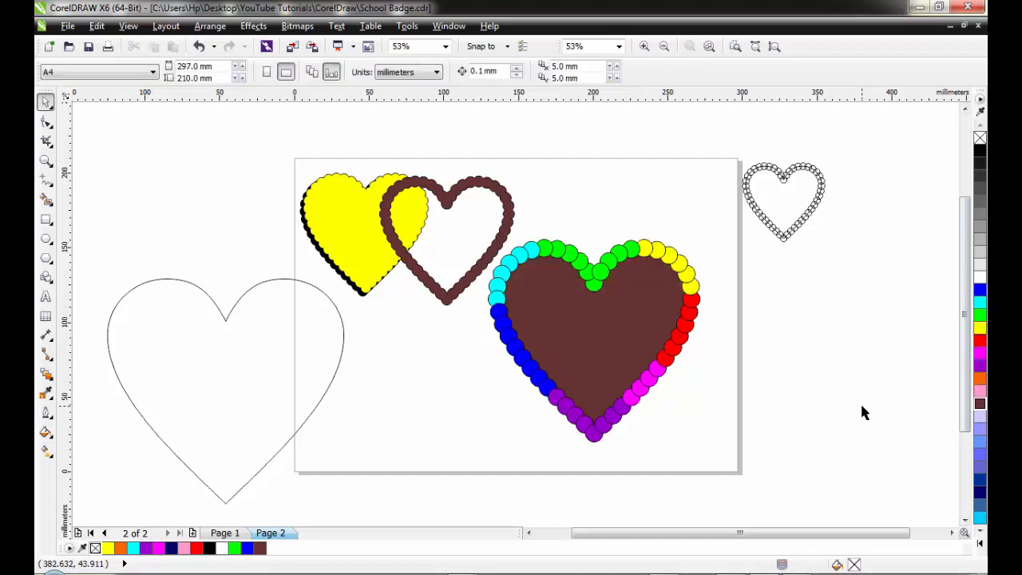
Step: Group the brown-filled heart with all its coloured circles and move the group up and slightly right on the page
left_click_drag(727, 206, 445, 477)
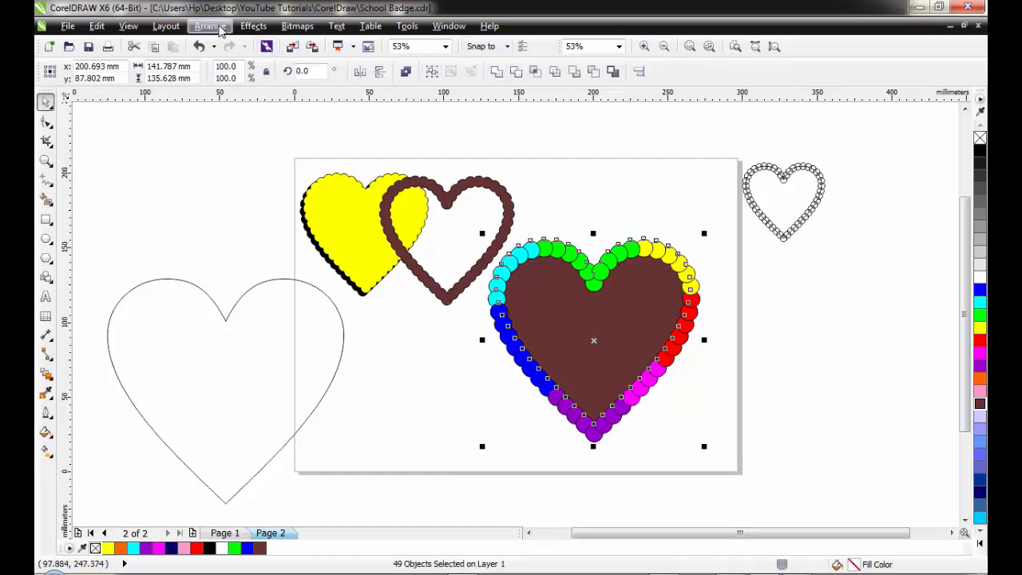
left_click(436, 79)
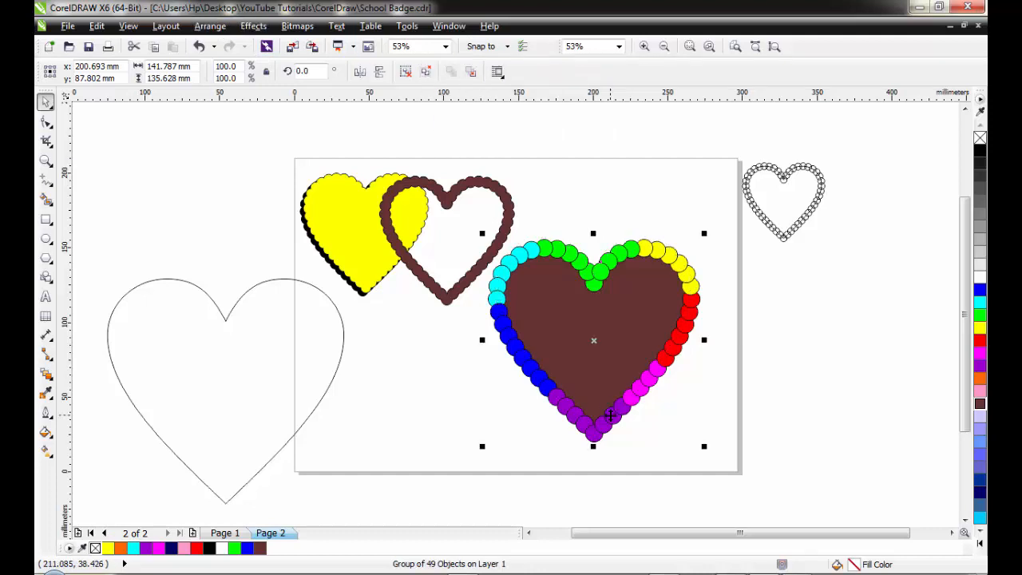
left_click_drag(616, 353, 648, 295)
left_click(474, 219)
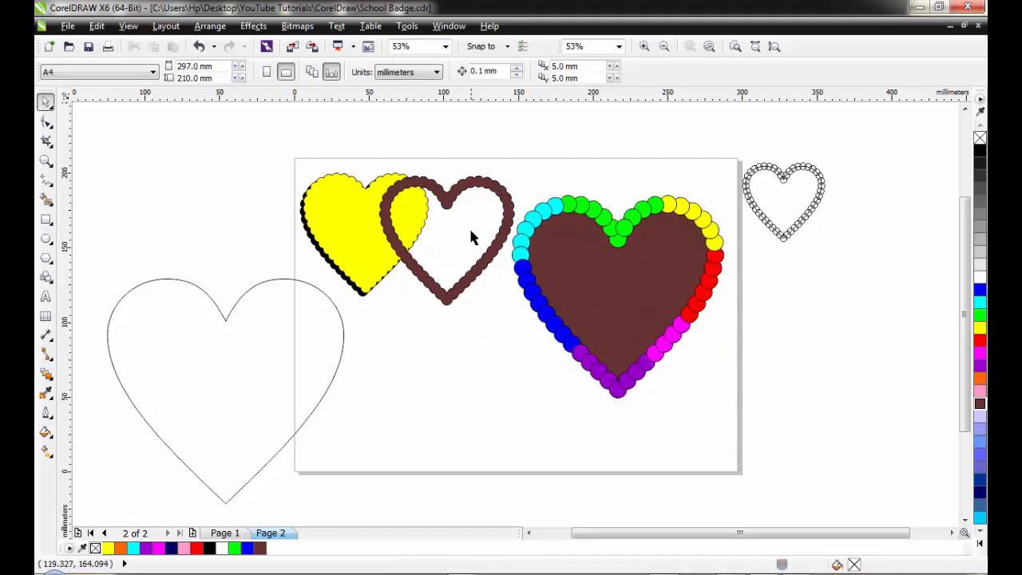
Step: Move the brown heart frame below the yellow heart, enlarge it to about 122 × 116 mm, and delete the large empty heart outline
left_click_drag(495, 185, 456, 349)
left_click(226, 341)
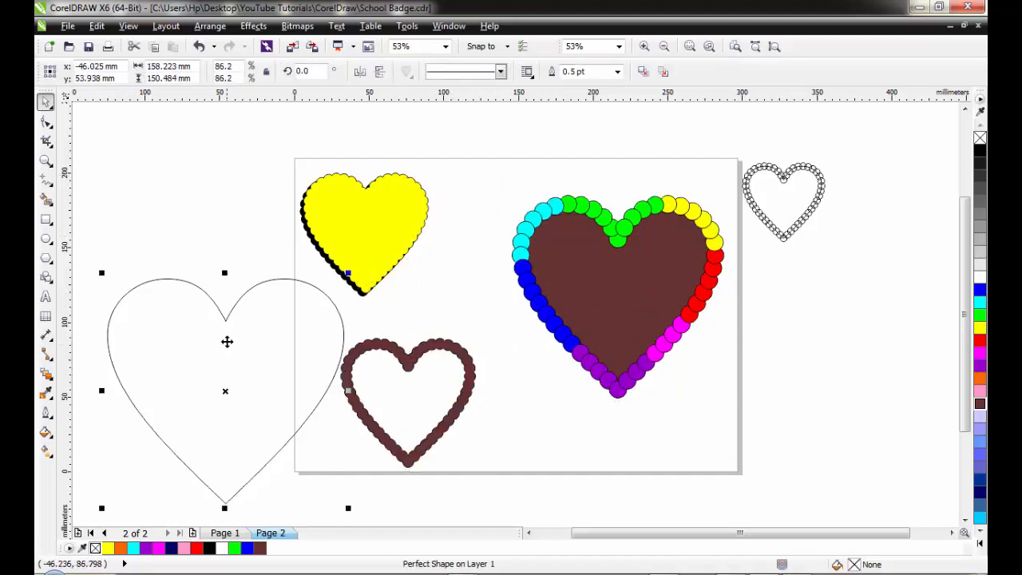
key("Delete")
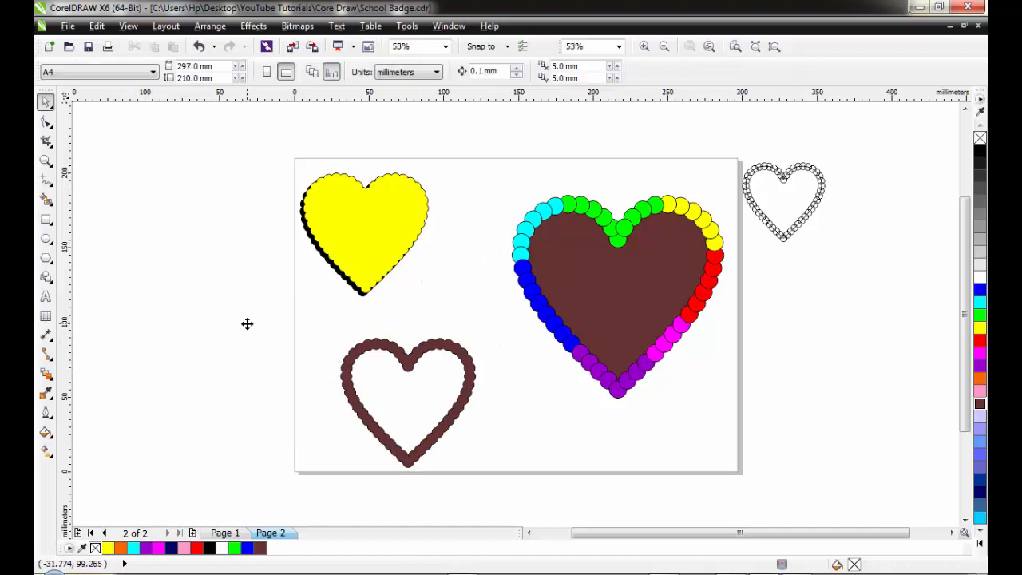
left_click(469, 369)
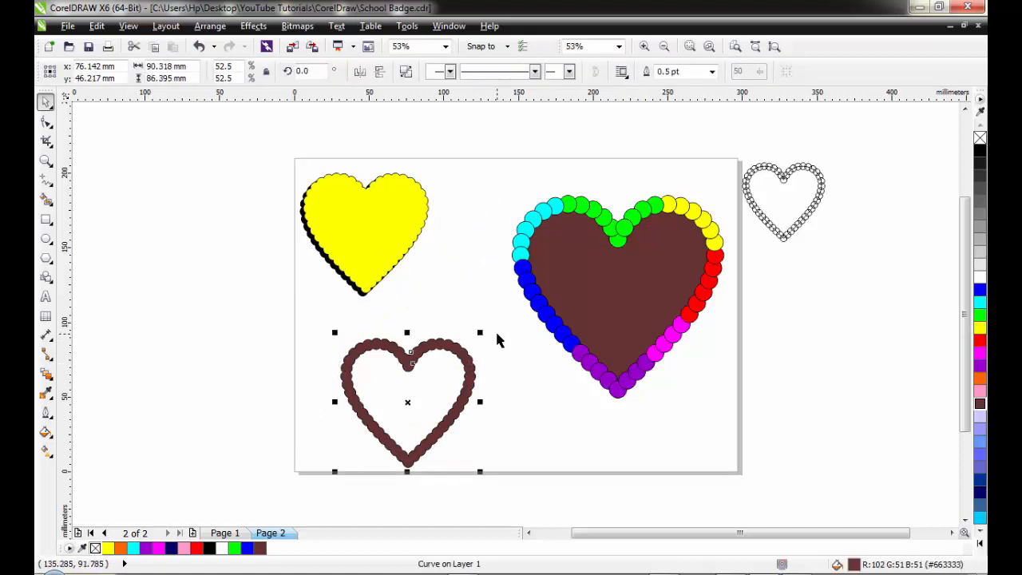
left_click_drag(482, 335, 526, 287)
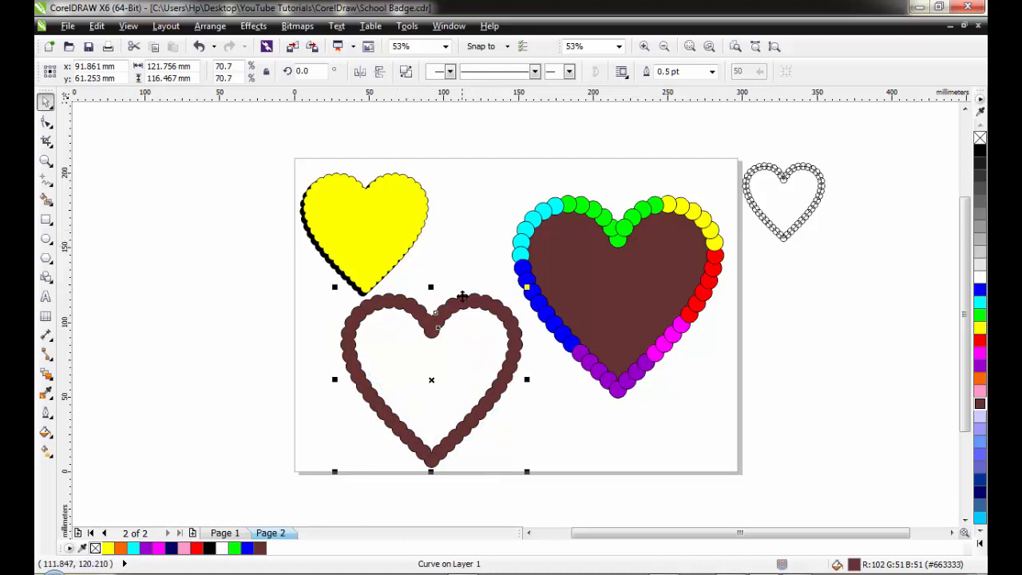
Step: Group the yellow heart with the black heart behind it and move the group below the multicoloured heart
left_click_drag(399, 224, 589, 292)
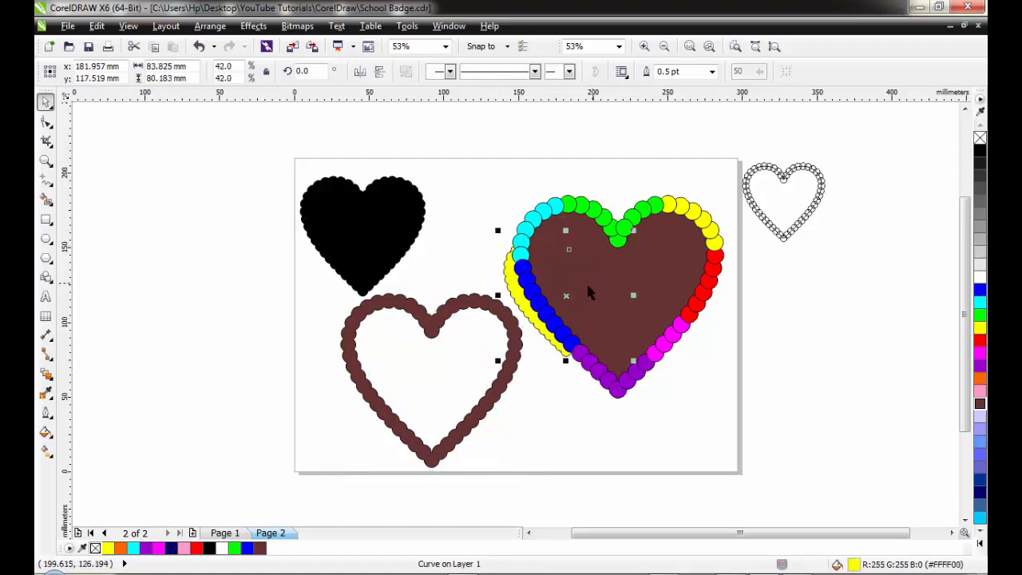
key("ctrl+z")
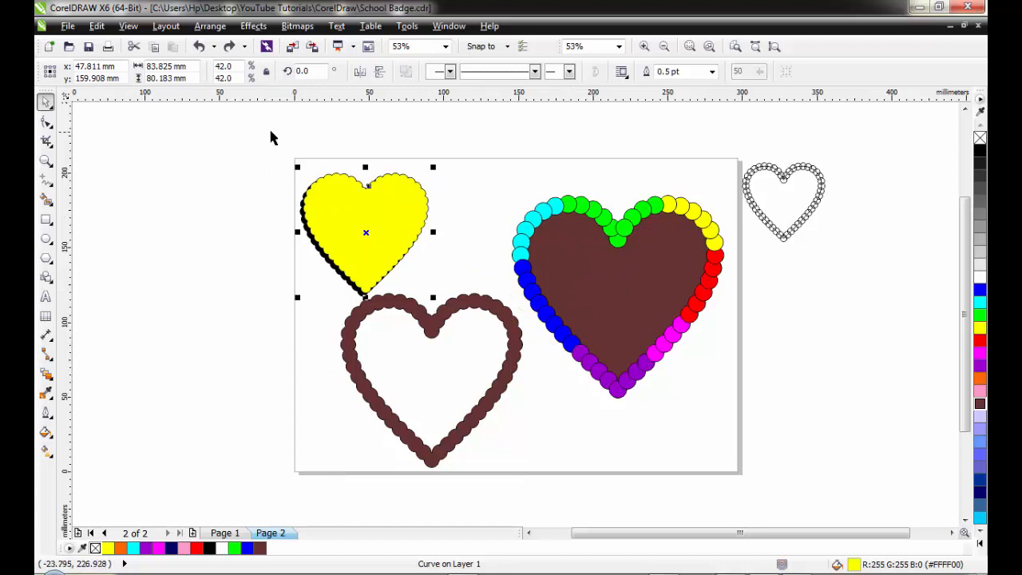
left_click_drag(270, 137, 480, 342)
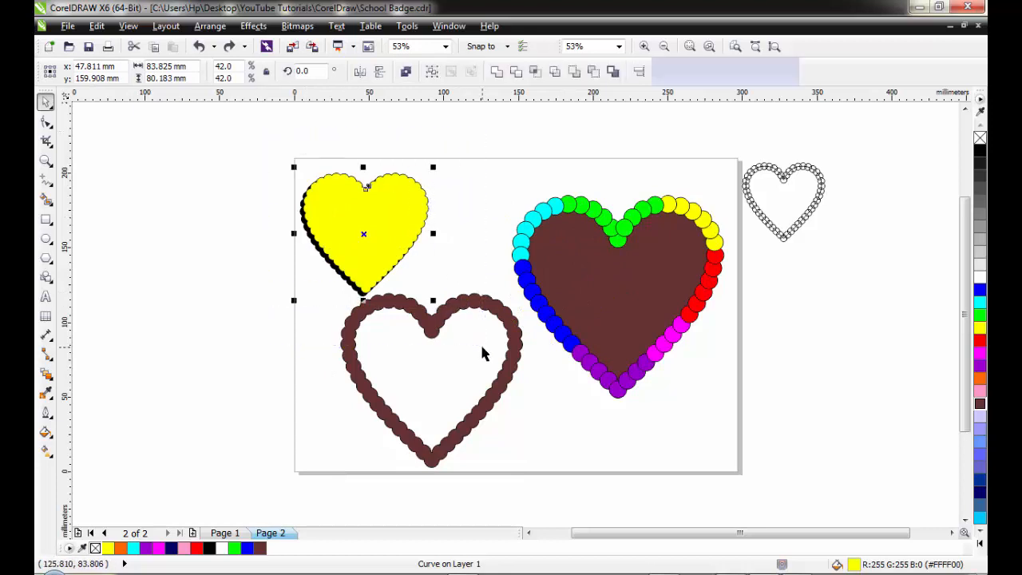
left_click(431, 71)
left_click_drag(388, 205, 591, 406)
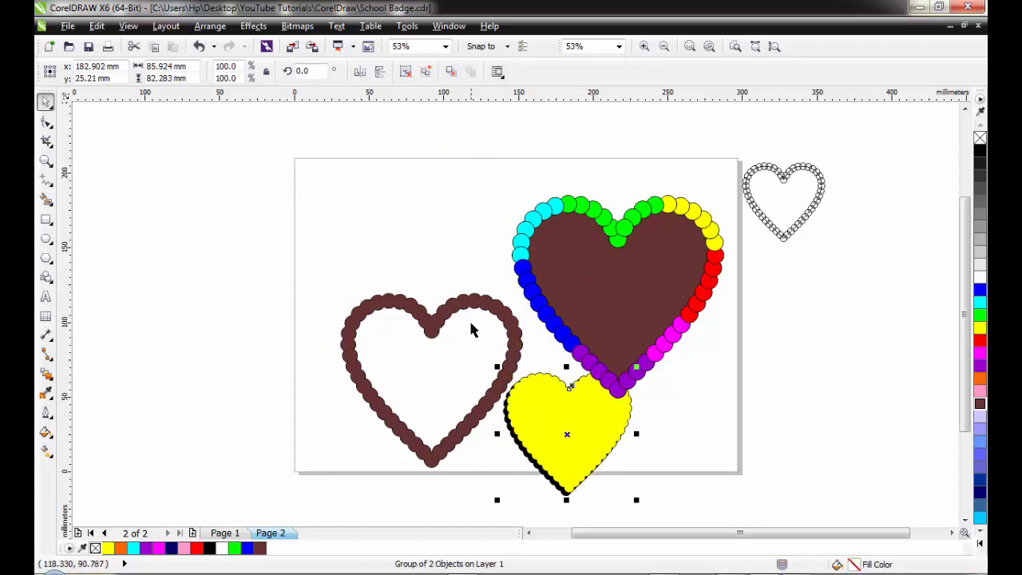
Step: Move the brown frame to the page's upper left and place the yellow heart group at the lower middle, enlarged to about 104 × 99 mm
left_click_drag(474, 308, 452, 178)
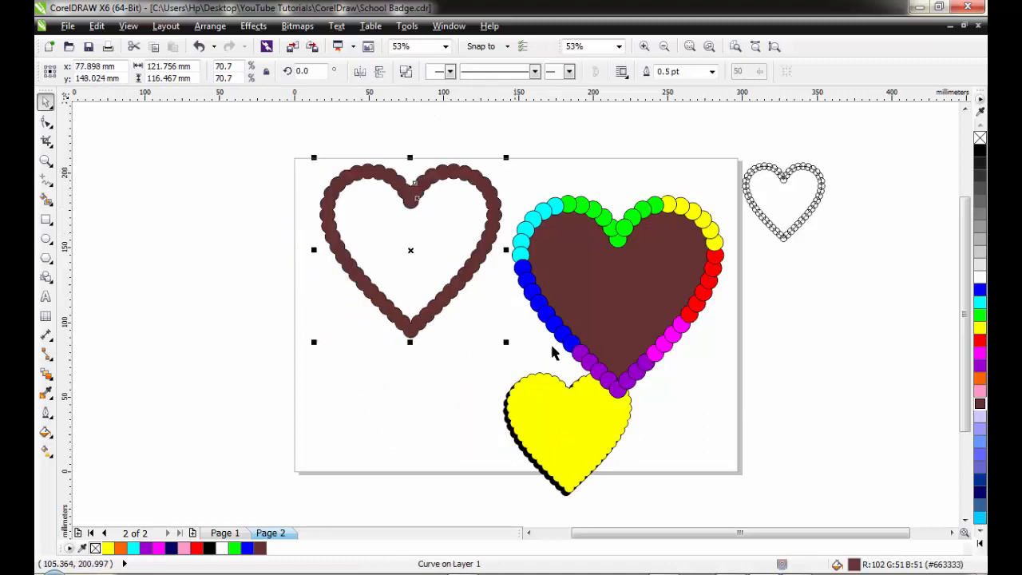
left_click_drag(584, 408, 500, 359)
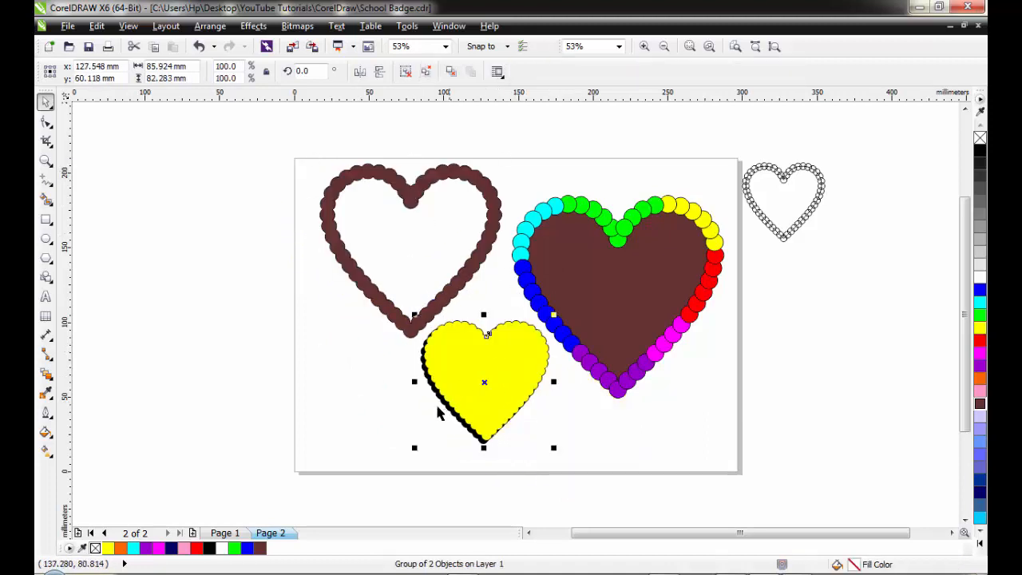
left_click_drag(415, 448, 386, 476)
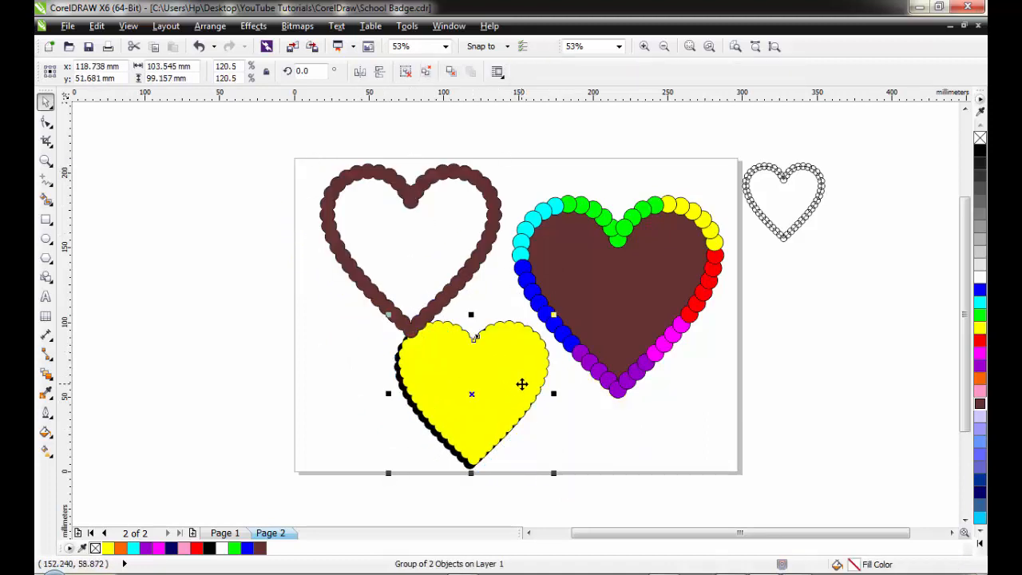
left_click_drag(529, 385, 544, 385)
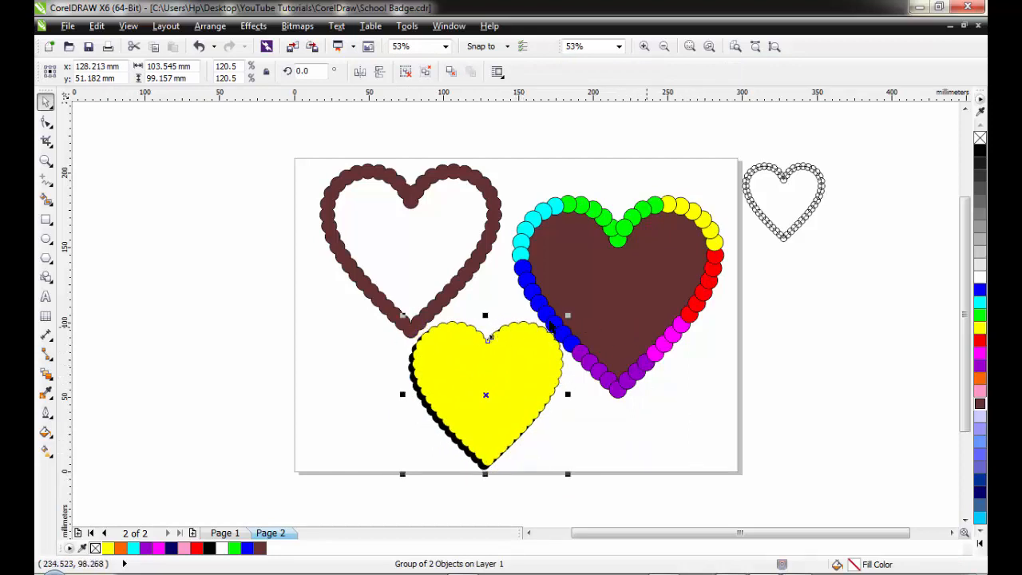
Step: Shrink the brown frame to about 113 × 108 mm and the multicoloured heart to about 125 × 119 mm, spacing them towards the page's upper corners
left_click(501, 222)
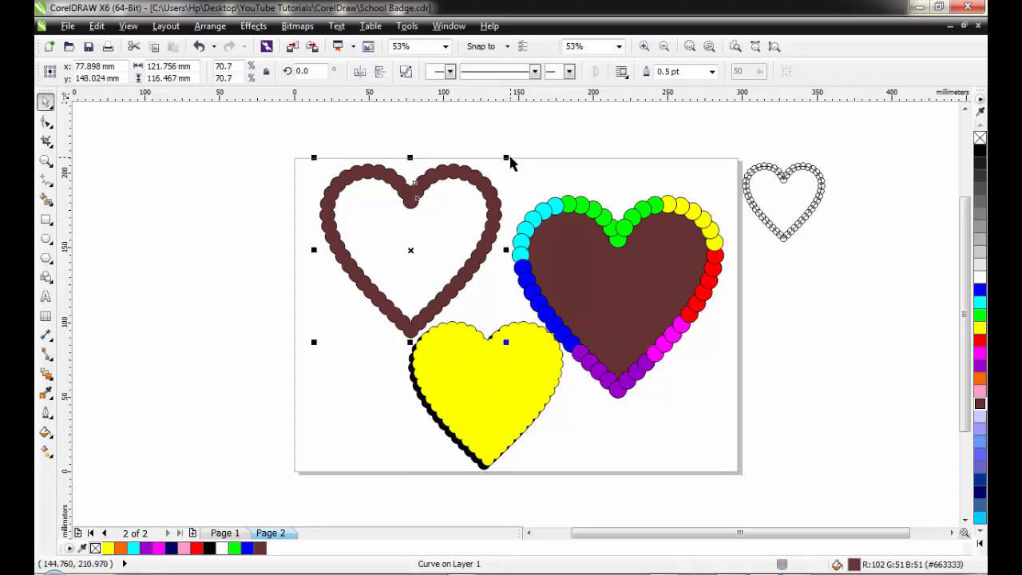
left_click_drag(508, 158, 490, 171)
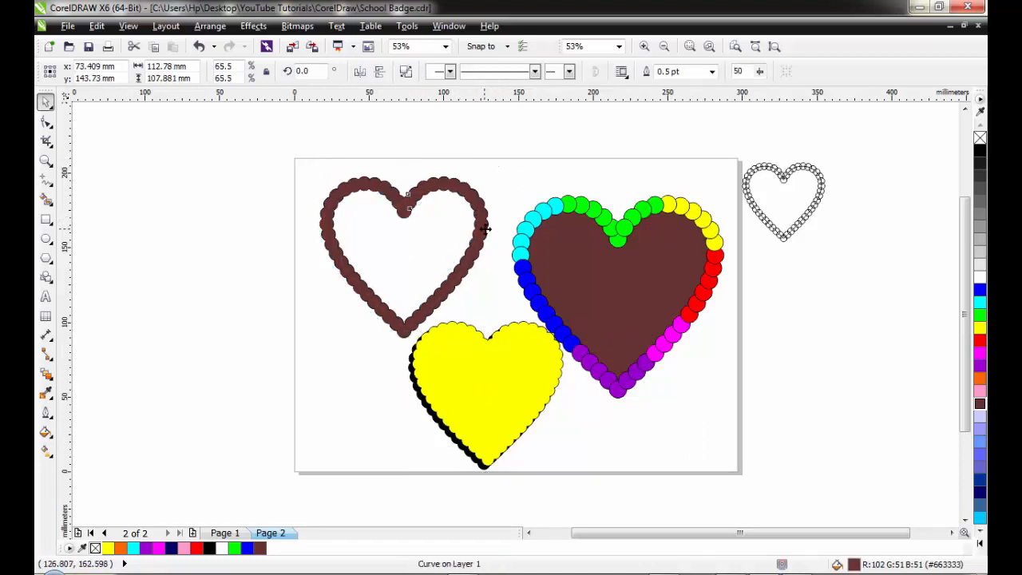
left_click_drag(485, 229, 464, 229)
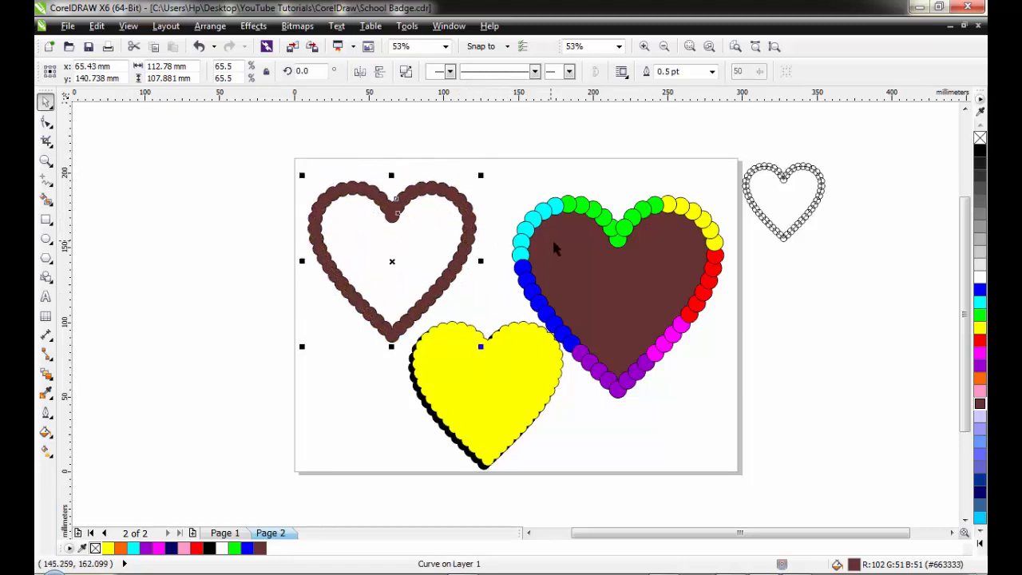
left_click_drag(734, 170, 532, 375)
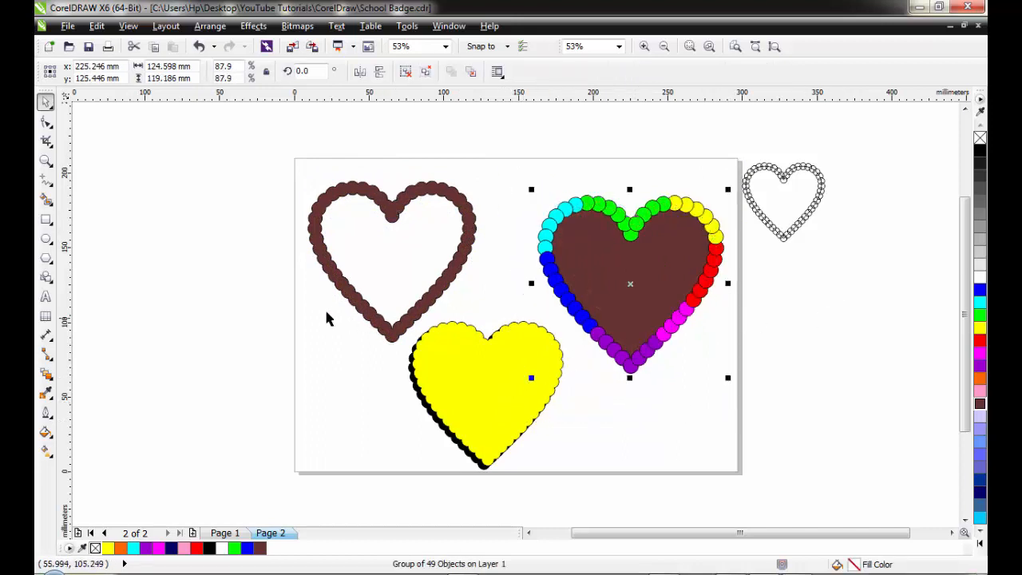
left_click_drag(635, 289, 642, 269)
Step: Enlarge the yellow heart group to about 119 × 114 mm and centre it below and between the two upper hearts
left_click(499, 397)
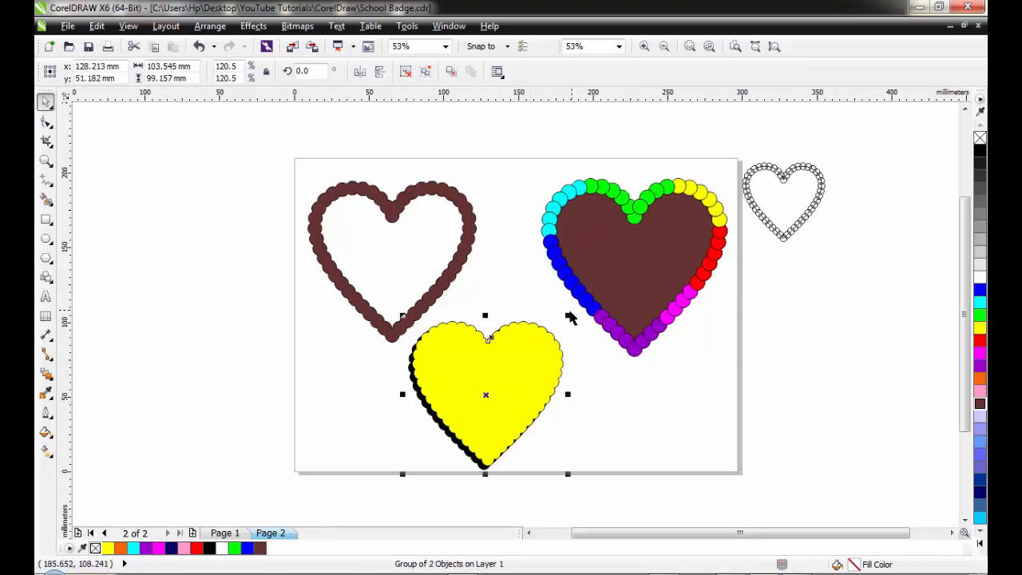
left_click_drag(568, 316, 593, 291)
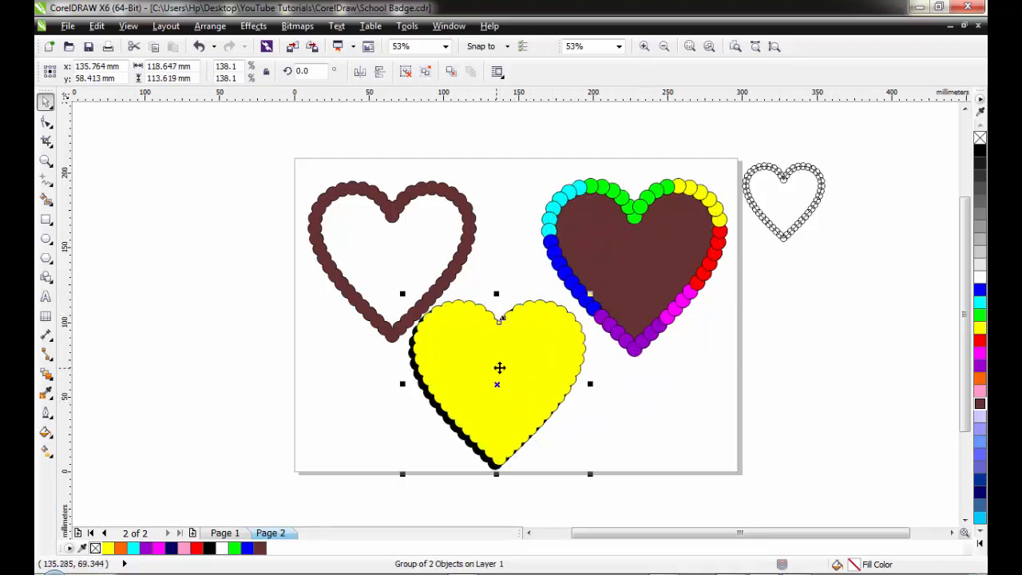
left_click_drag(498, 364, 541, 381)
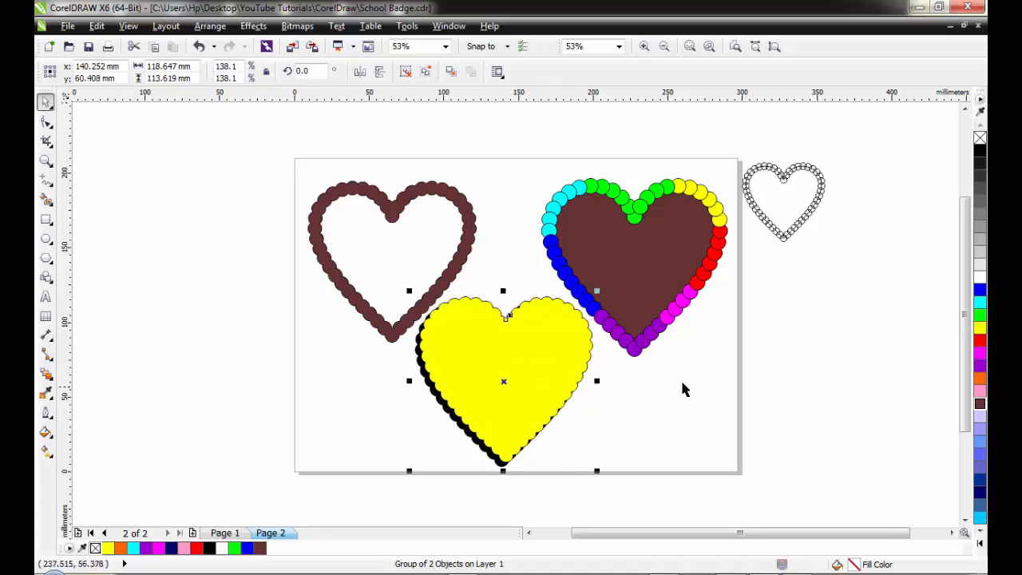
left_click(750, 344)
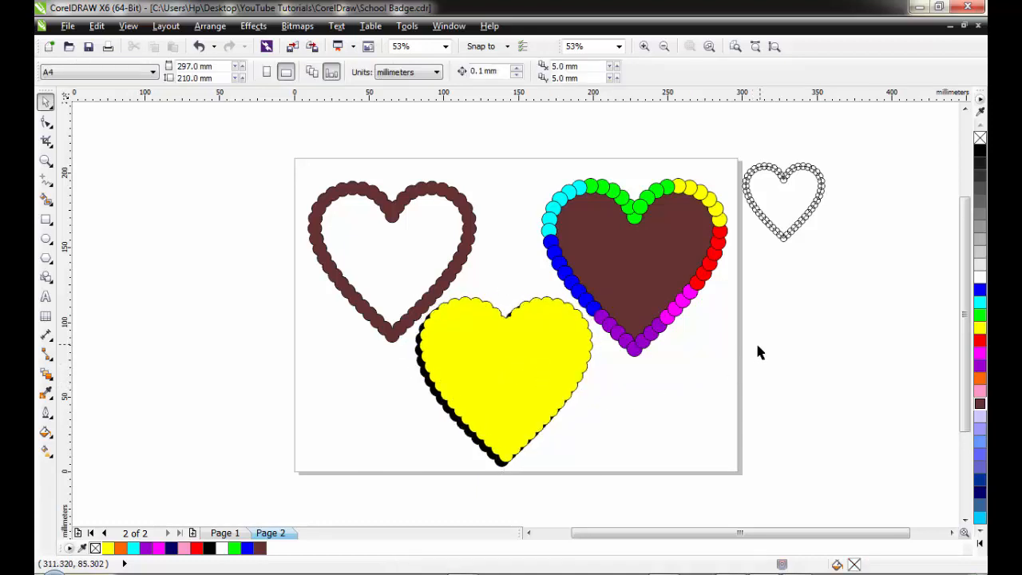
left_click(467, 245)
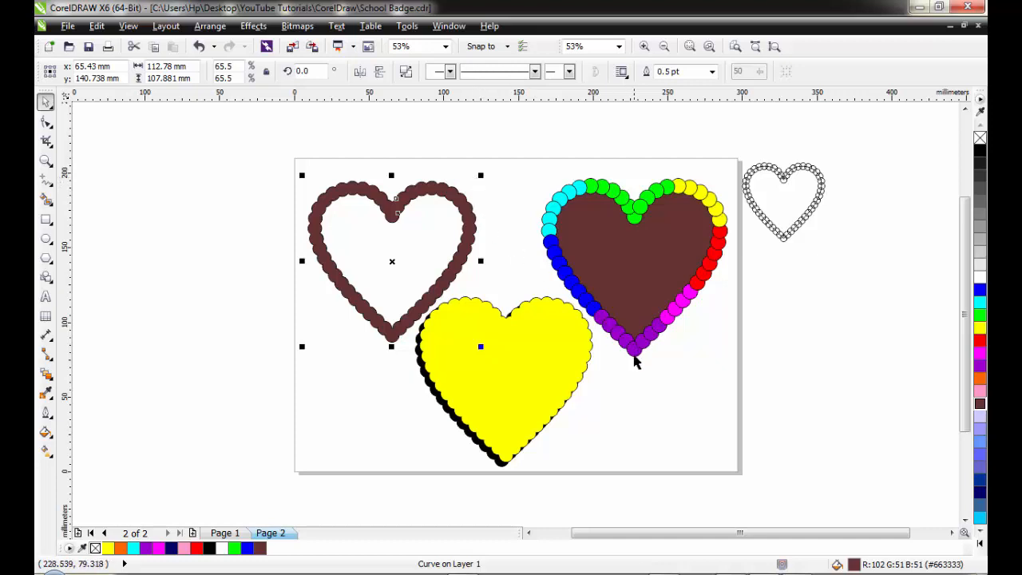
left_click(552, 372)
left_click_drag(535, 388, 537, 389)
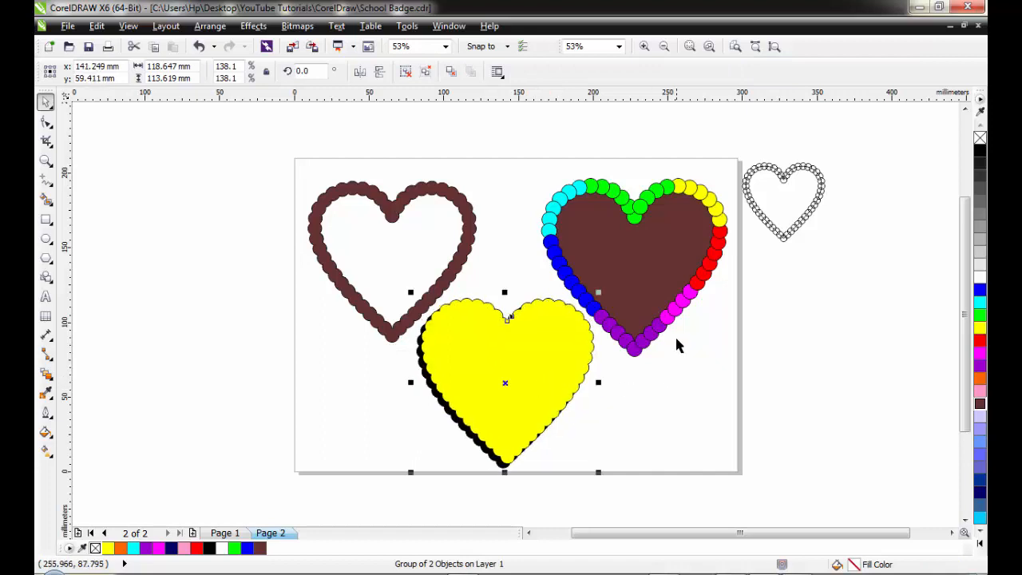
Step: Move the small unfilled circled heart from beside the page into the page's lower-right area, under the multicoloured heart
left_click(779, 349)
left_click_drag(855, 149, 719, 298)
left_click_drag(784, 209, 679, 363)
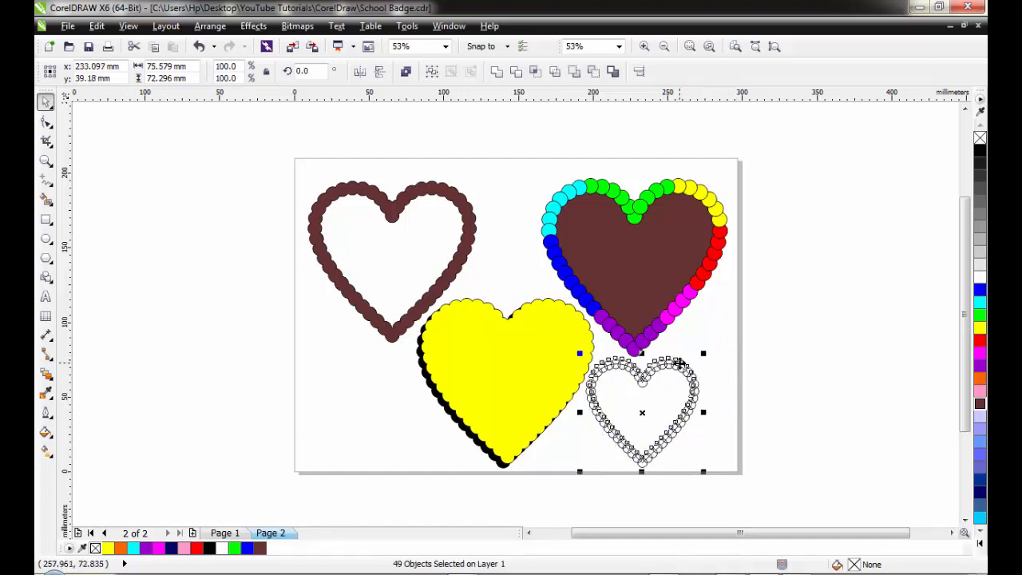
left_click(877, 303)
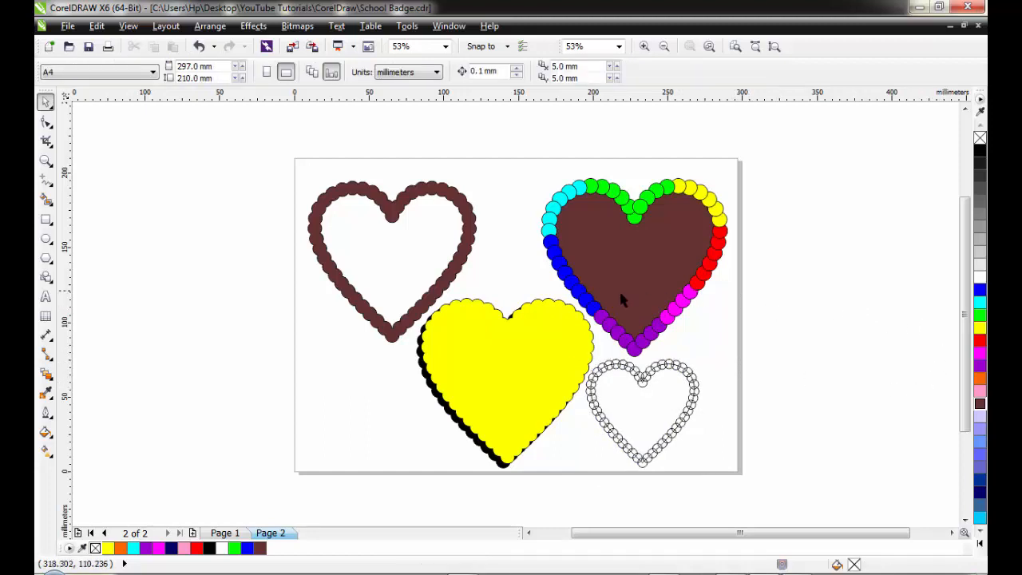
Step: Swap the positions of the yellow heart group and the multicoloured heart, putting the yellow one at the page's upper right
left_click(531, 345)
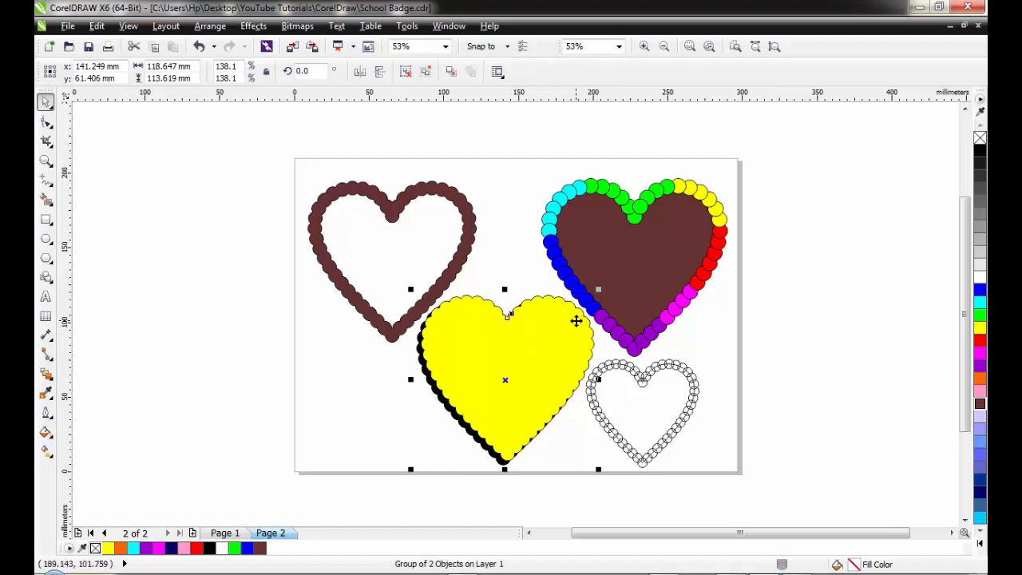
left_click_drag(525, 361, 743, 223)
left_click_drag(566, 278, 439, 398)
left_click_drag(664, 242, 629, 244)
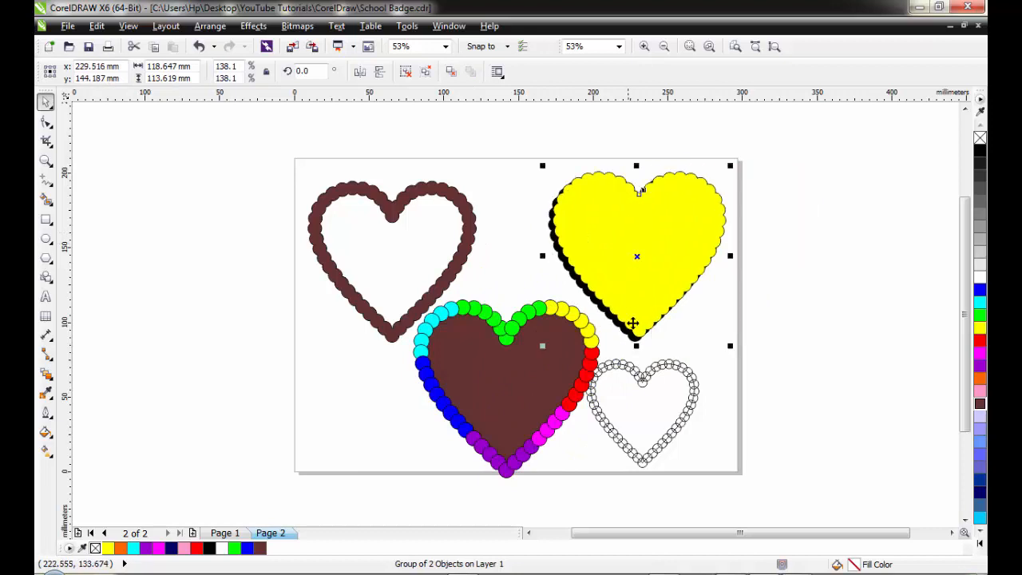
Step: Group all the circles of the small unfilled heart and move the group slightly right within the page's lower-right area
left_click(684, 363)
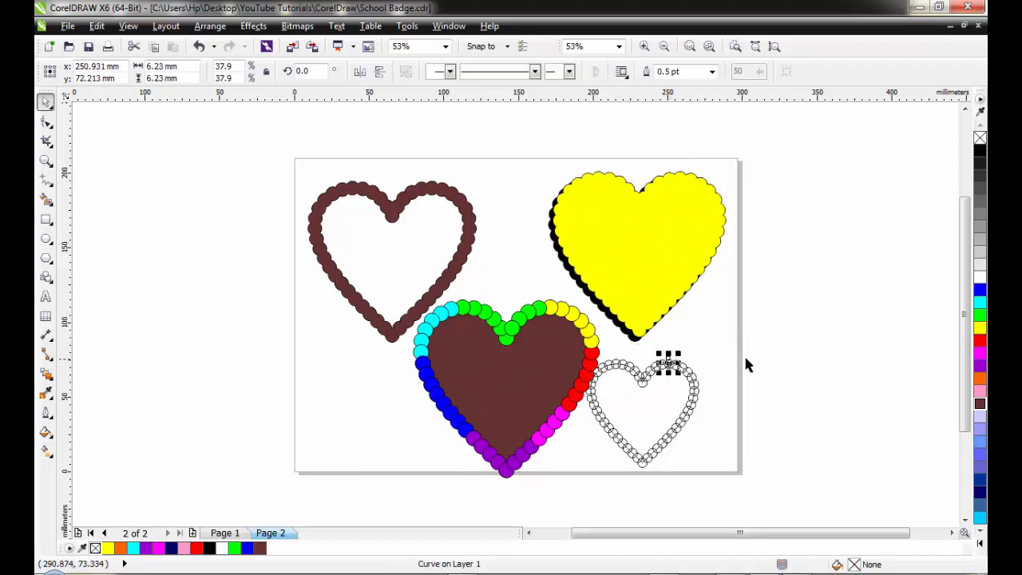
left_click_drag(760, 339, 558, 477)
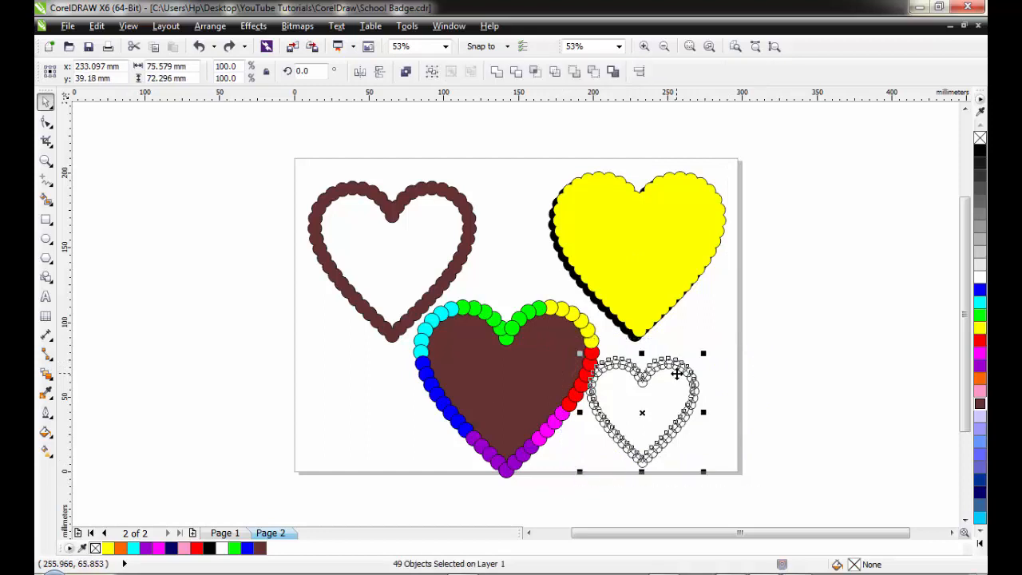
key("ctrl+g")
mouse_move(677, 374)
left_mouse_down()
mouse_move(707, 372)
mouse_move(695, 373)
left_mouse_up()
Step: Enlarge the multicoloured heart to about 150 × 143 mm and move it up towards the middle of the page
left_click_drag(497, 382, 508, 368)
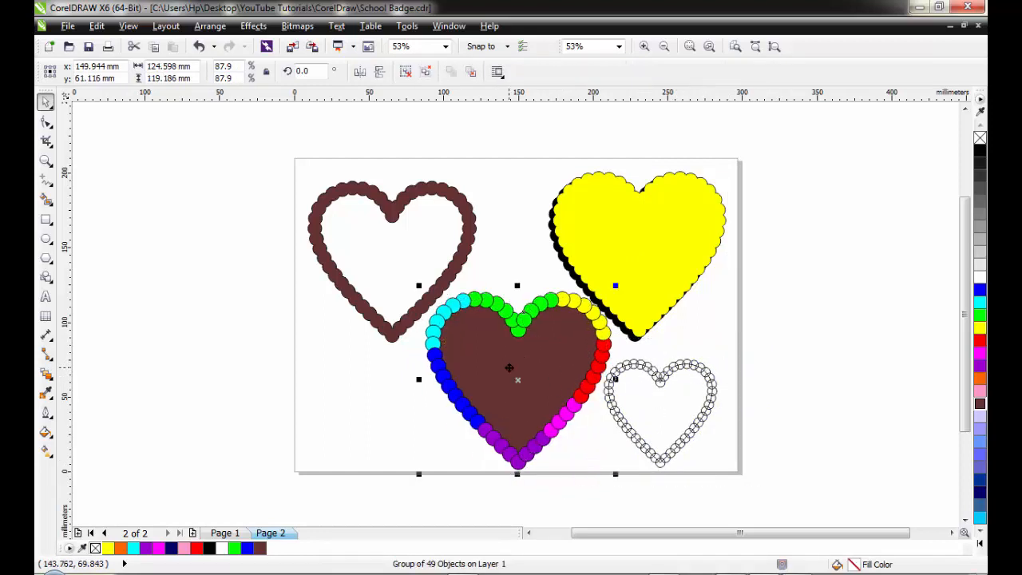
left_click(612, 286)
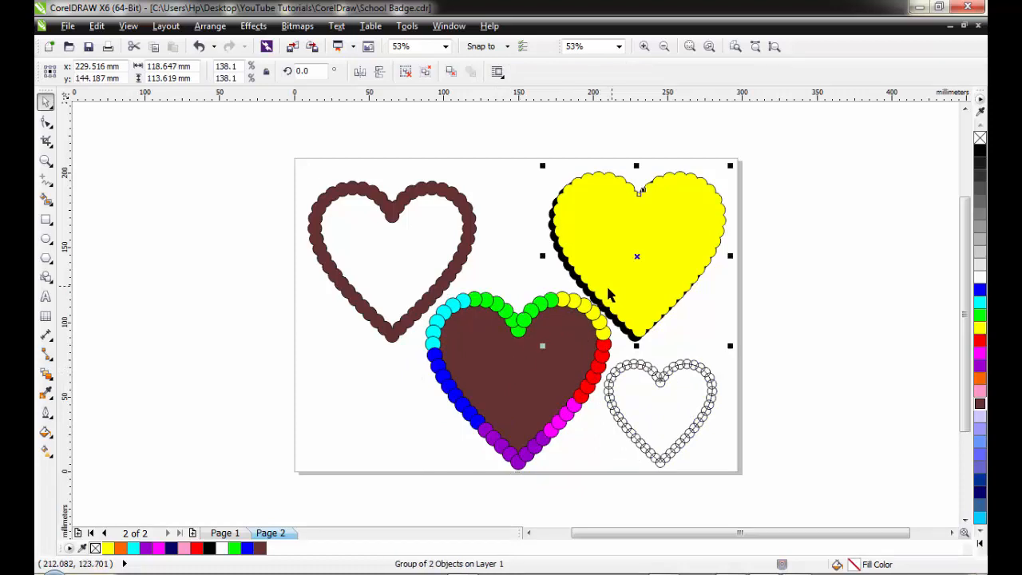
left_click(574, 319)
left_click_drag(615, 285, 651, 247)
left_click_drag(534, 354, 534, 314)
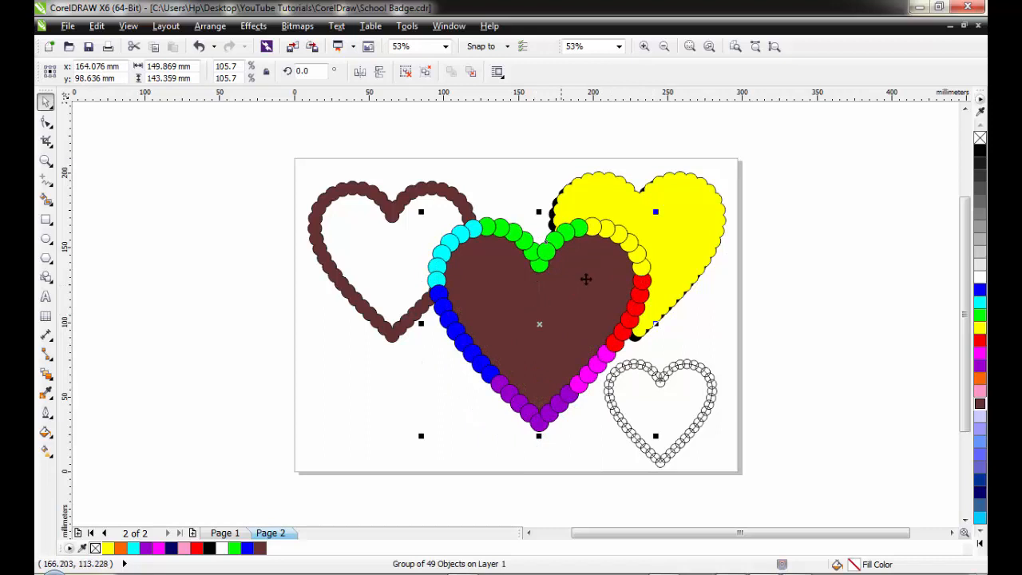
Step: Shrink the yellow heart group to about 81 × 78 mm and place it in the page's upper-right corner
left_click(685, 235)
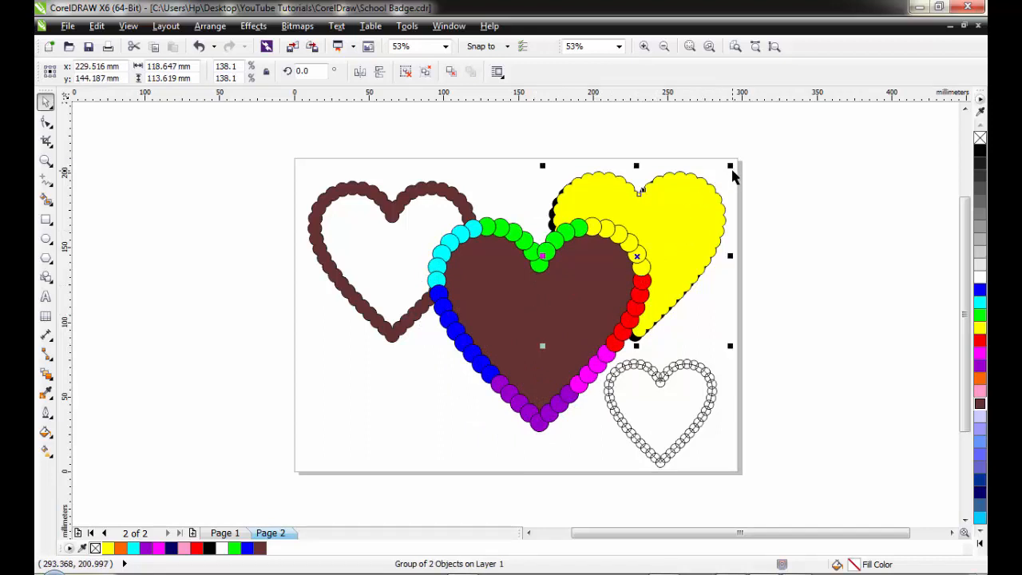
left_click_drag(732, 167, 694, 199)
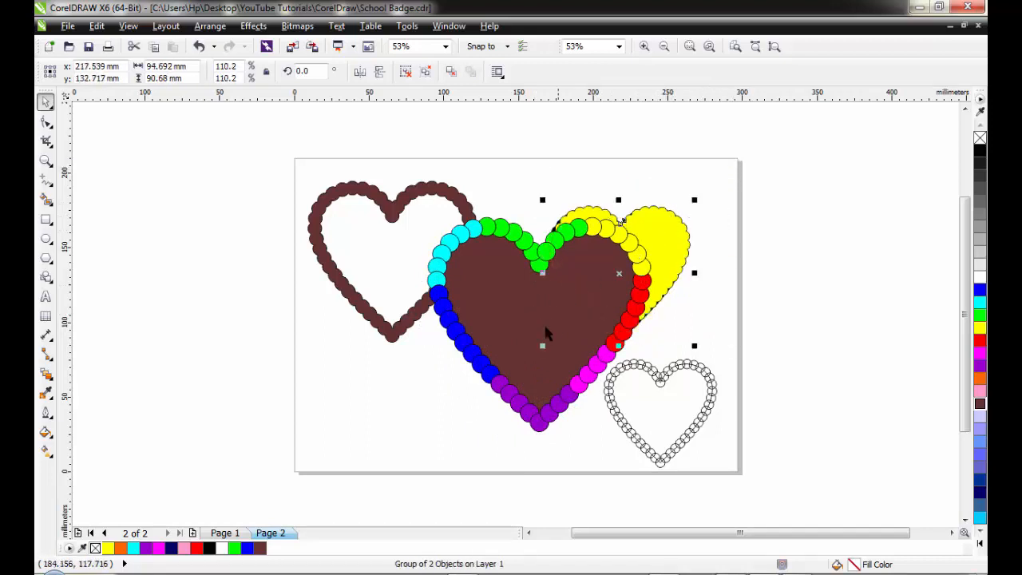
left_click_drag(541, 346, 563, 325)
left_click_drag(661, 256, 709, 212)
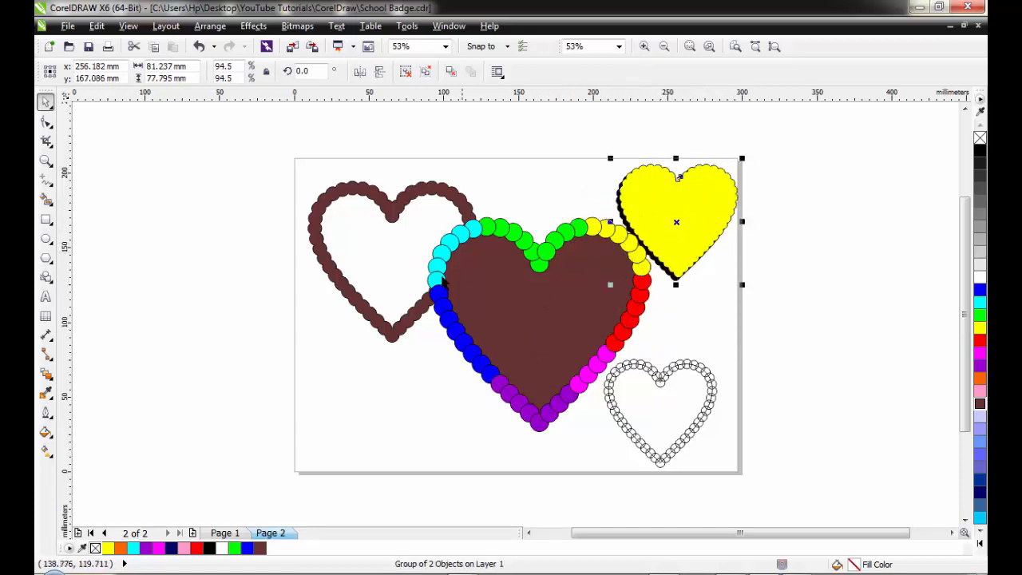
Step: Enlarge the multicoloured heart to about 176 × 169 mm and shrink the brown frame to about 75 × 72 mm in the page's upper-left corner
left_click(466, 200)
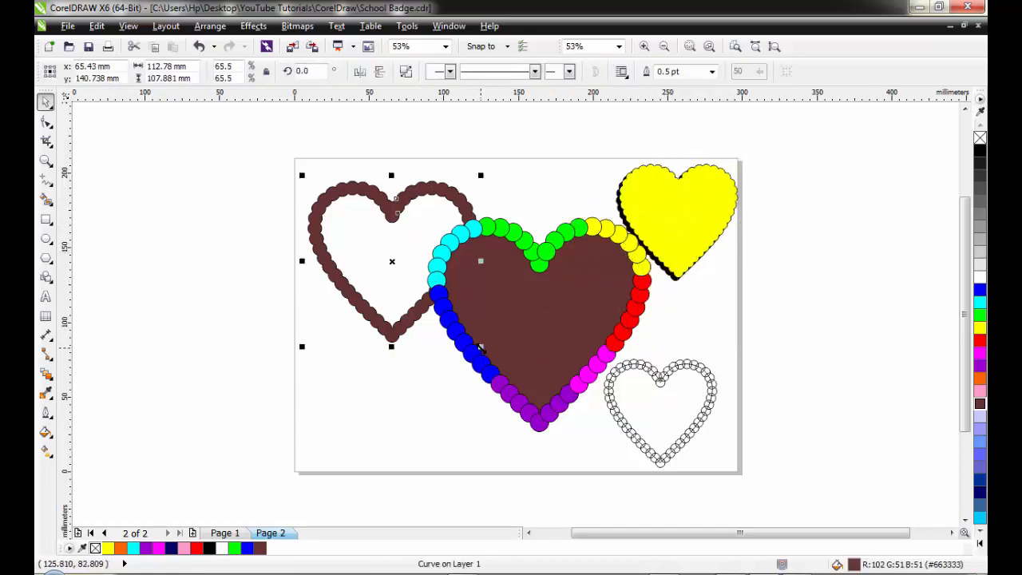
left_click_drag(480, 348, 449, 318)
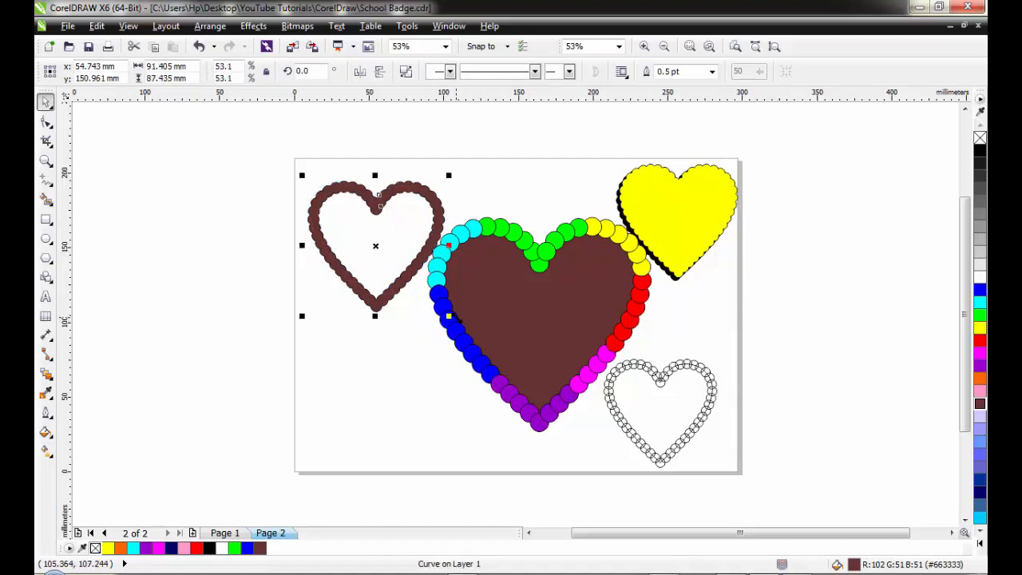
left_click(543, 324)
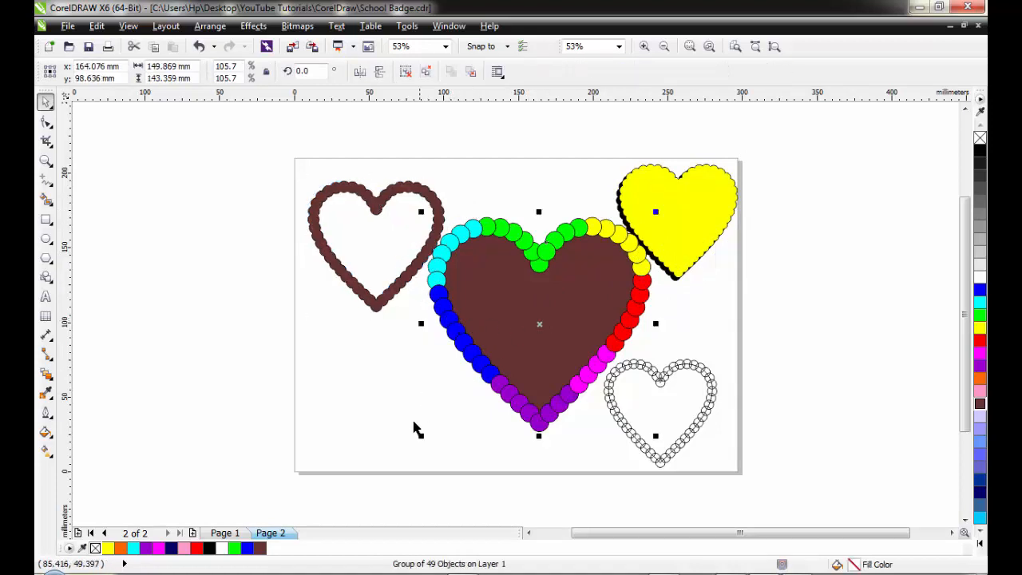
left_click_drag(423, 437, 378, 476)
left_click_drag(536, 356, 534, 344)
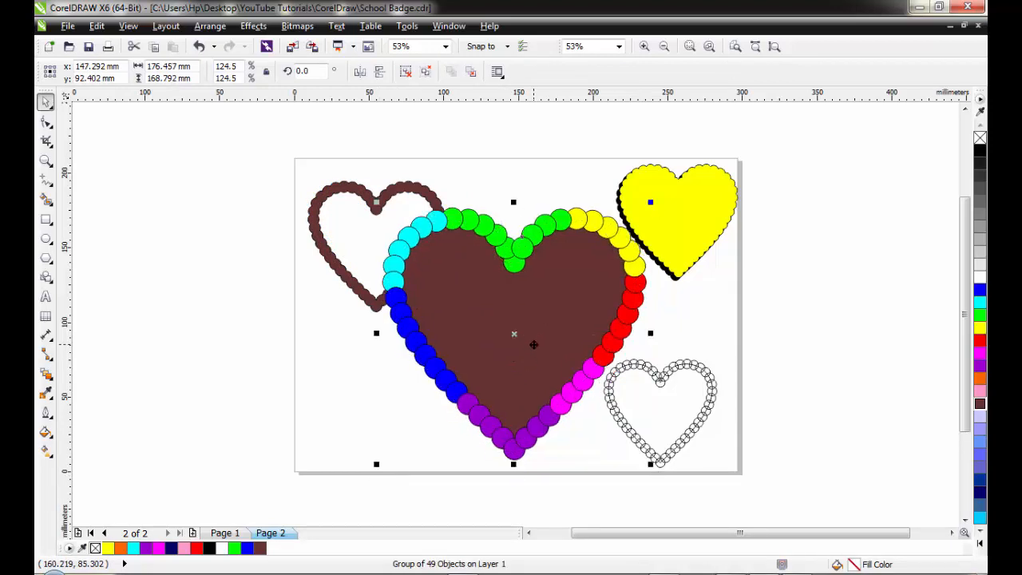
left_click(418, 189)
left_click_drag(448, 175, 354, 170)
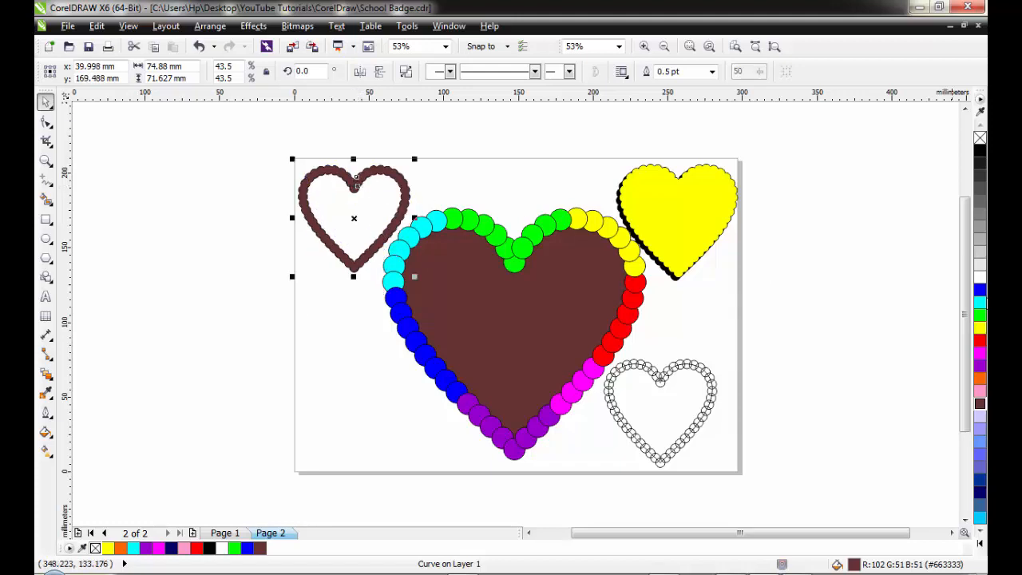
Step: Fill the small heart frame with red and replace that with the blue damask full-color pattern fill
left_click(980, 340)
left_click(46, 432)
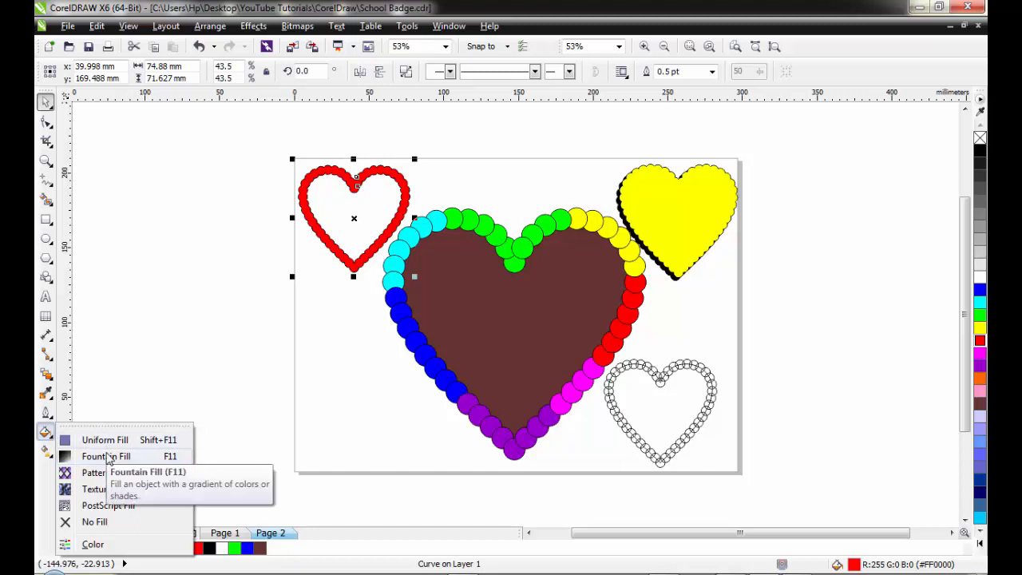
left_click(97, 472)
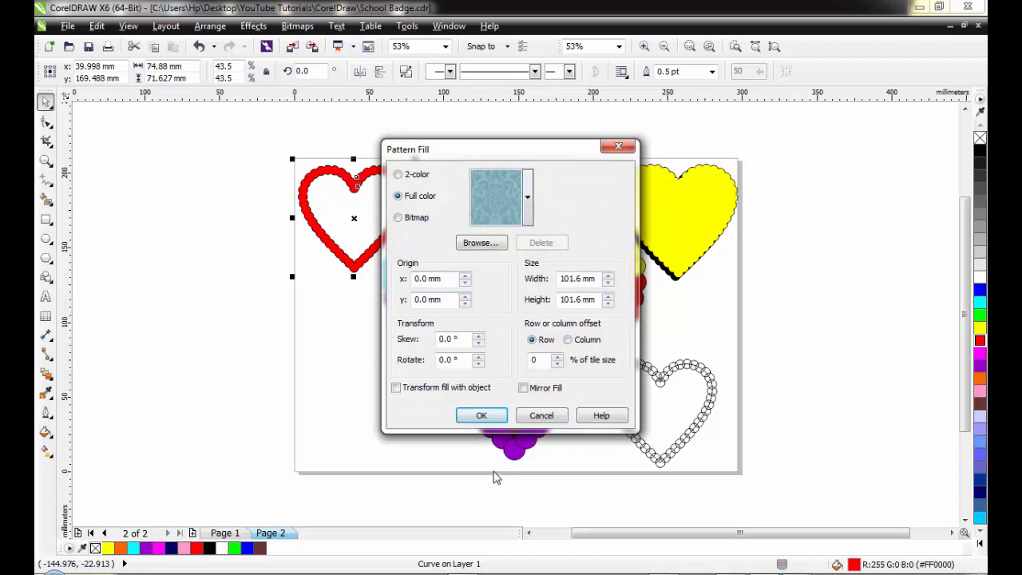
left_click(487, 422)
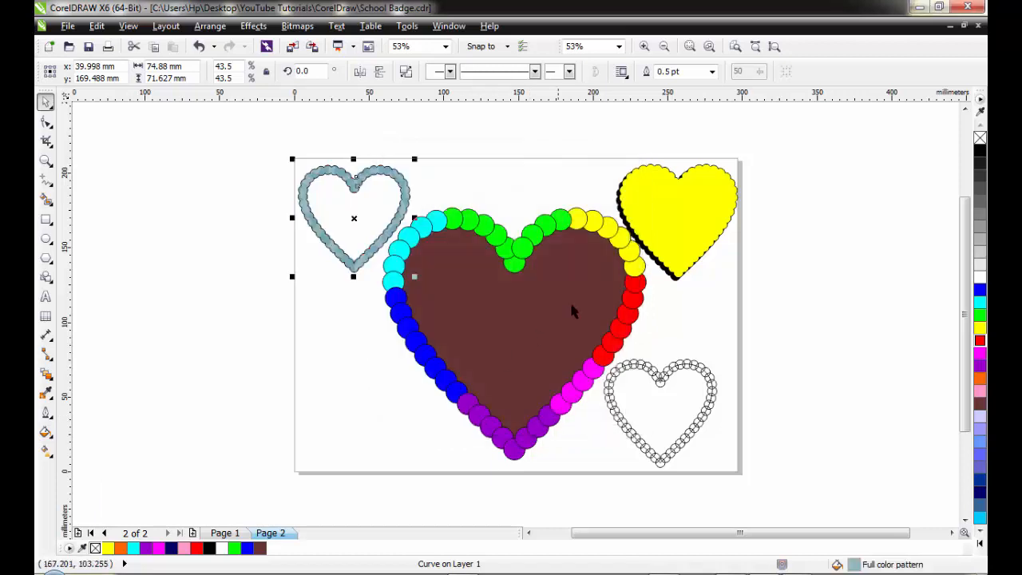
Step: Fill the small grouped circle heart with the full-color pattern of brown, pink and green dots
left_click_drag(766, 333, 564, 501)
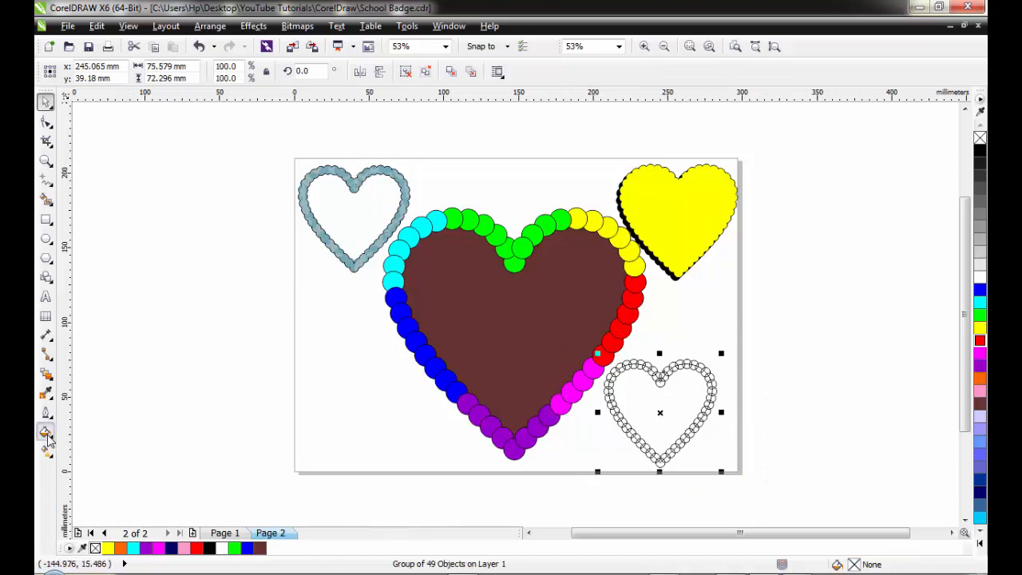
left_click(45, 432)
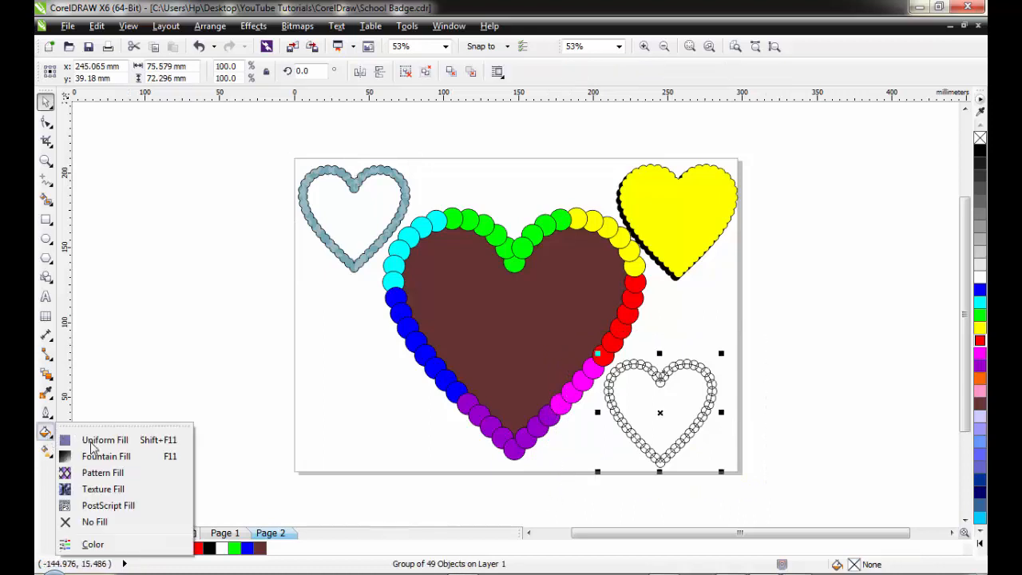
left_click(120, 472)
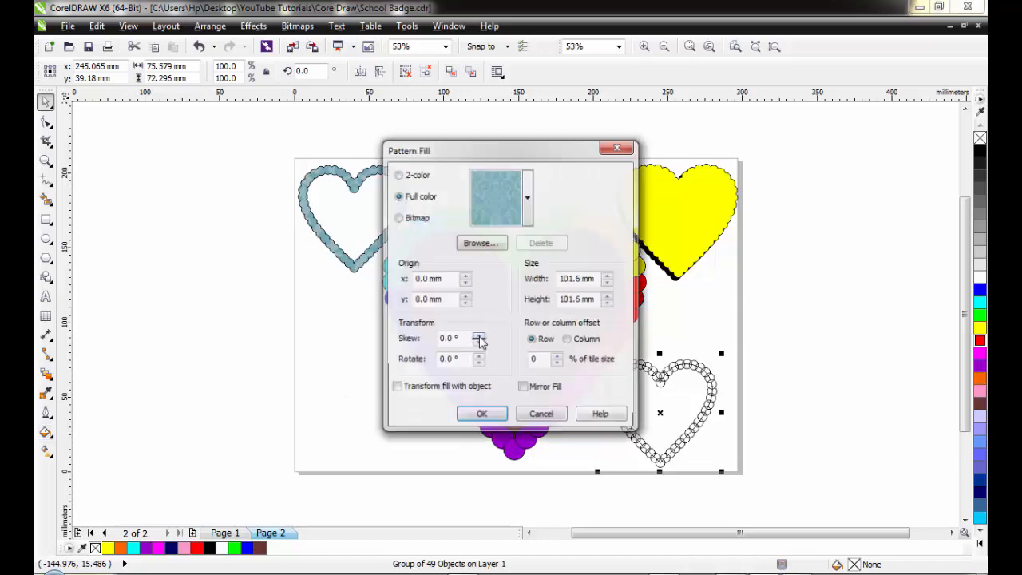
left_click(526, 201)
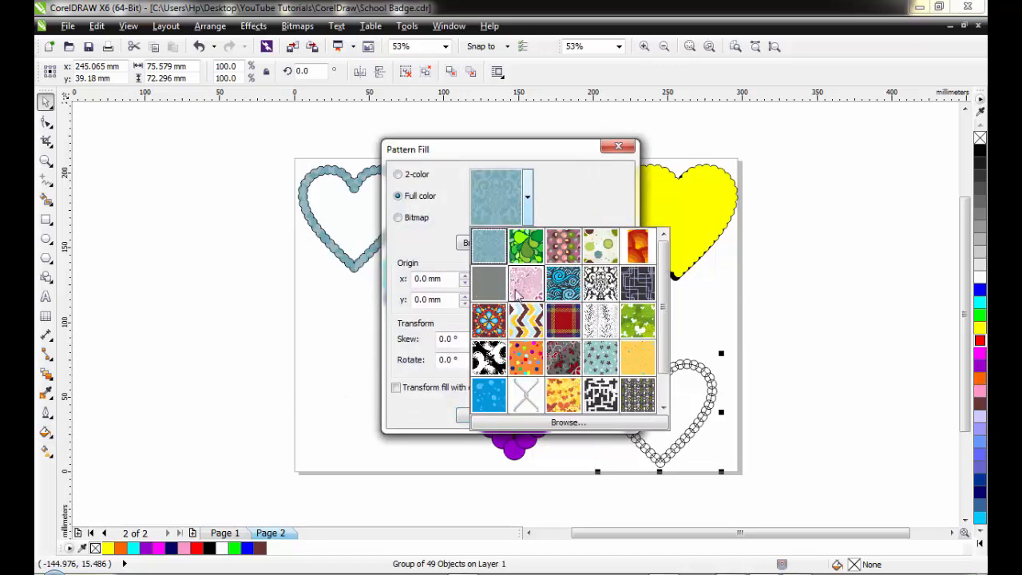
left_click(526, 246)
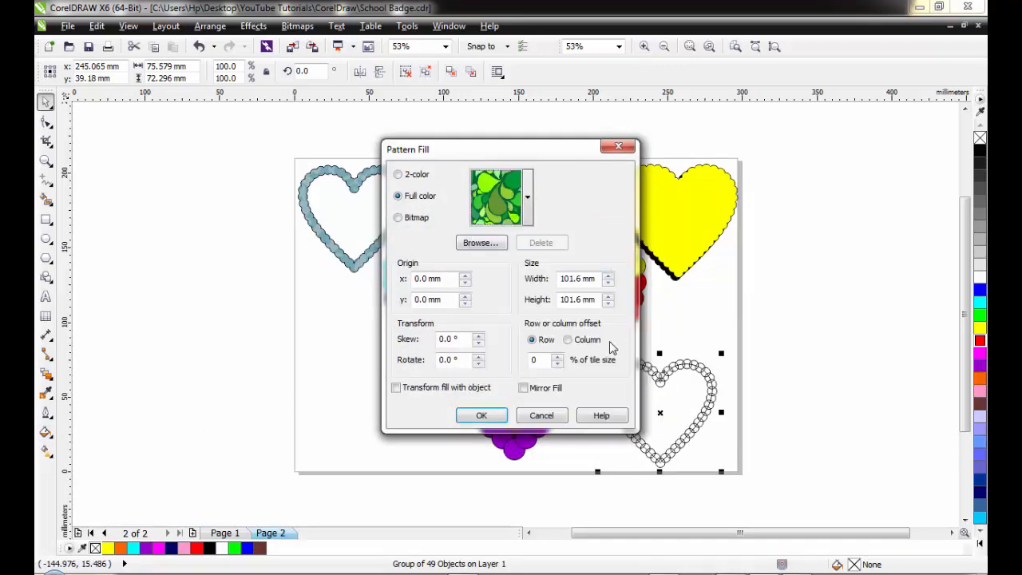
left_click(526, 209)
left_click(564, 244)
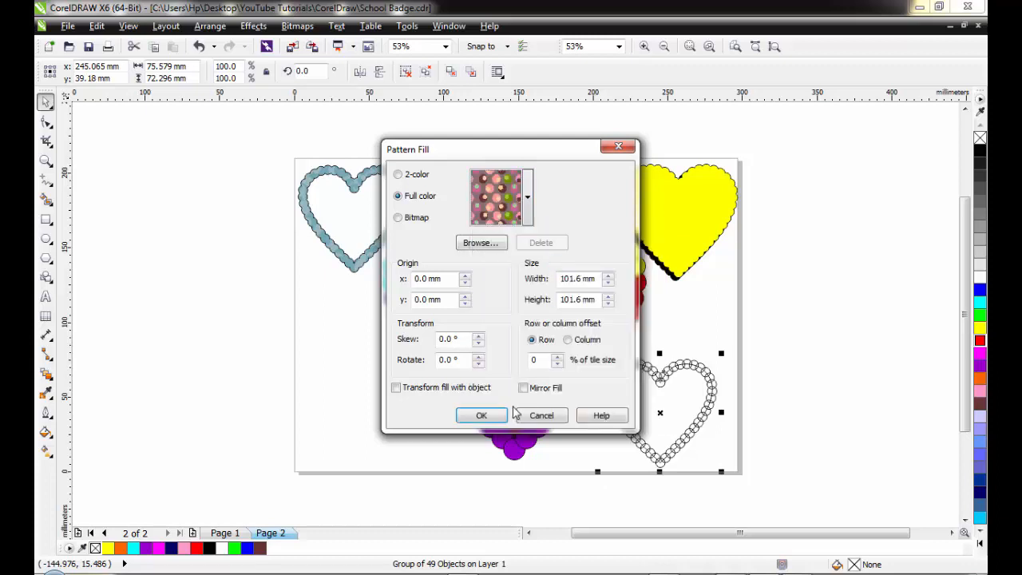
left_click(482, 416)
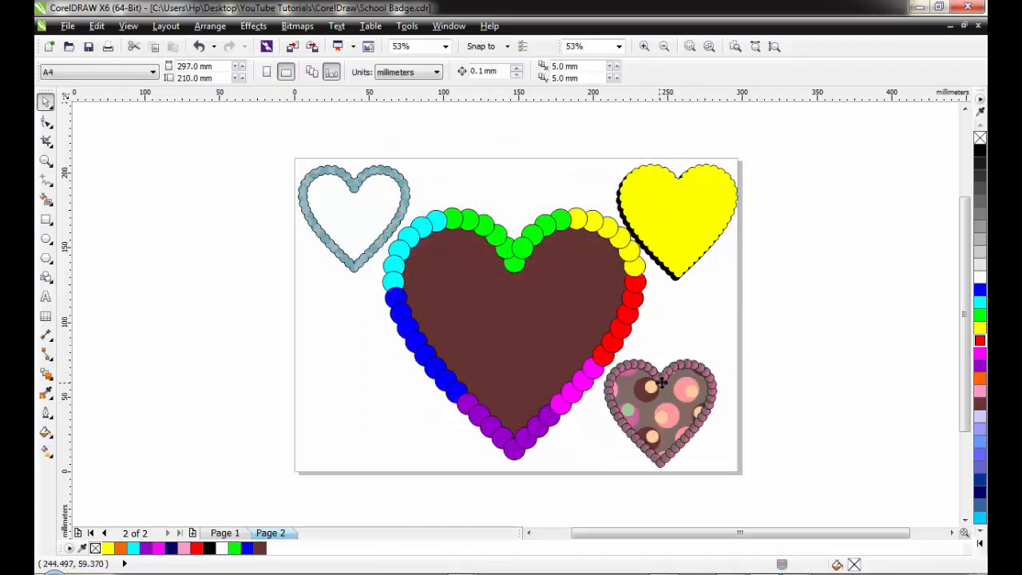
Step: Enlarge the dot-patterned heart to about 86 × 82 mm in the page's lower-right corner
mouse_move(721, 352)
left_mouse_down()
mouse_move(739, 339)
mouse_move(702, 356)
left_mouse_up()
key("Delete")
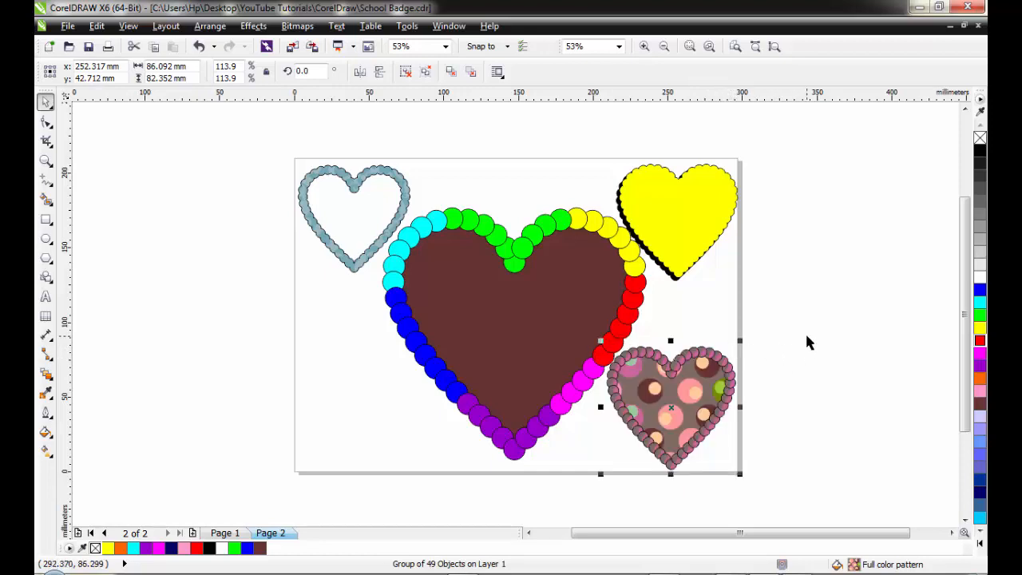
left_click(804, 342)
Step: Reduce the multicoloured heart to about 172 × 165 mm and position it in the middle, between the three smaller hearts
left_click(468, 249)
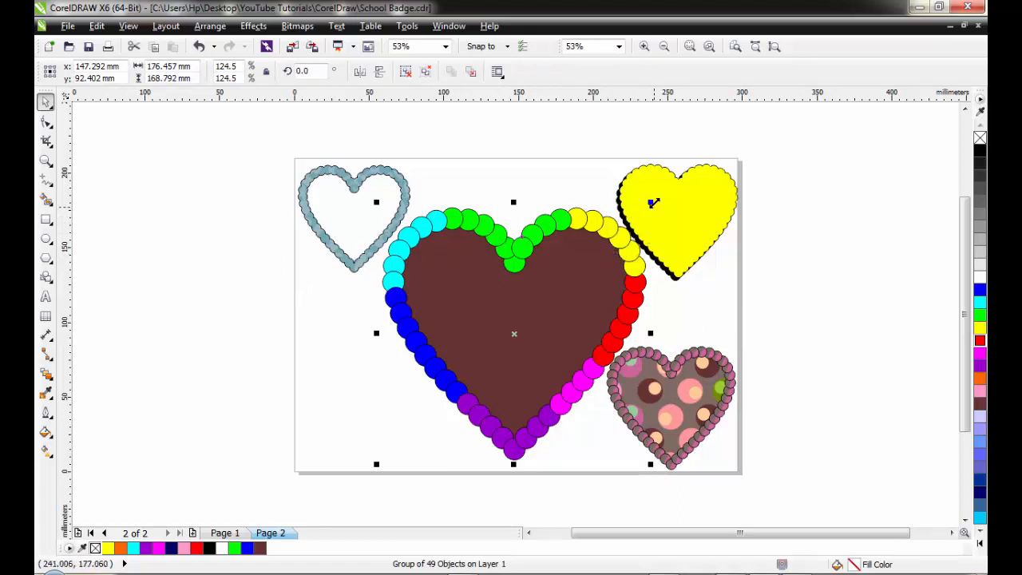
left_click_drag(650, 202, 641, 197)
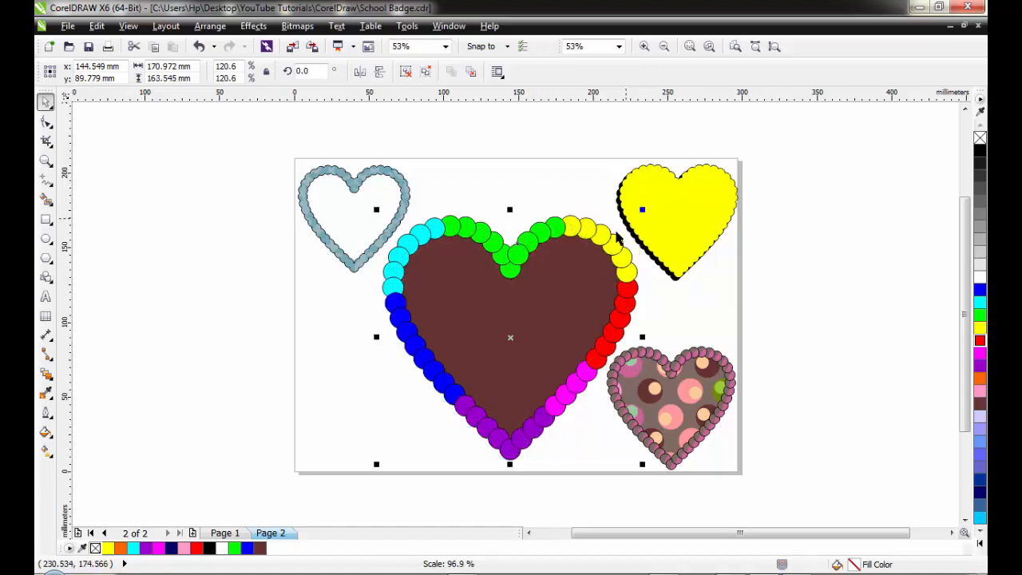
left_click_drag(620, 259, 621, 252)
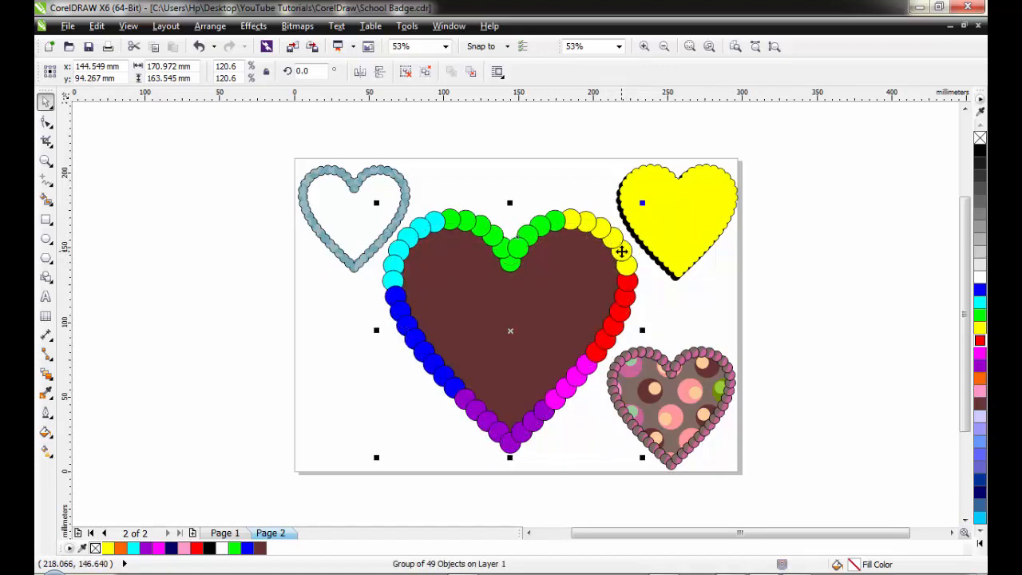
left_click(825, 229)
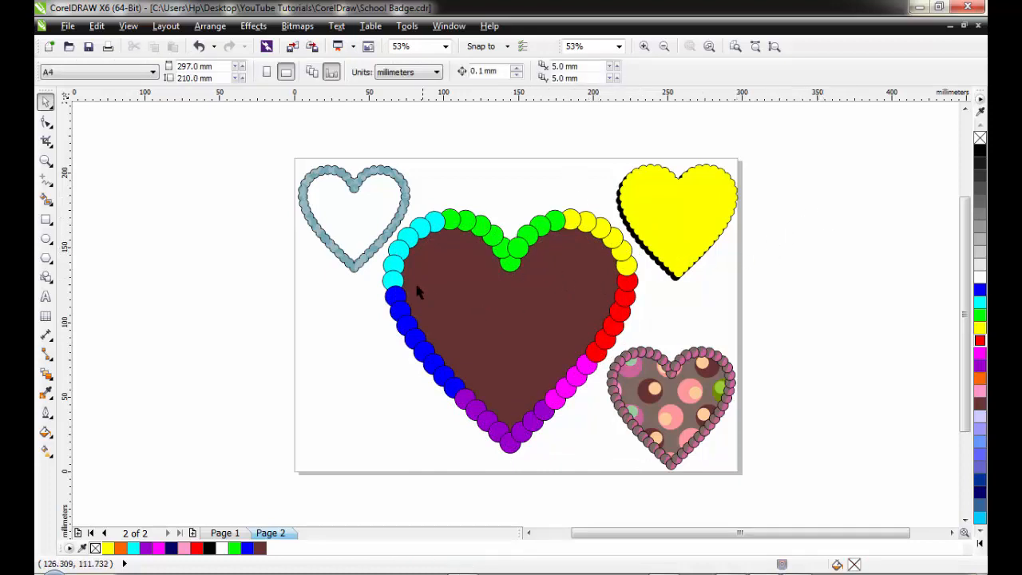
left_click(556, 289)
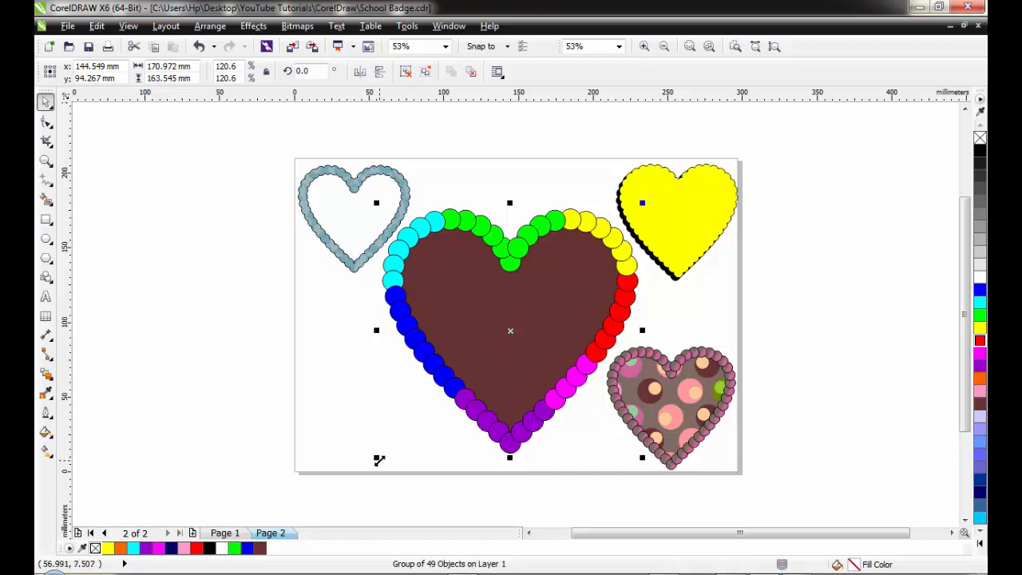
left_click_drag(378, 459, 375, 460)
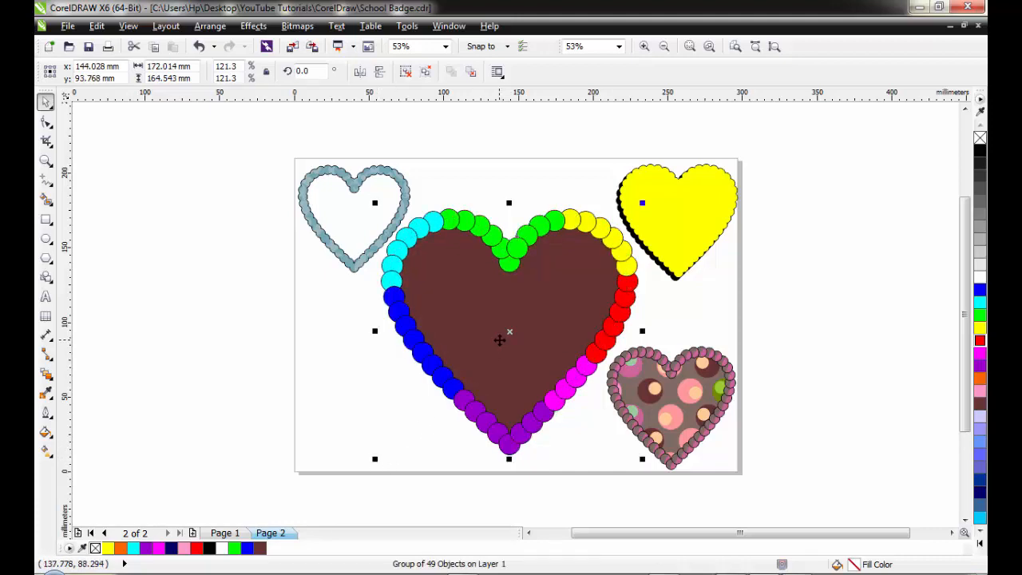
left_click_drag(500, 340, 502, 340)
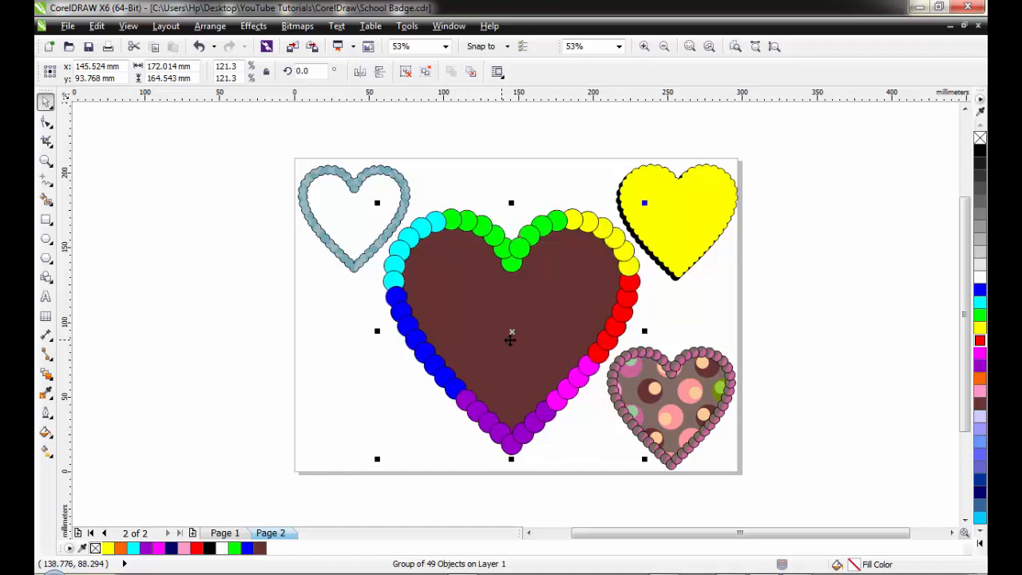